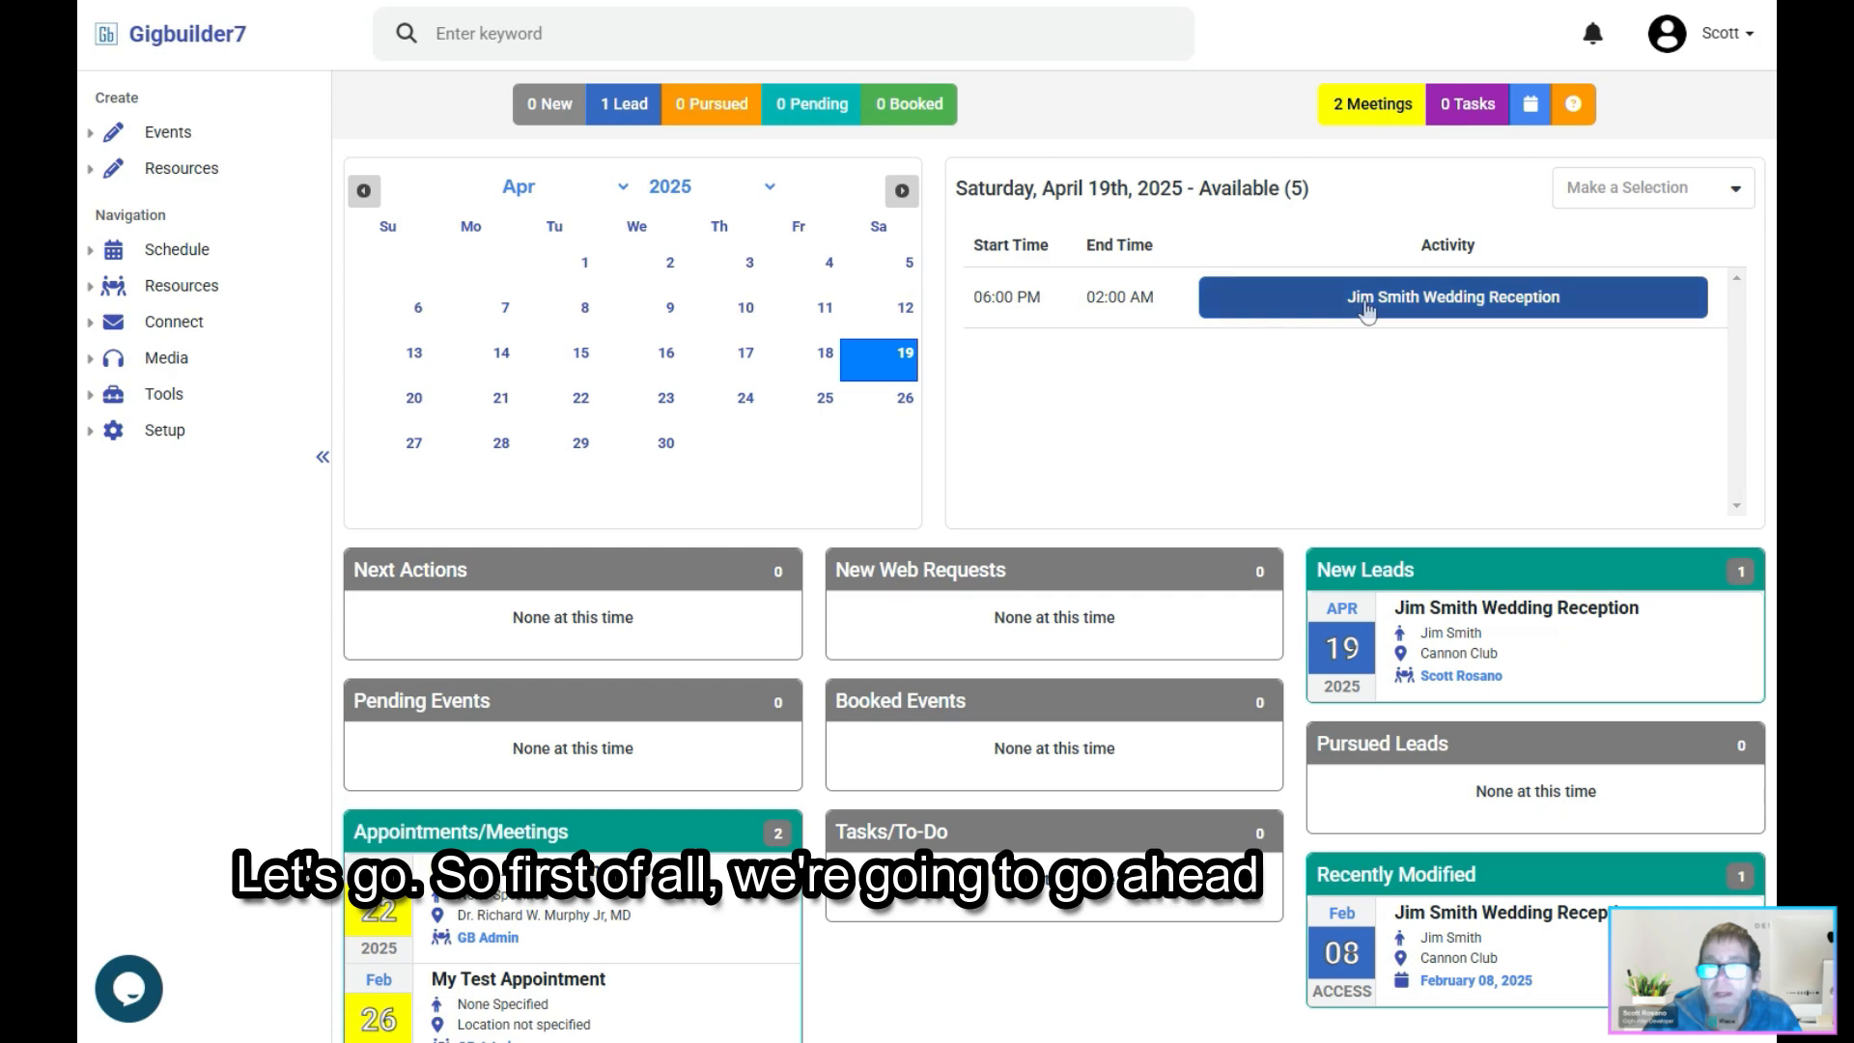
# Step: Open the April 19, 2025 wedding reception event in edit mode and check its start date calendar
pyautogui.click(1423, 307)
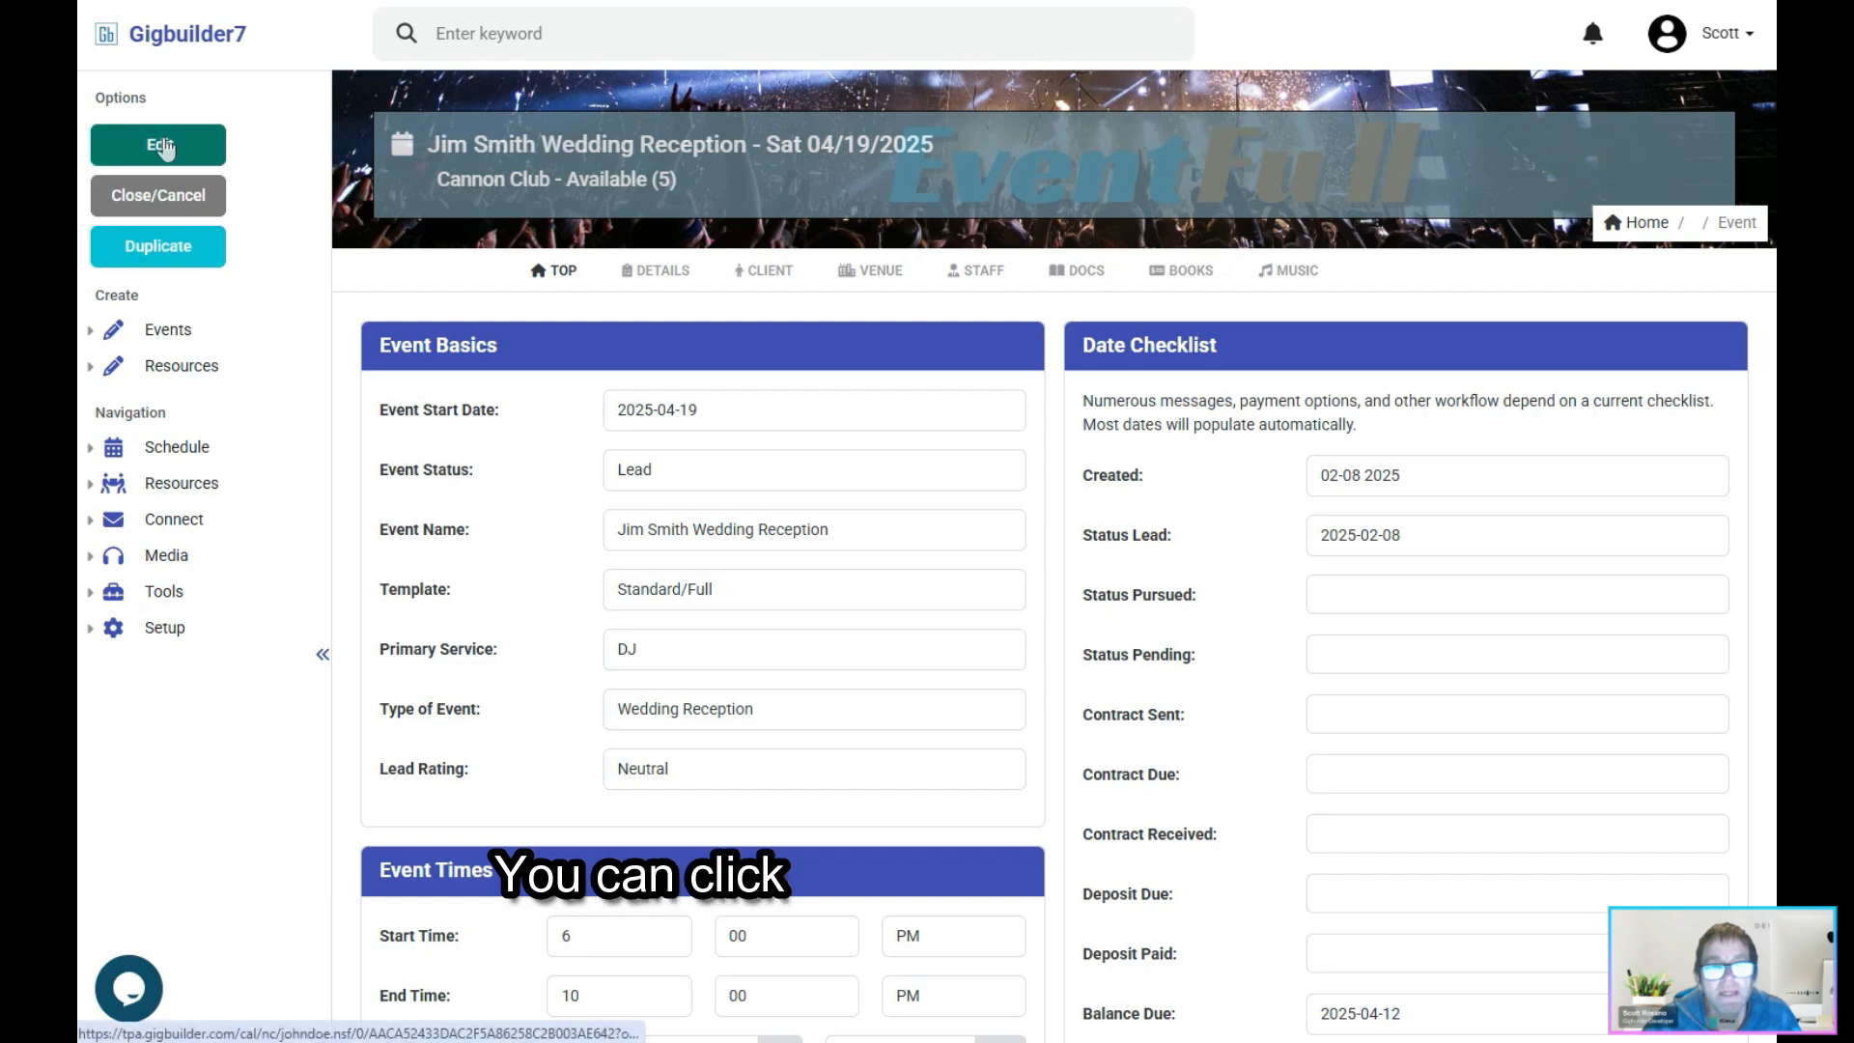
pyautogui.doubleClick(554, 462)
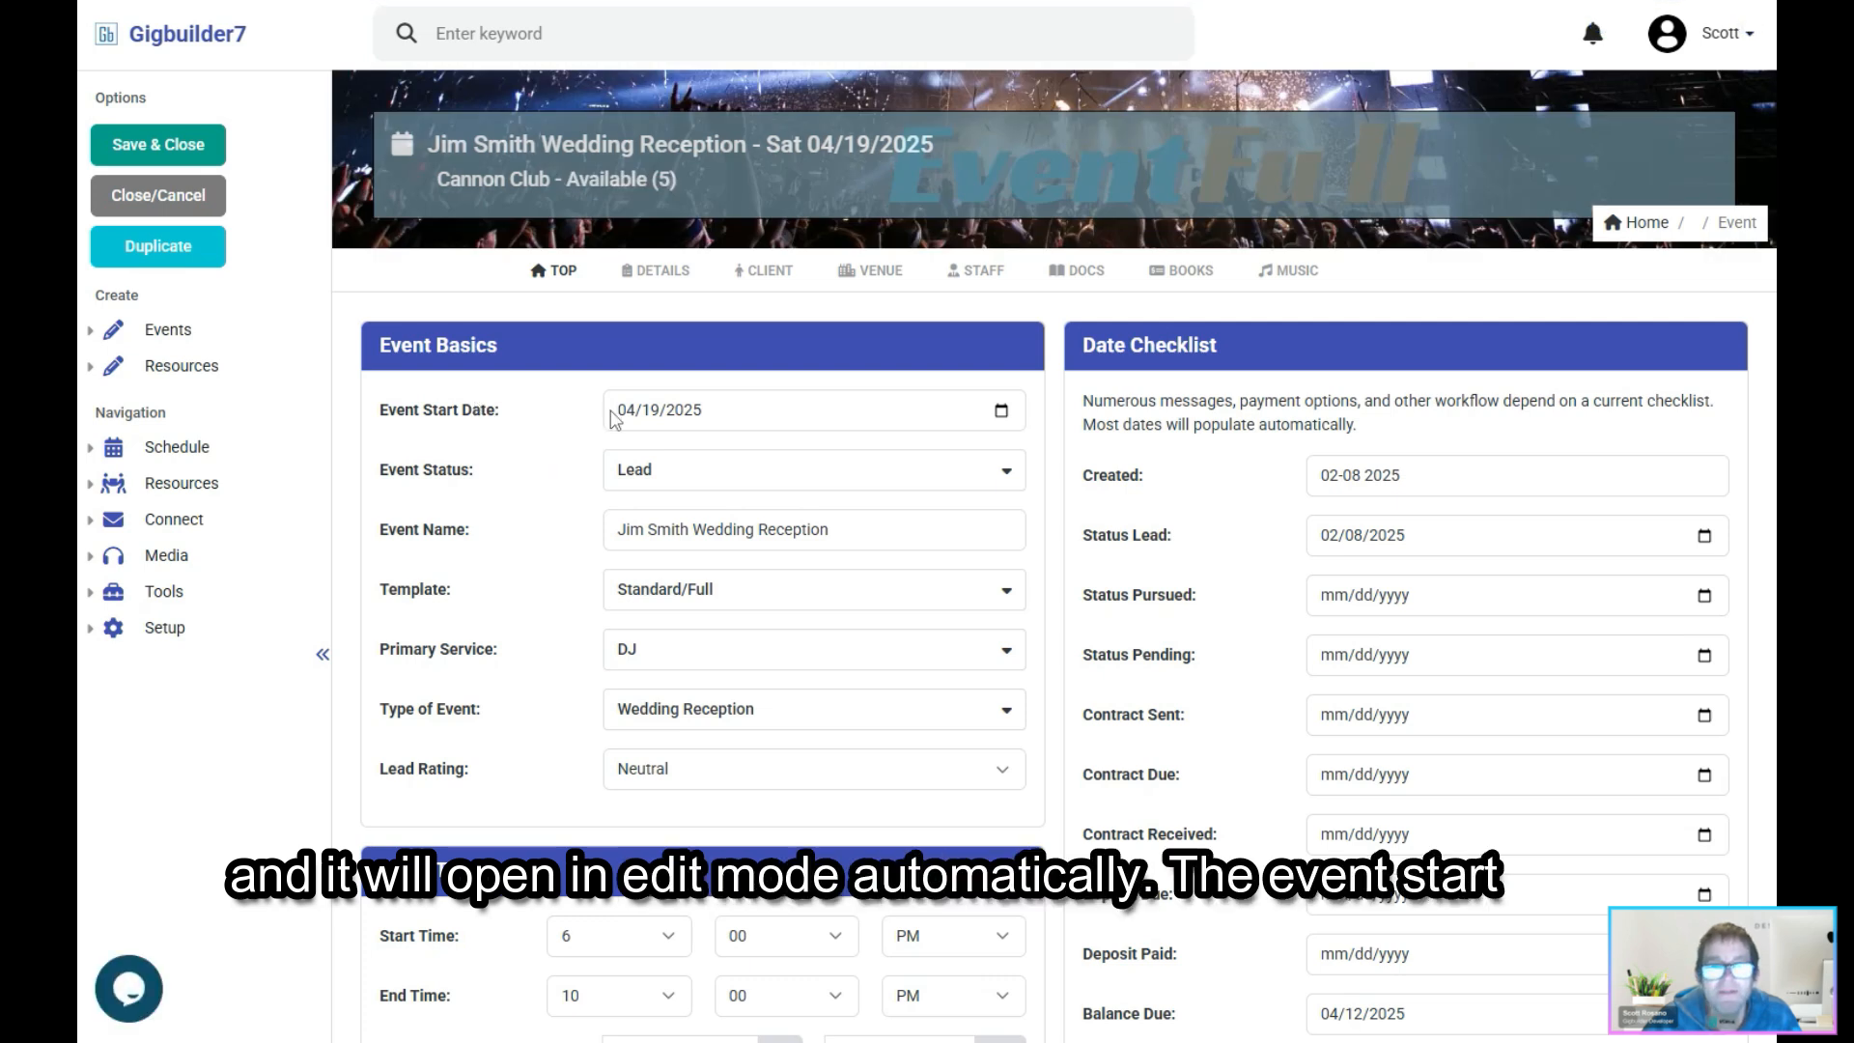
pyautogui.click(1002, 412)
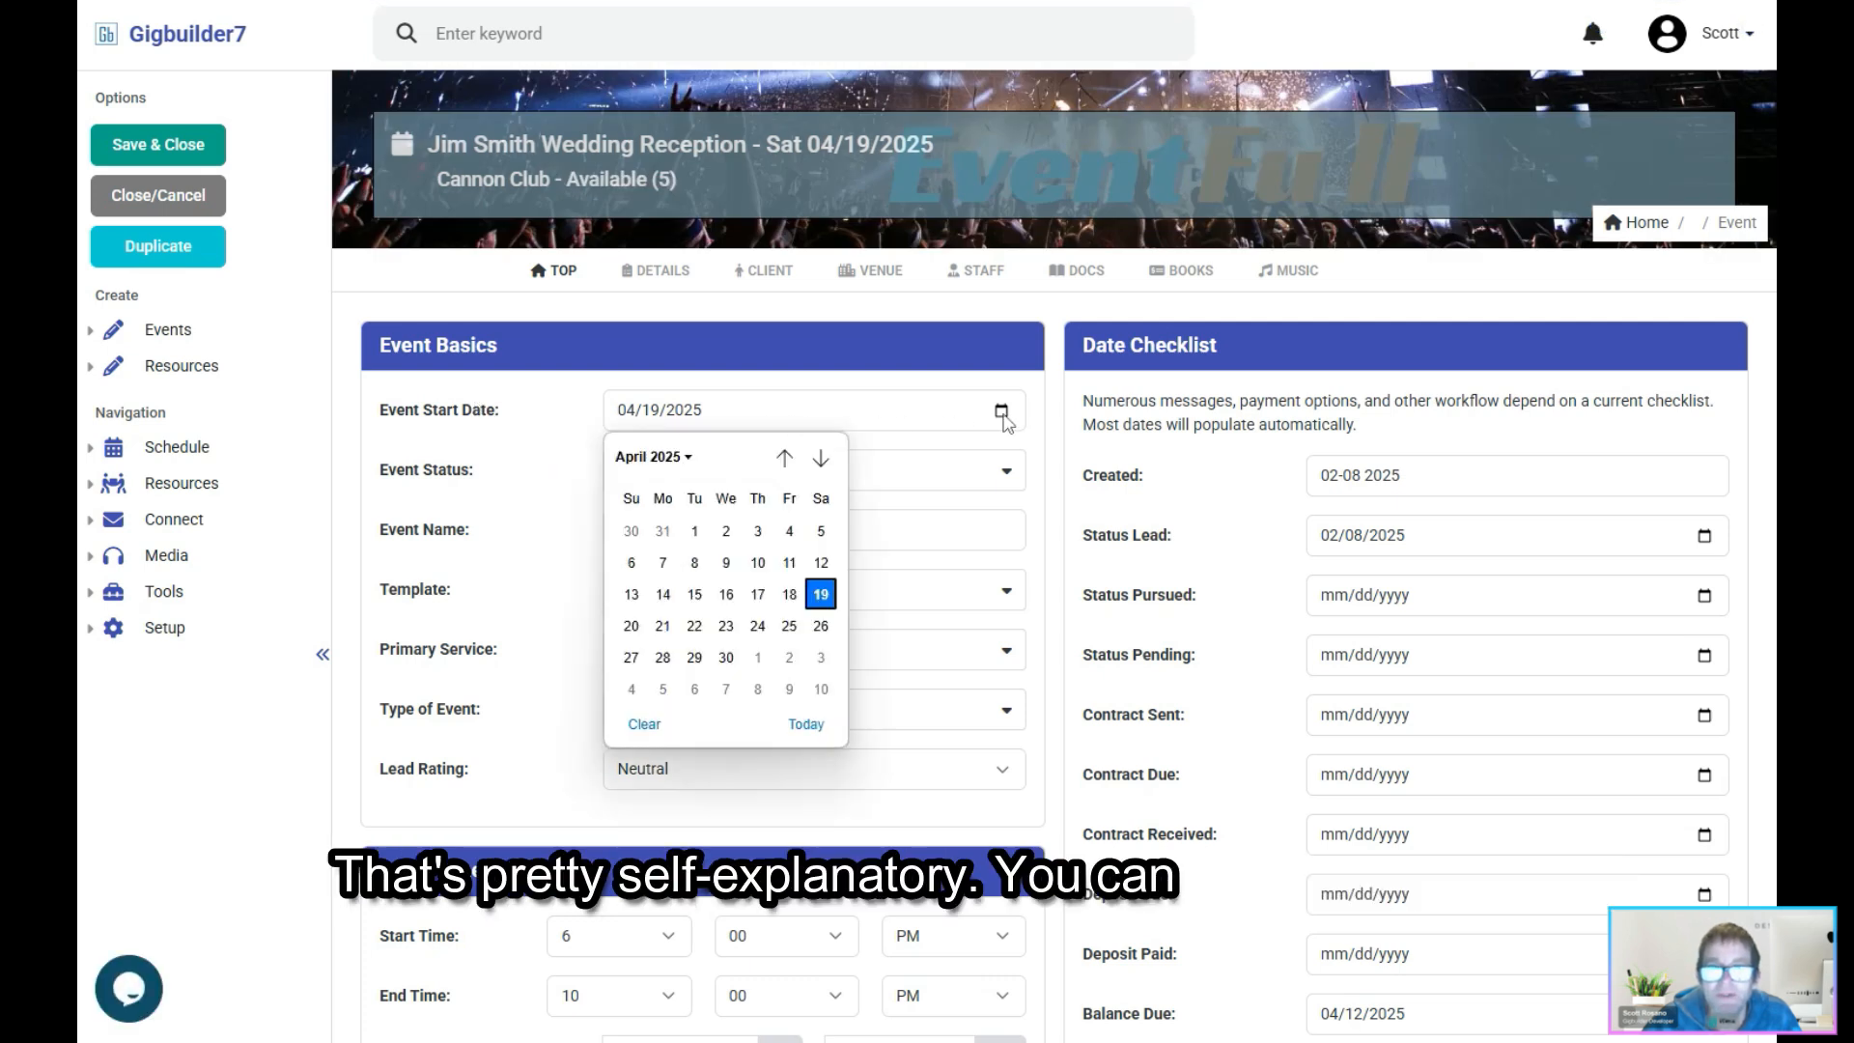
pyautogui.click(585, 491)
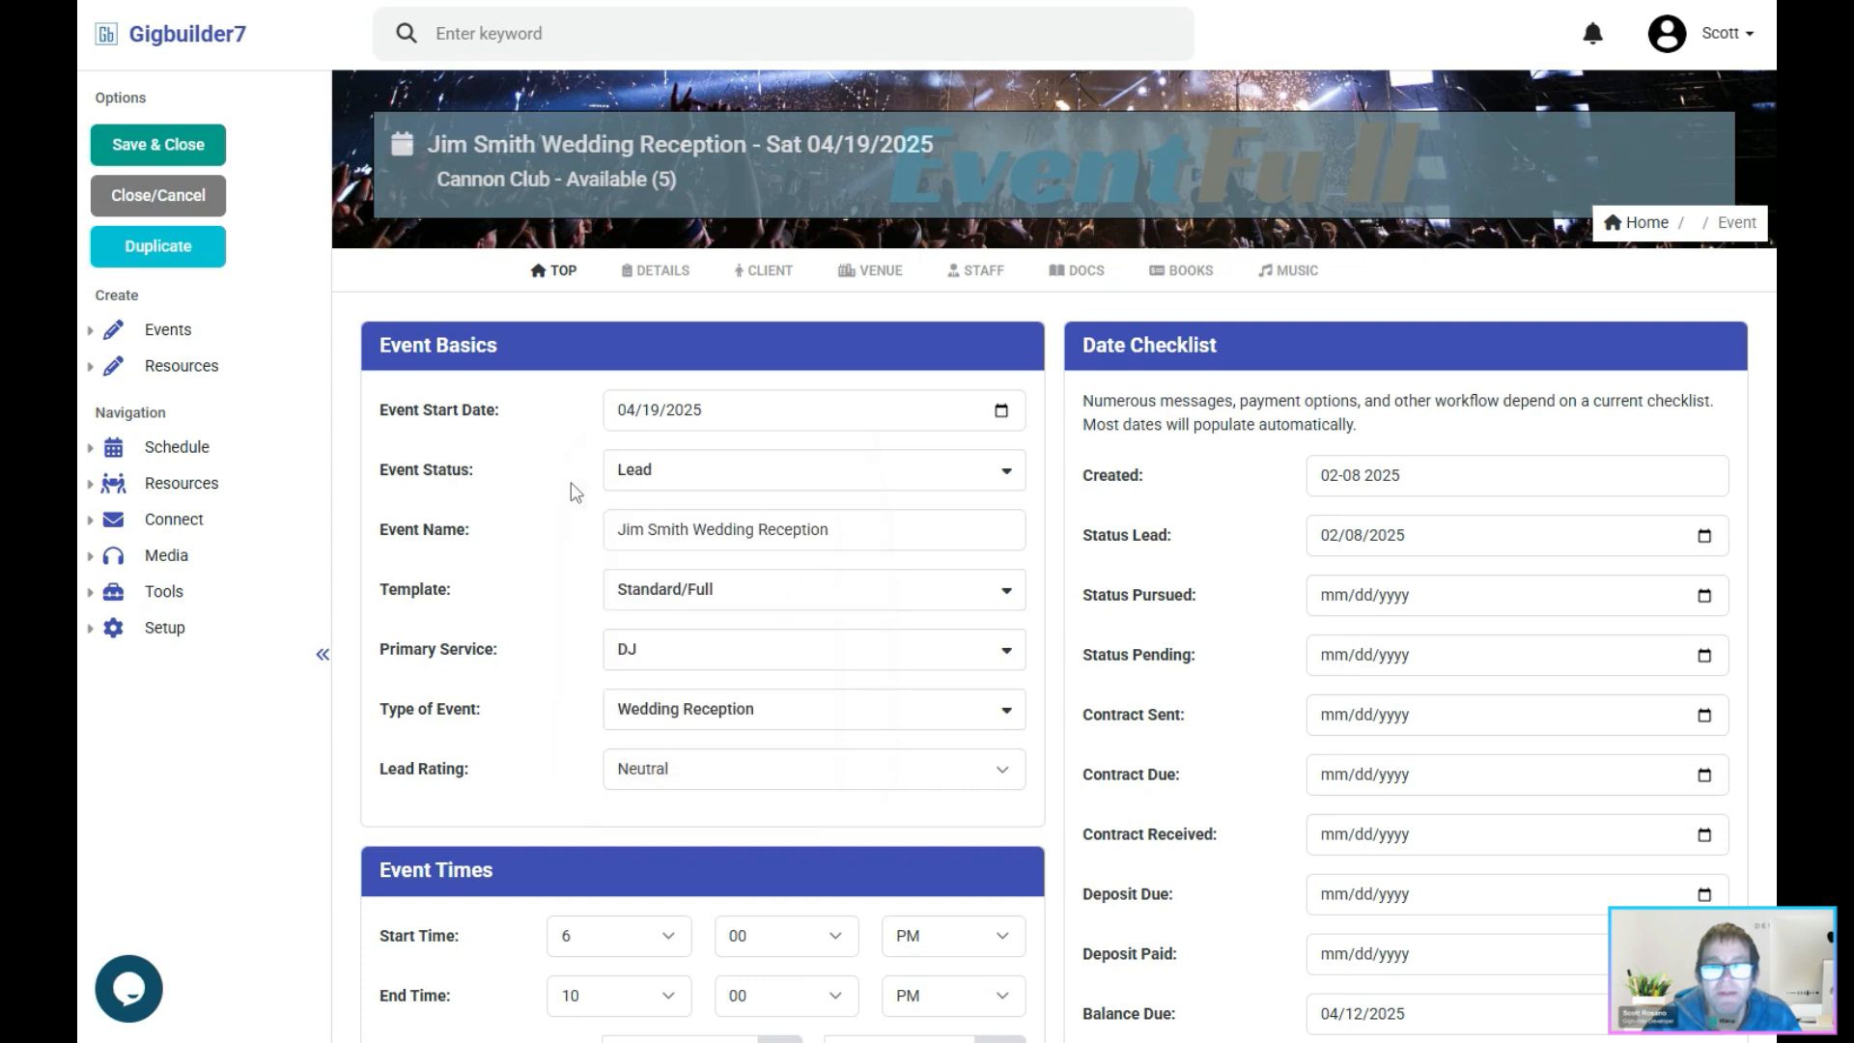
# Step: Try the Pursued event status, return the status to Lead and look through the other status options
pyautogui.click(690, 483)
pyautogui.click(667, 643)
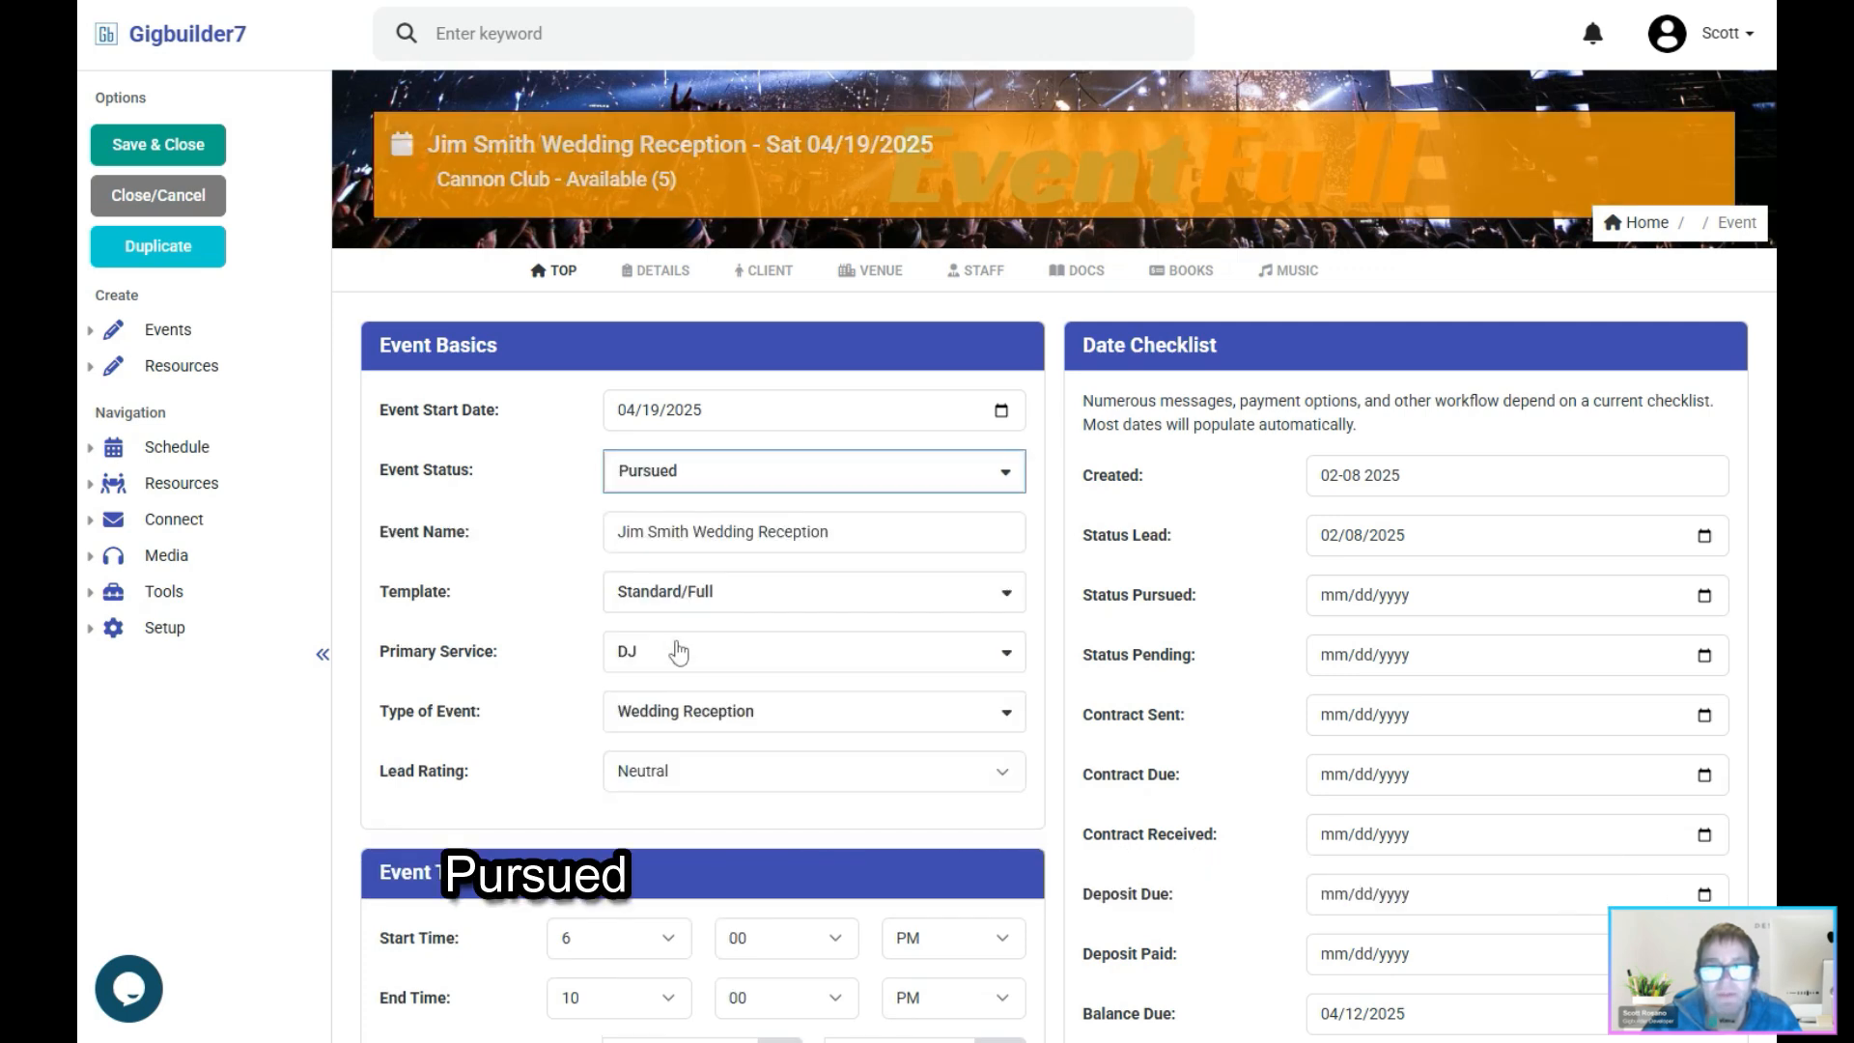
pyautogui.click(704, 486)
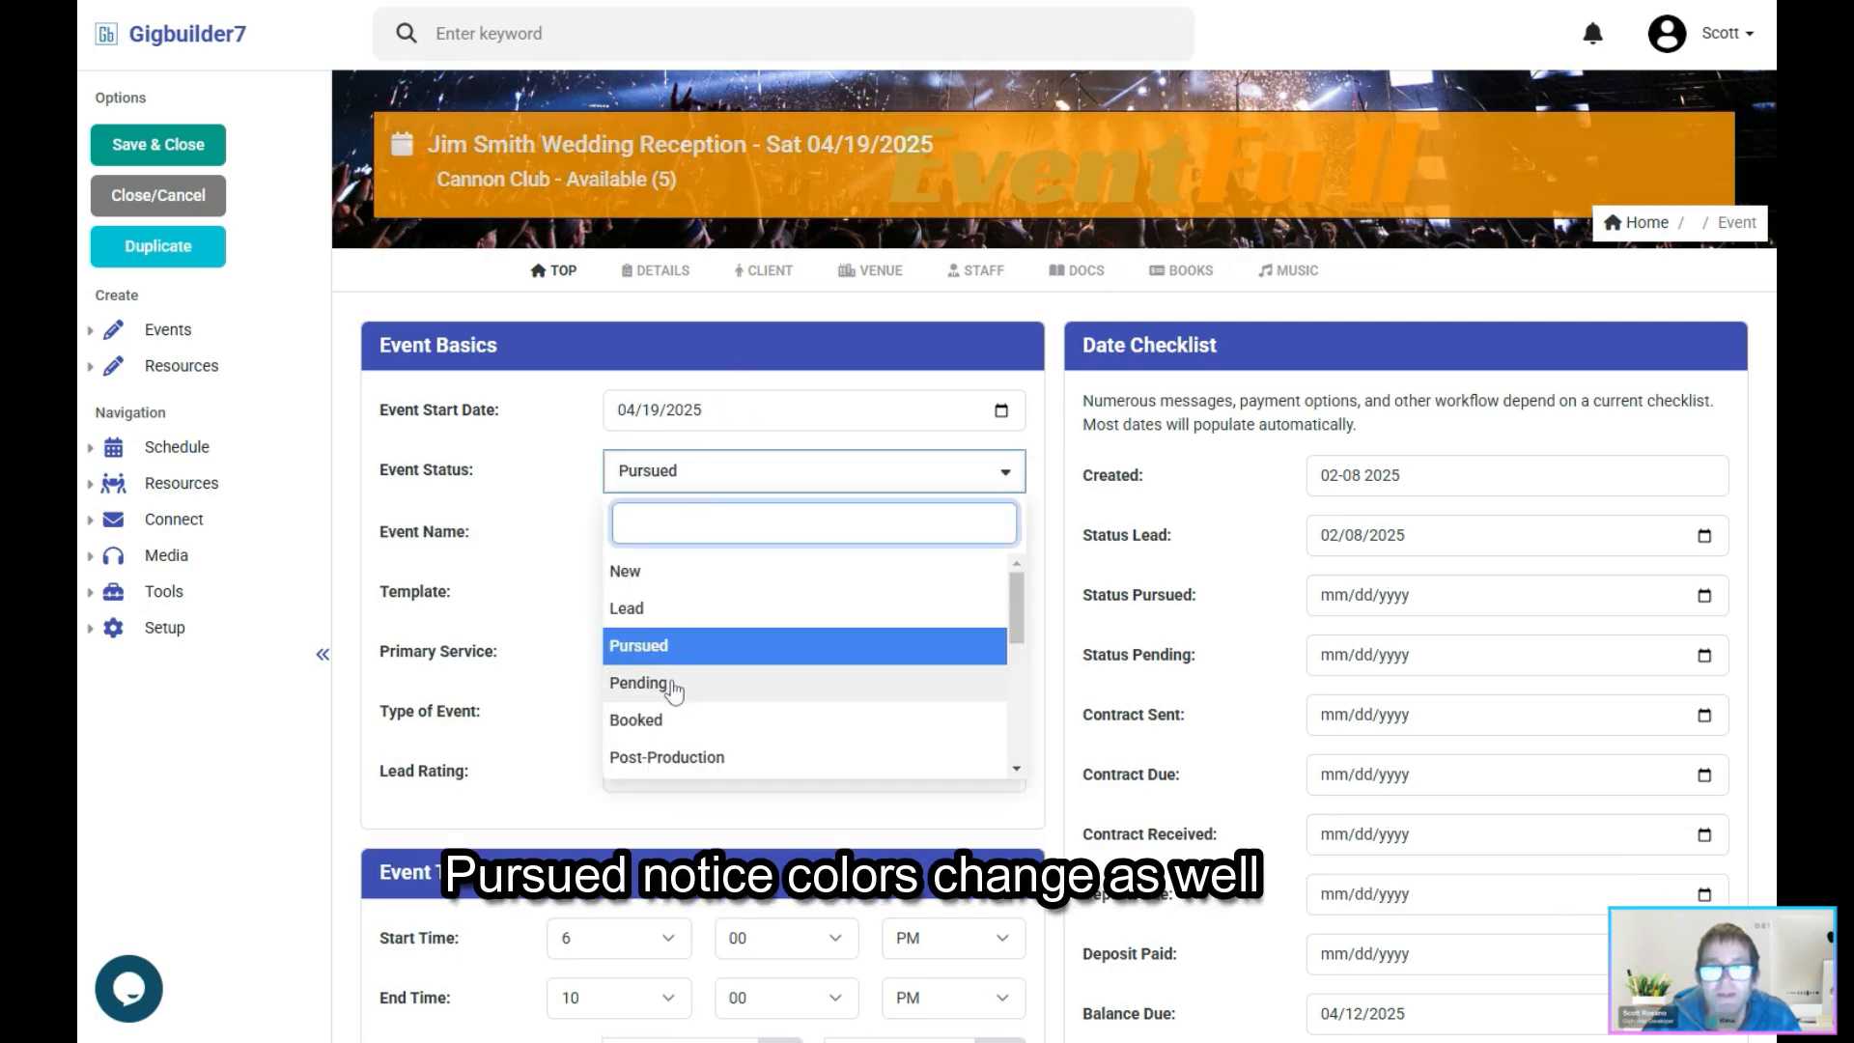
pyautogui.click(675, 608)
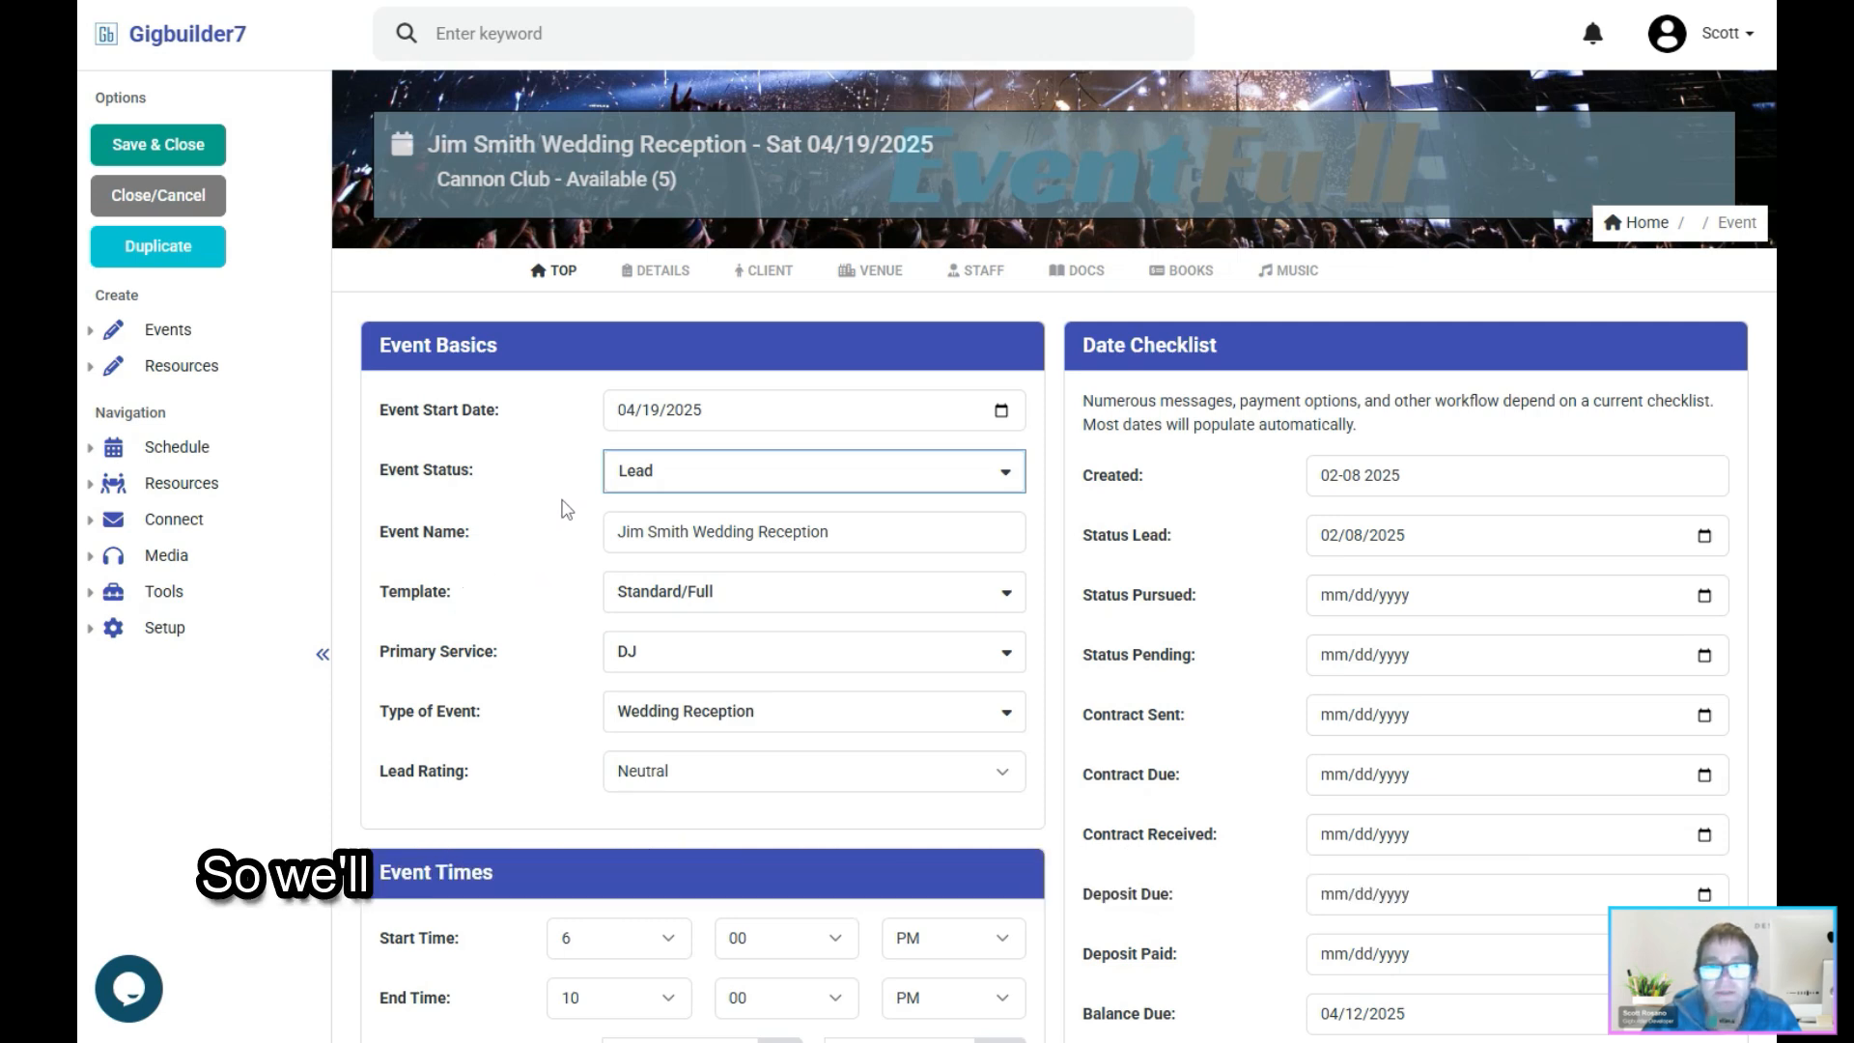
pyautogui.click(696, 482)
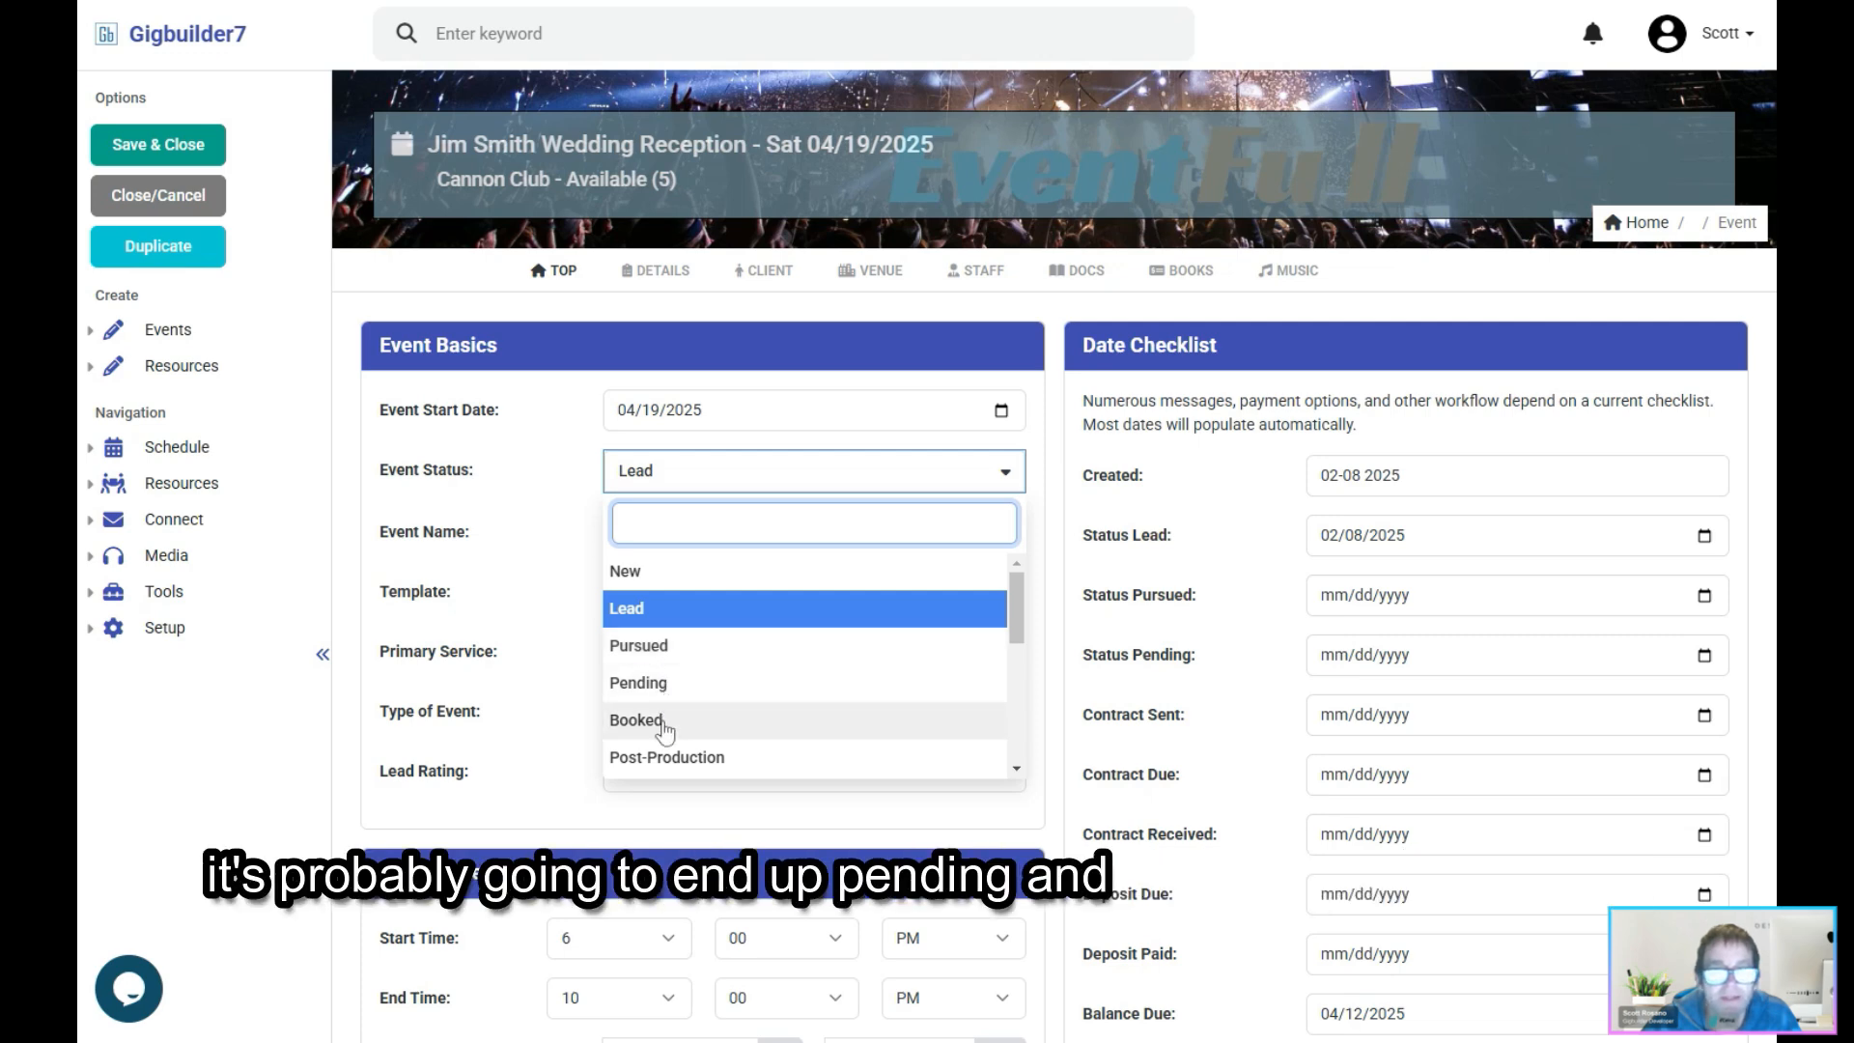
pyautogui.click(631, 616)
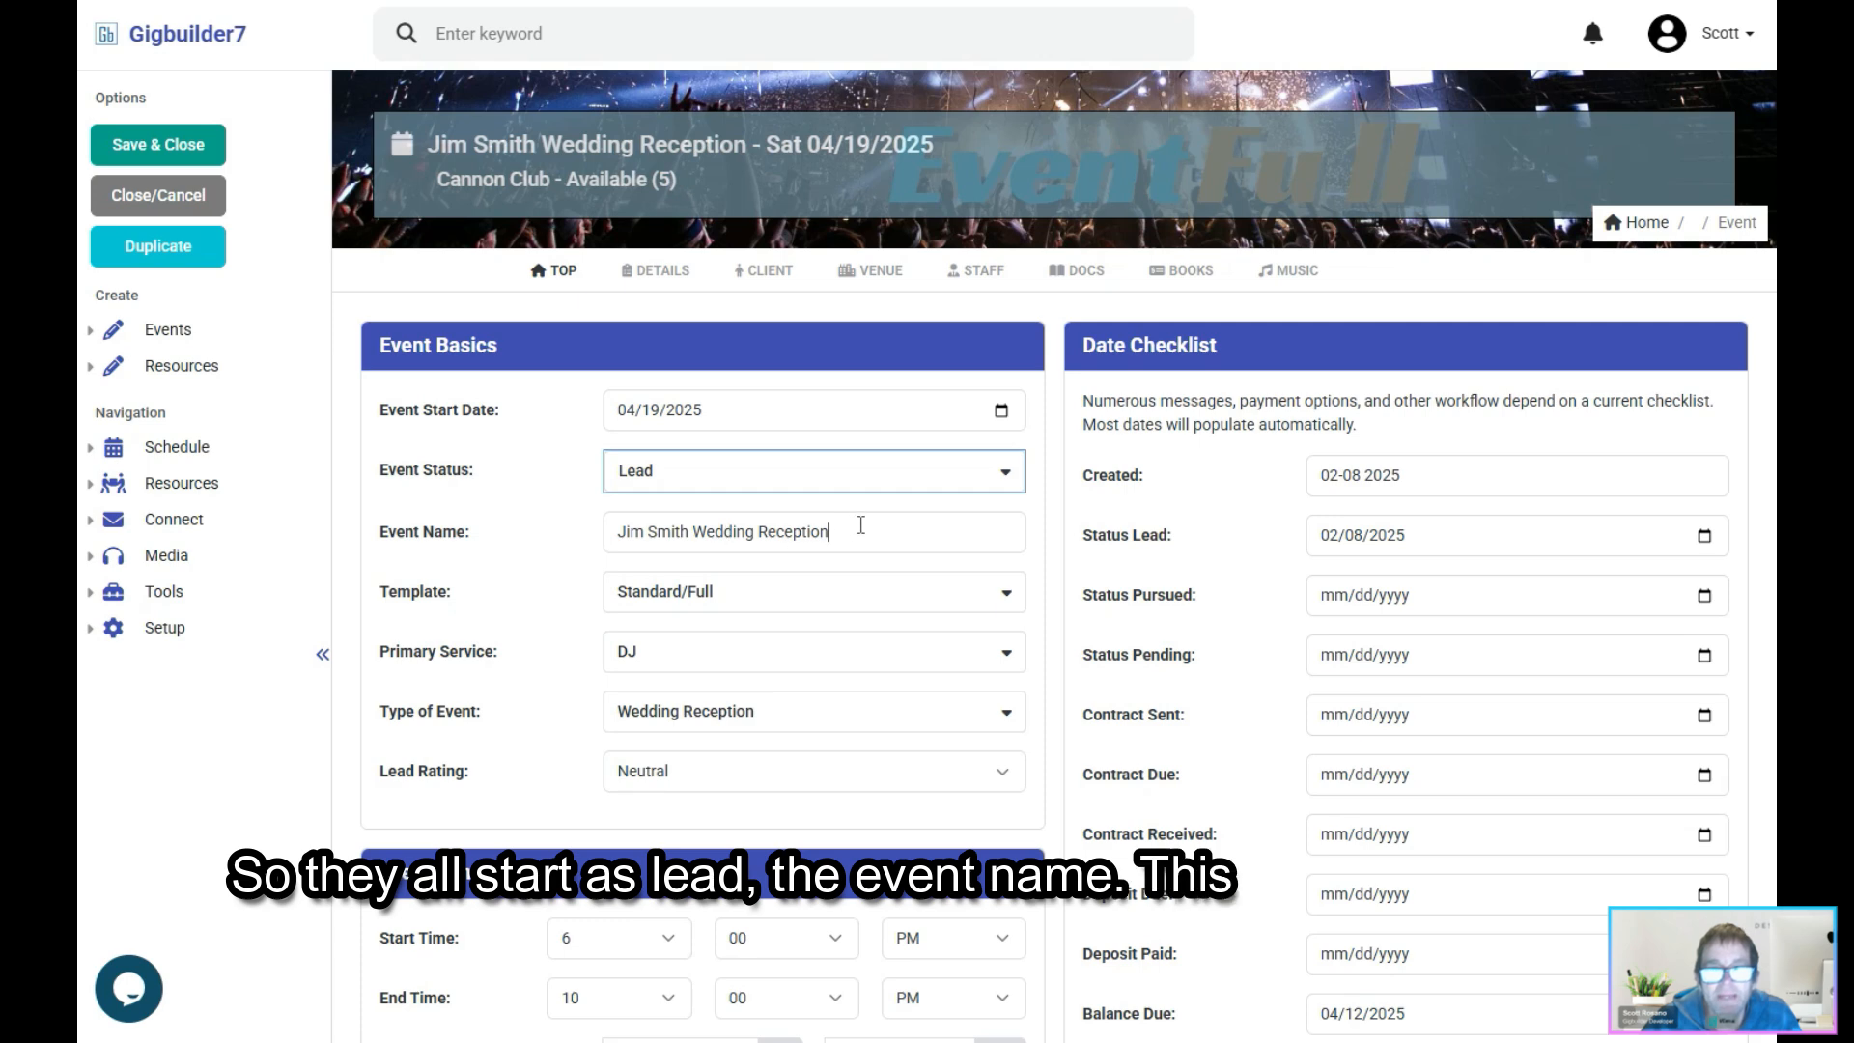
# Step: Review the event name and the template, primary service and event type options, keeping Standard/Full, DJ and Wedding Reception
pyautogui.moveTo(854, 529); pyautogui.dragTo(603, 539)
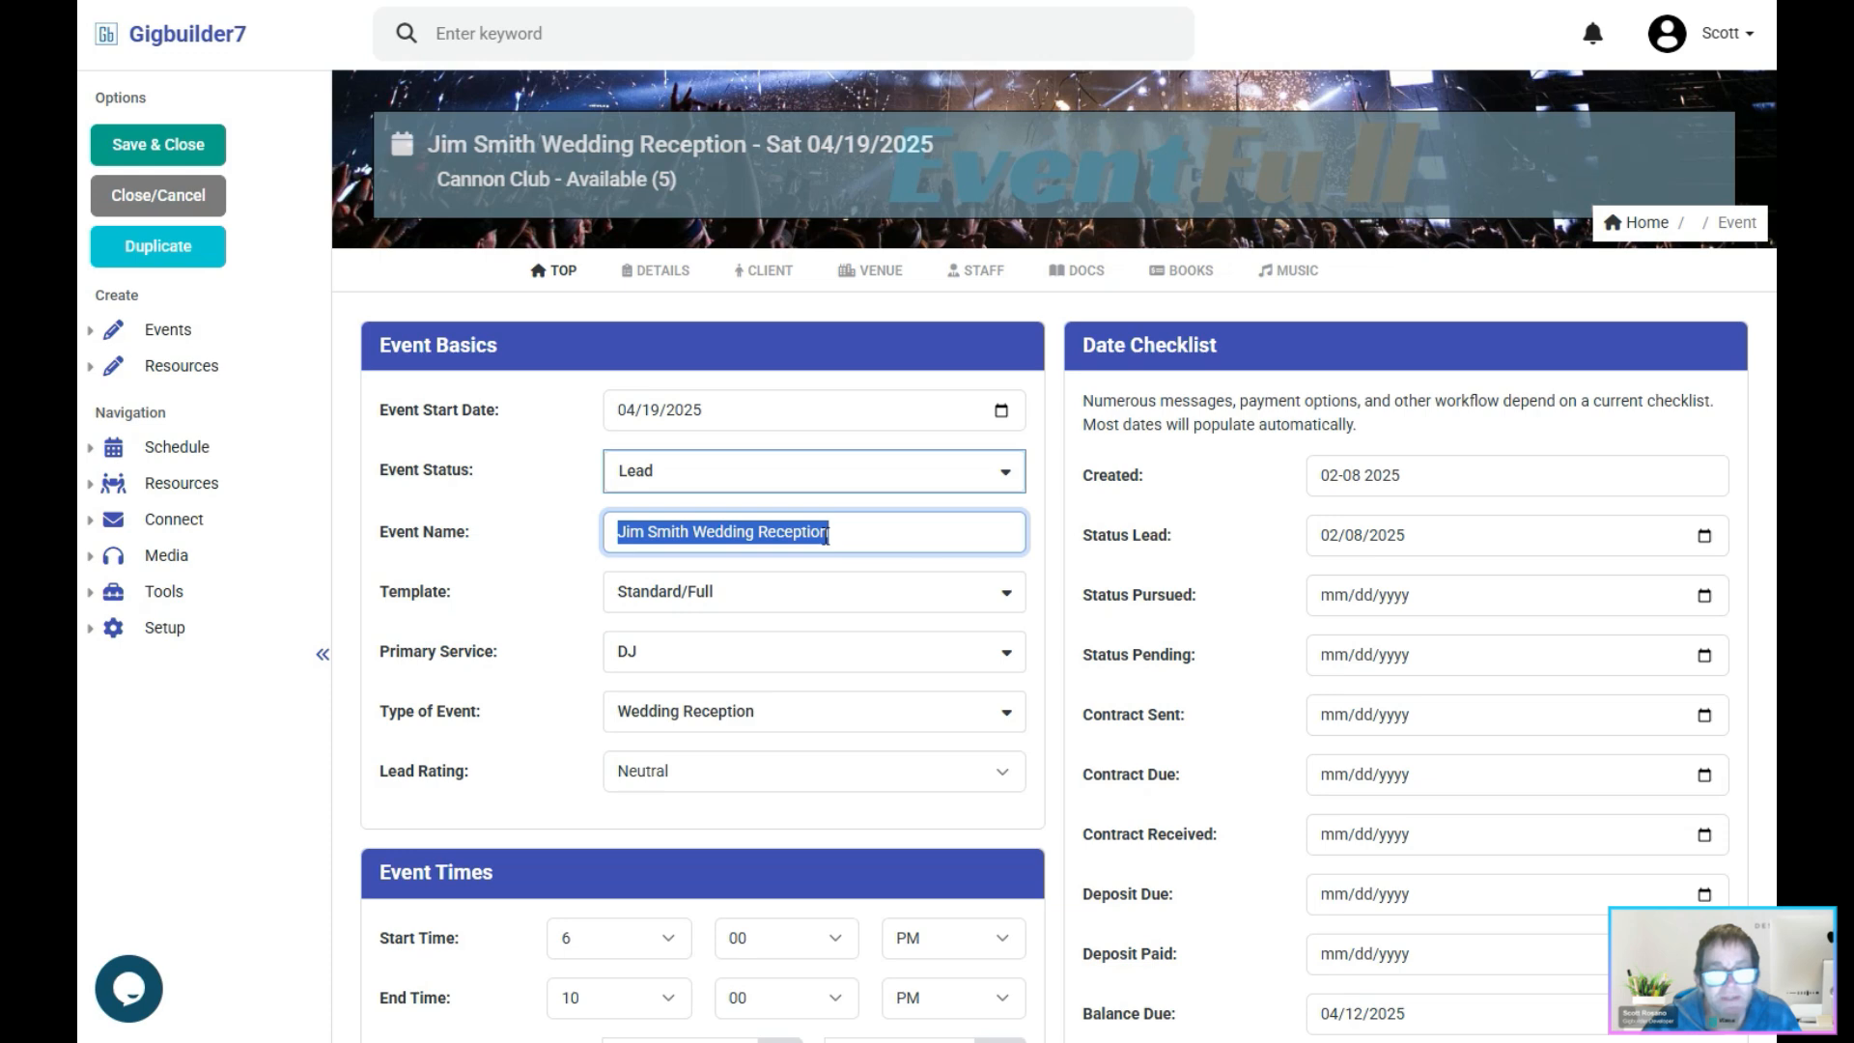
pyautogui.click(714, 605)
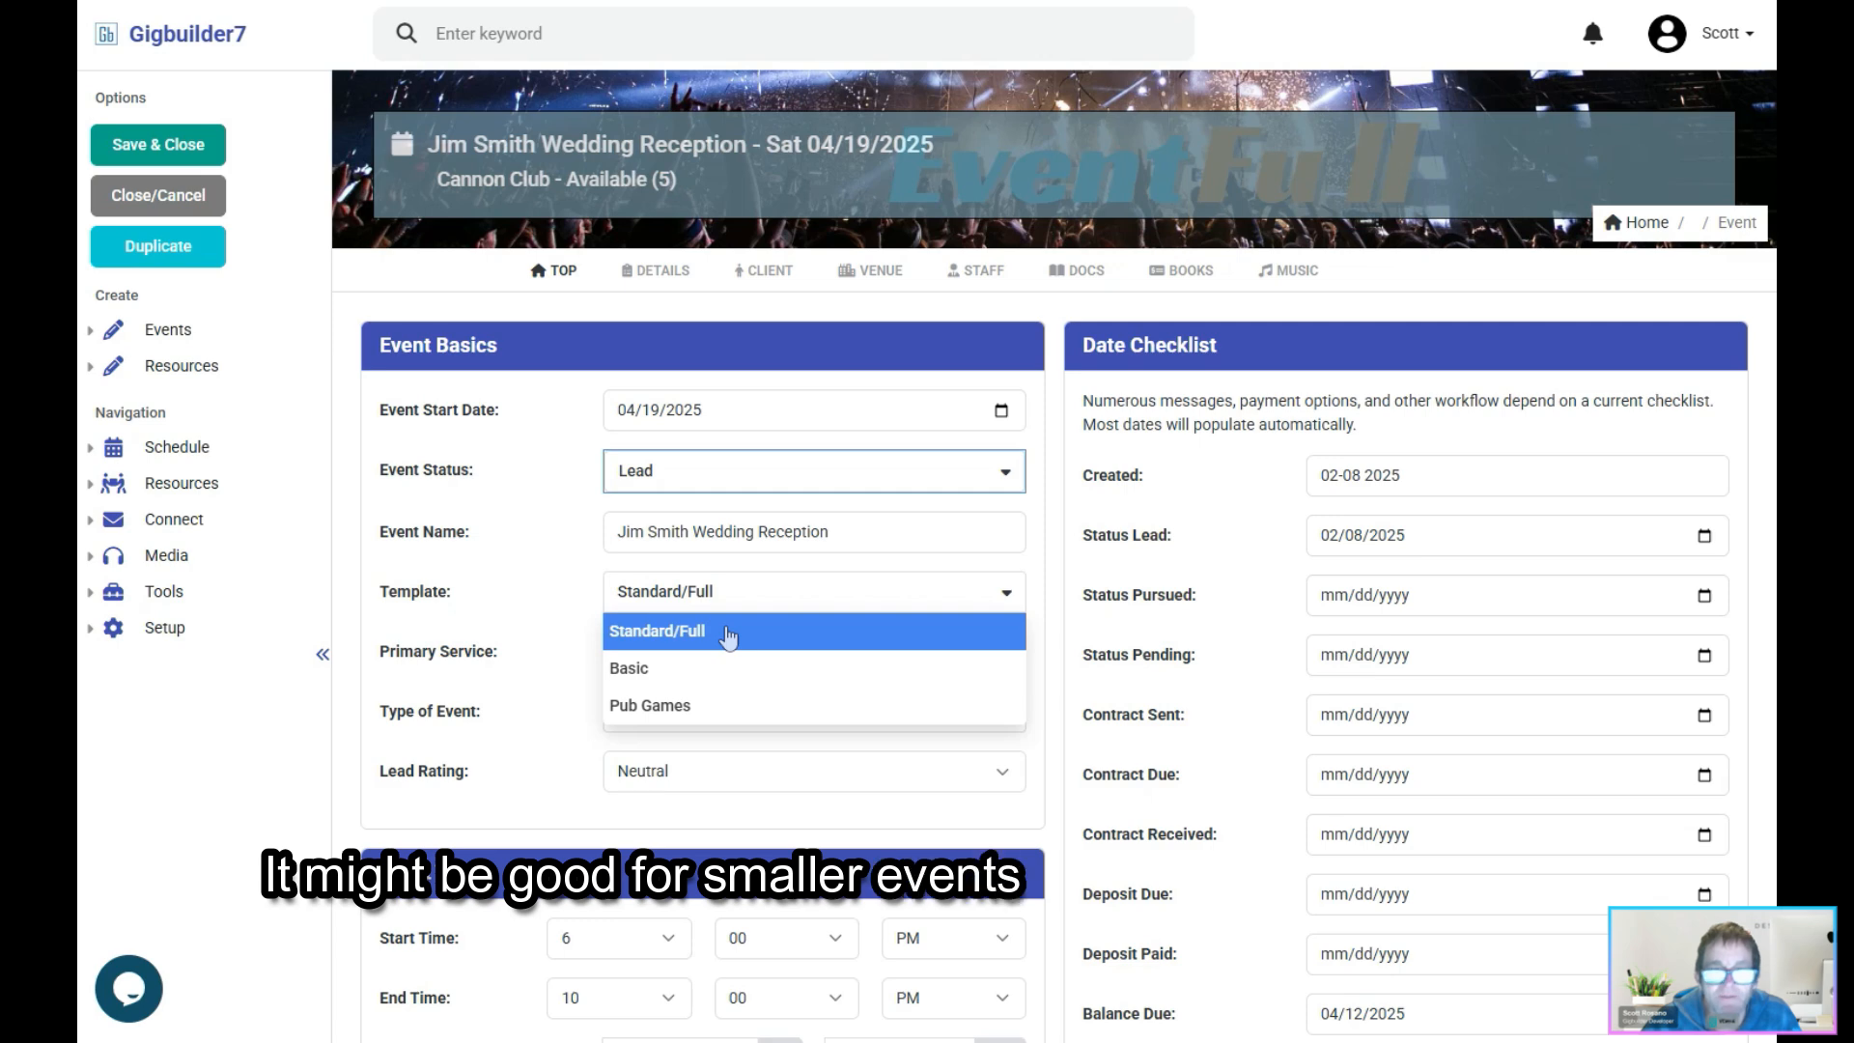
pyautogui.click(728, 633)
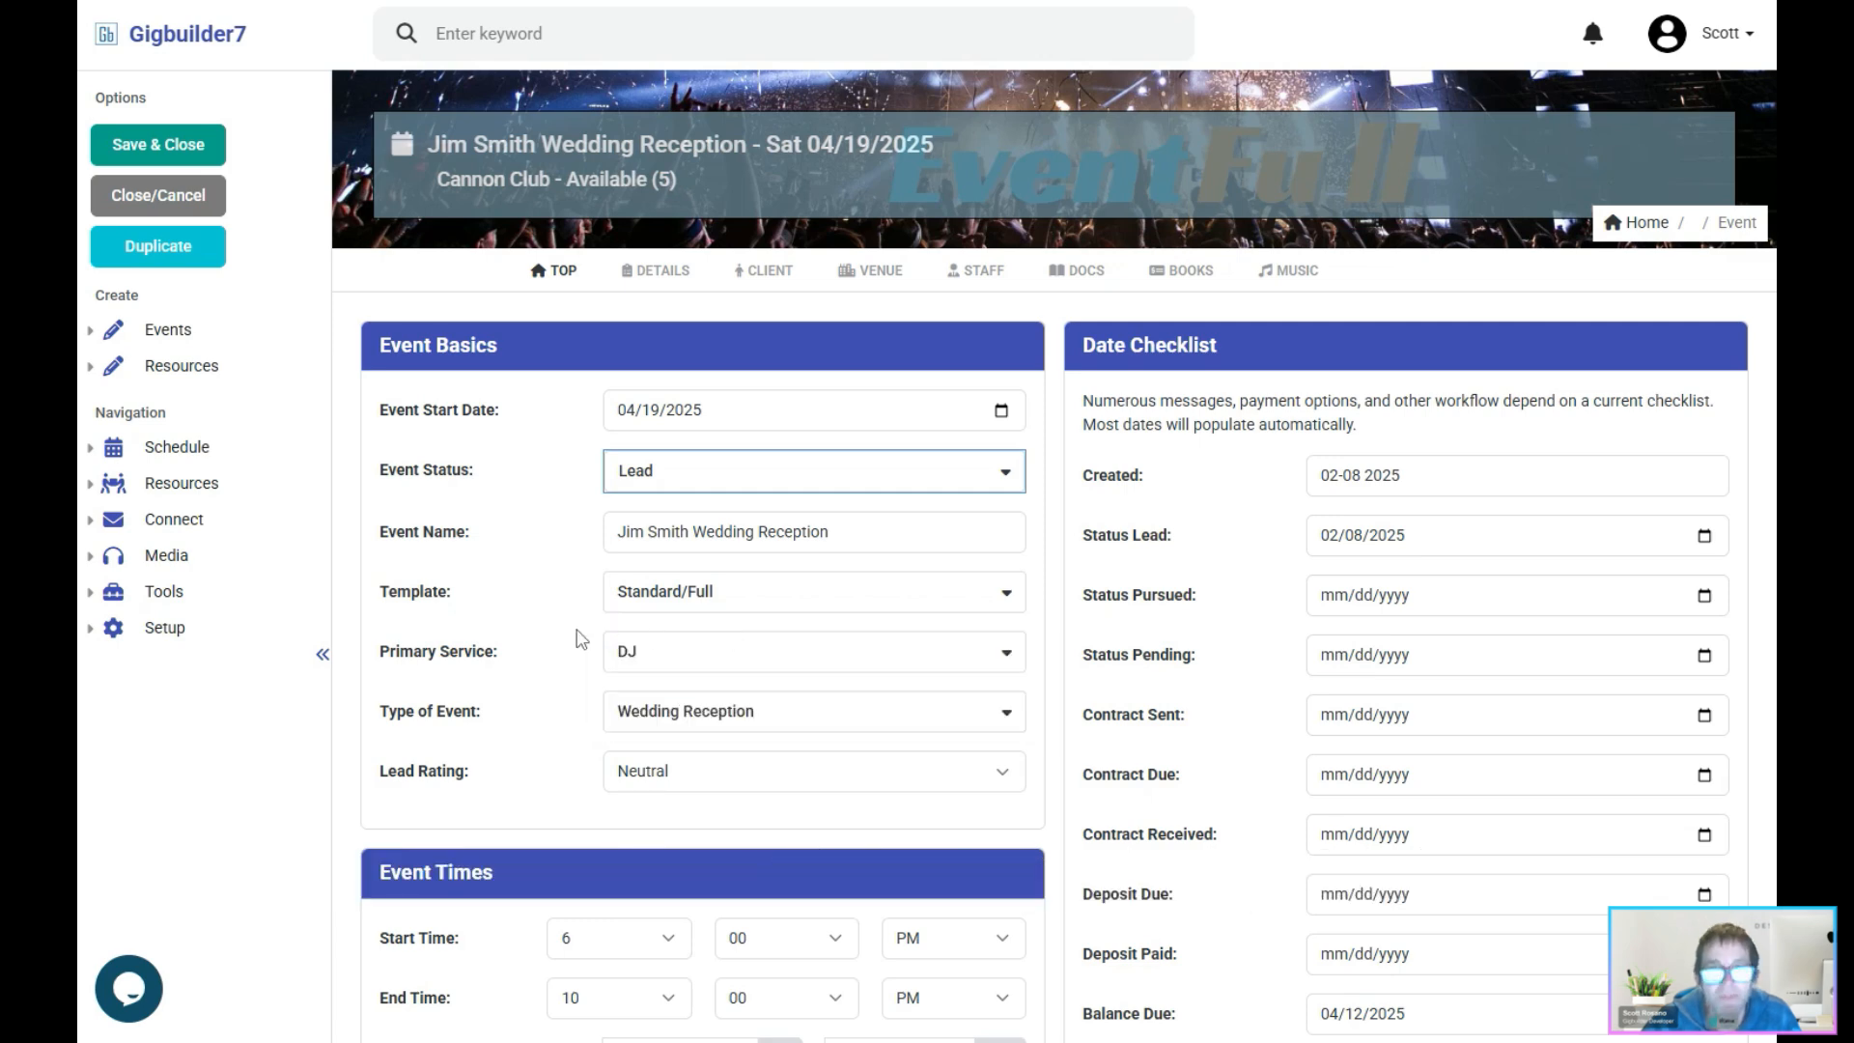
pyautogui.click(824, 666)
pyautogui.click(825, 672)
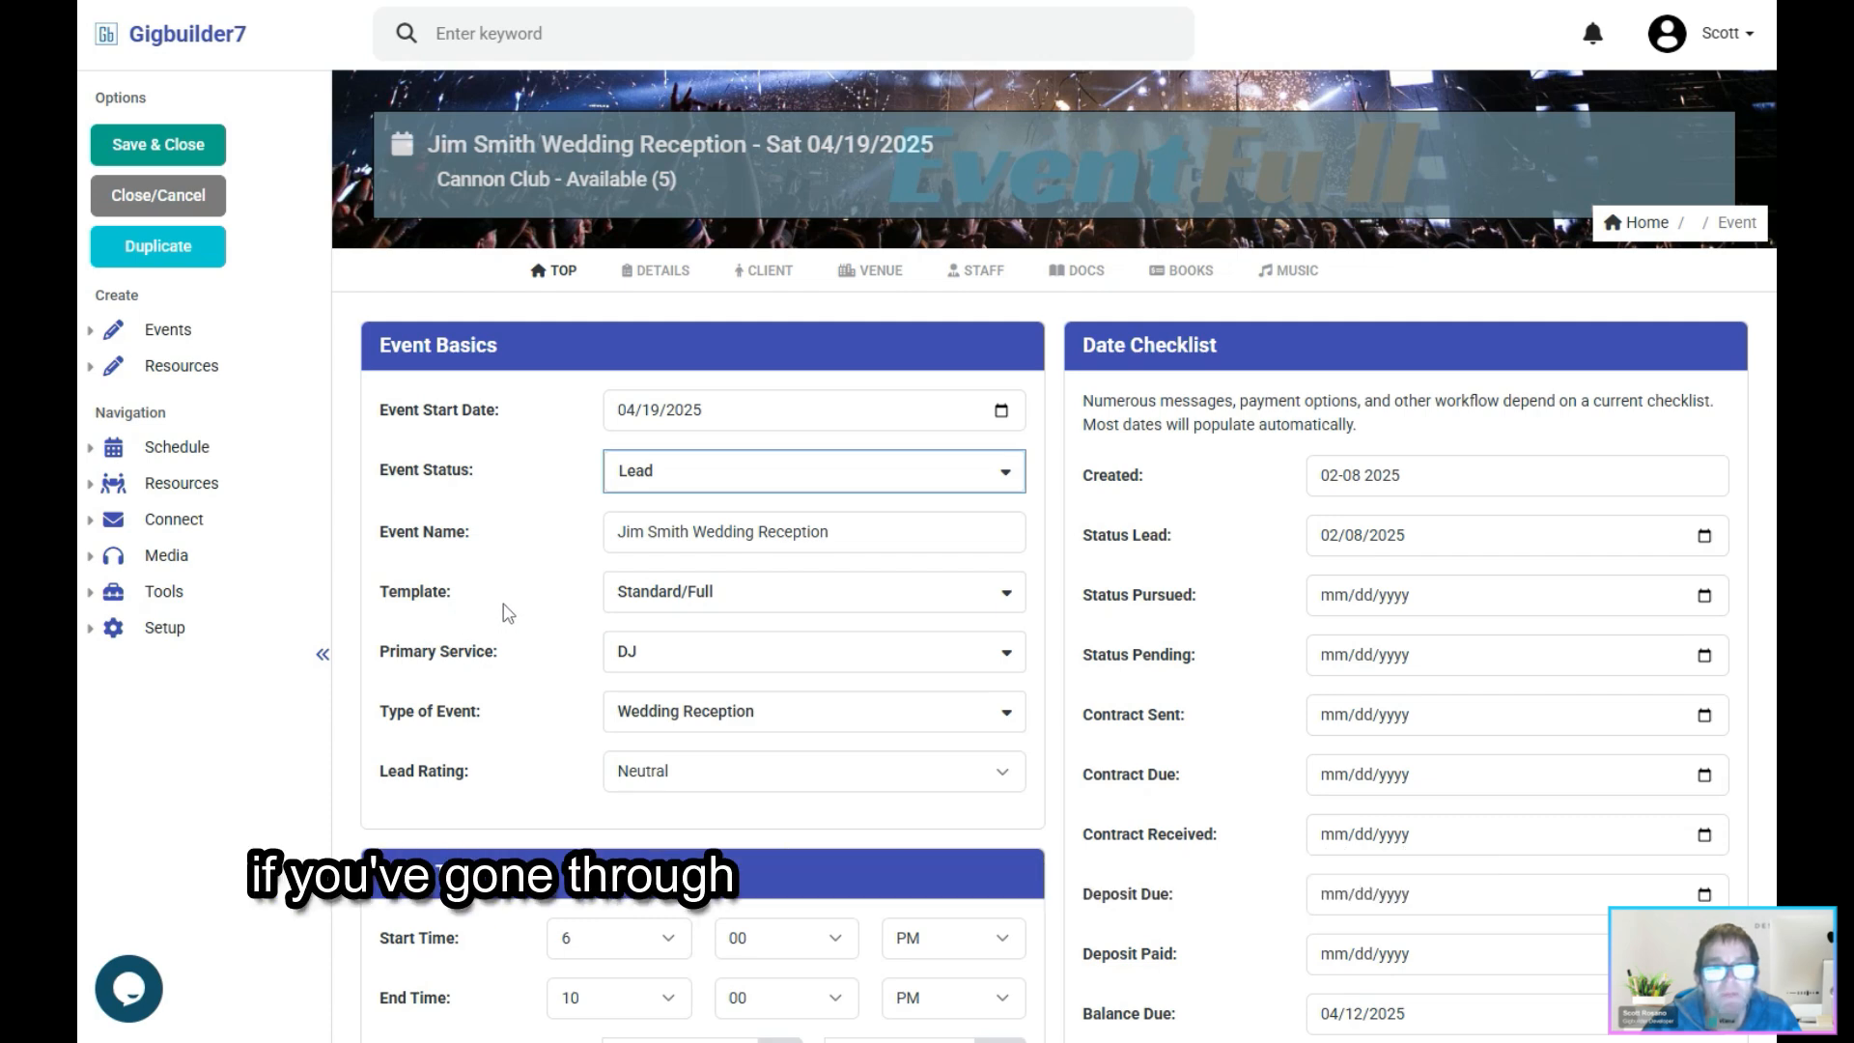
pyautogui.scroll(-2, 509, 613)
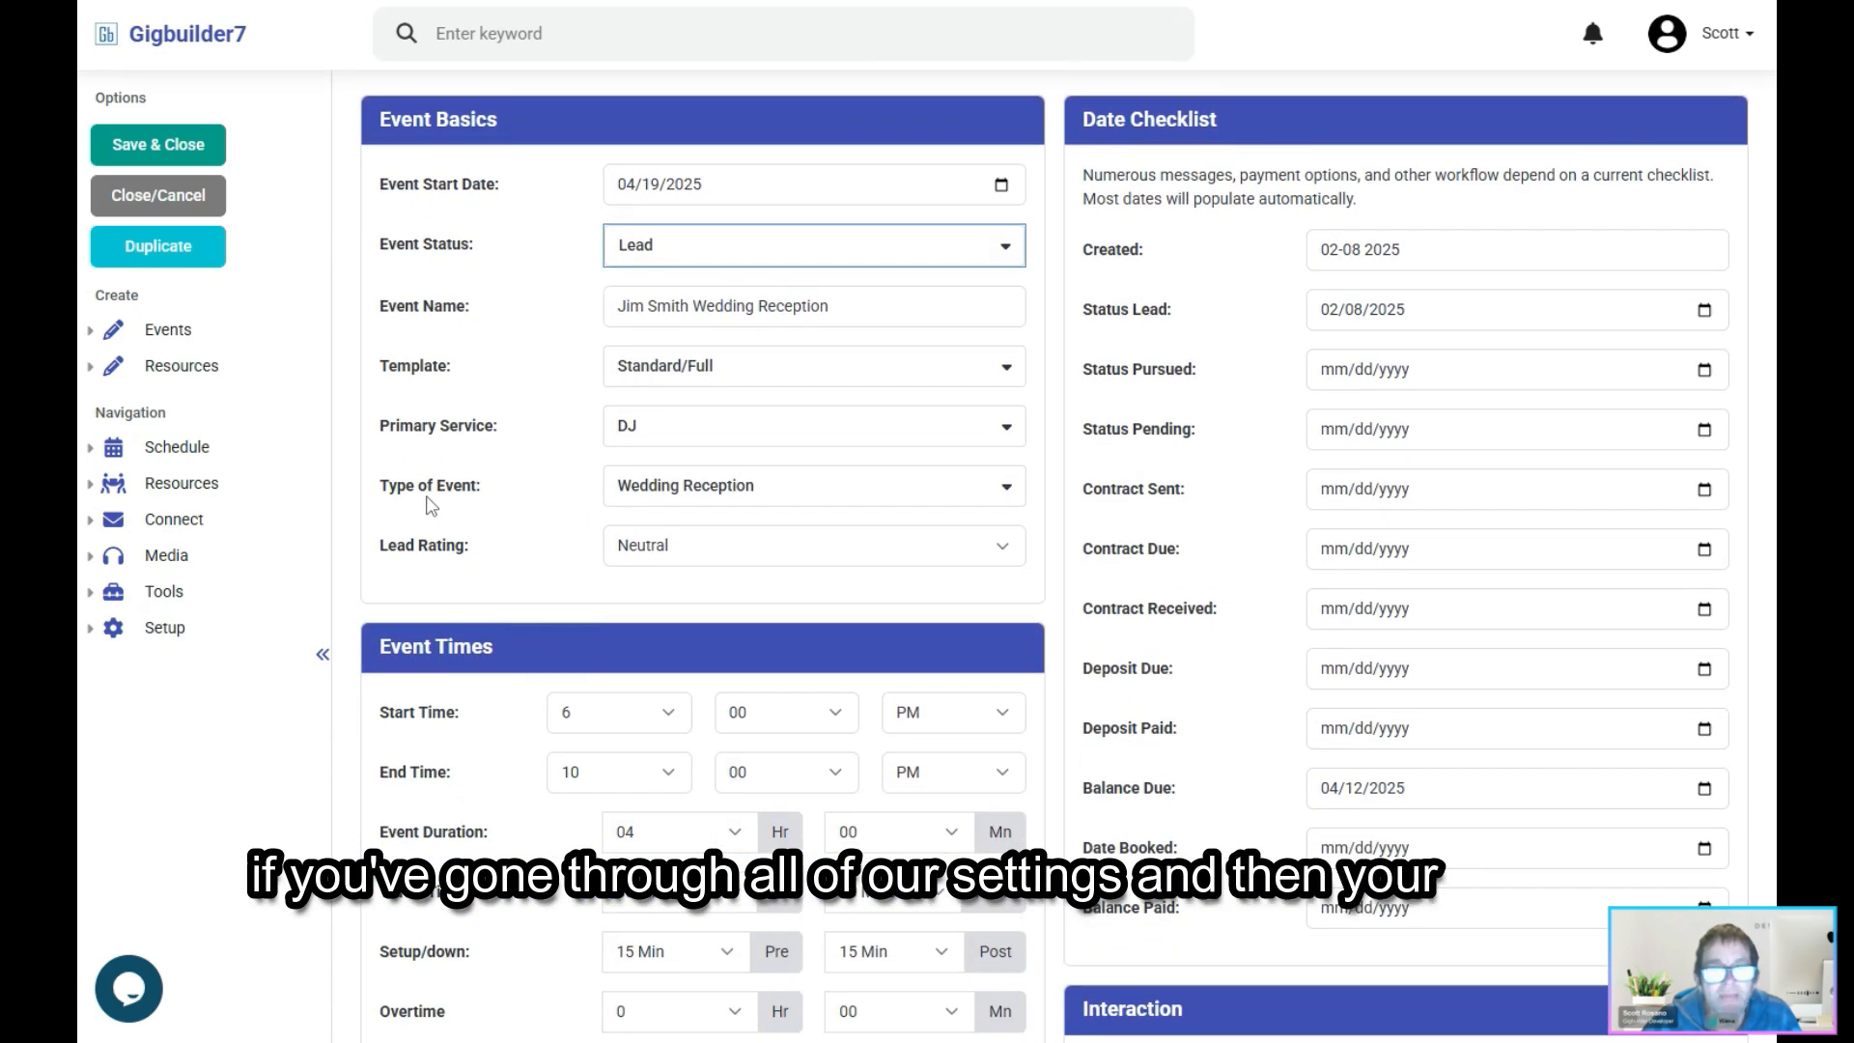
pyautogui.click(690, 498)
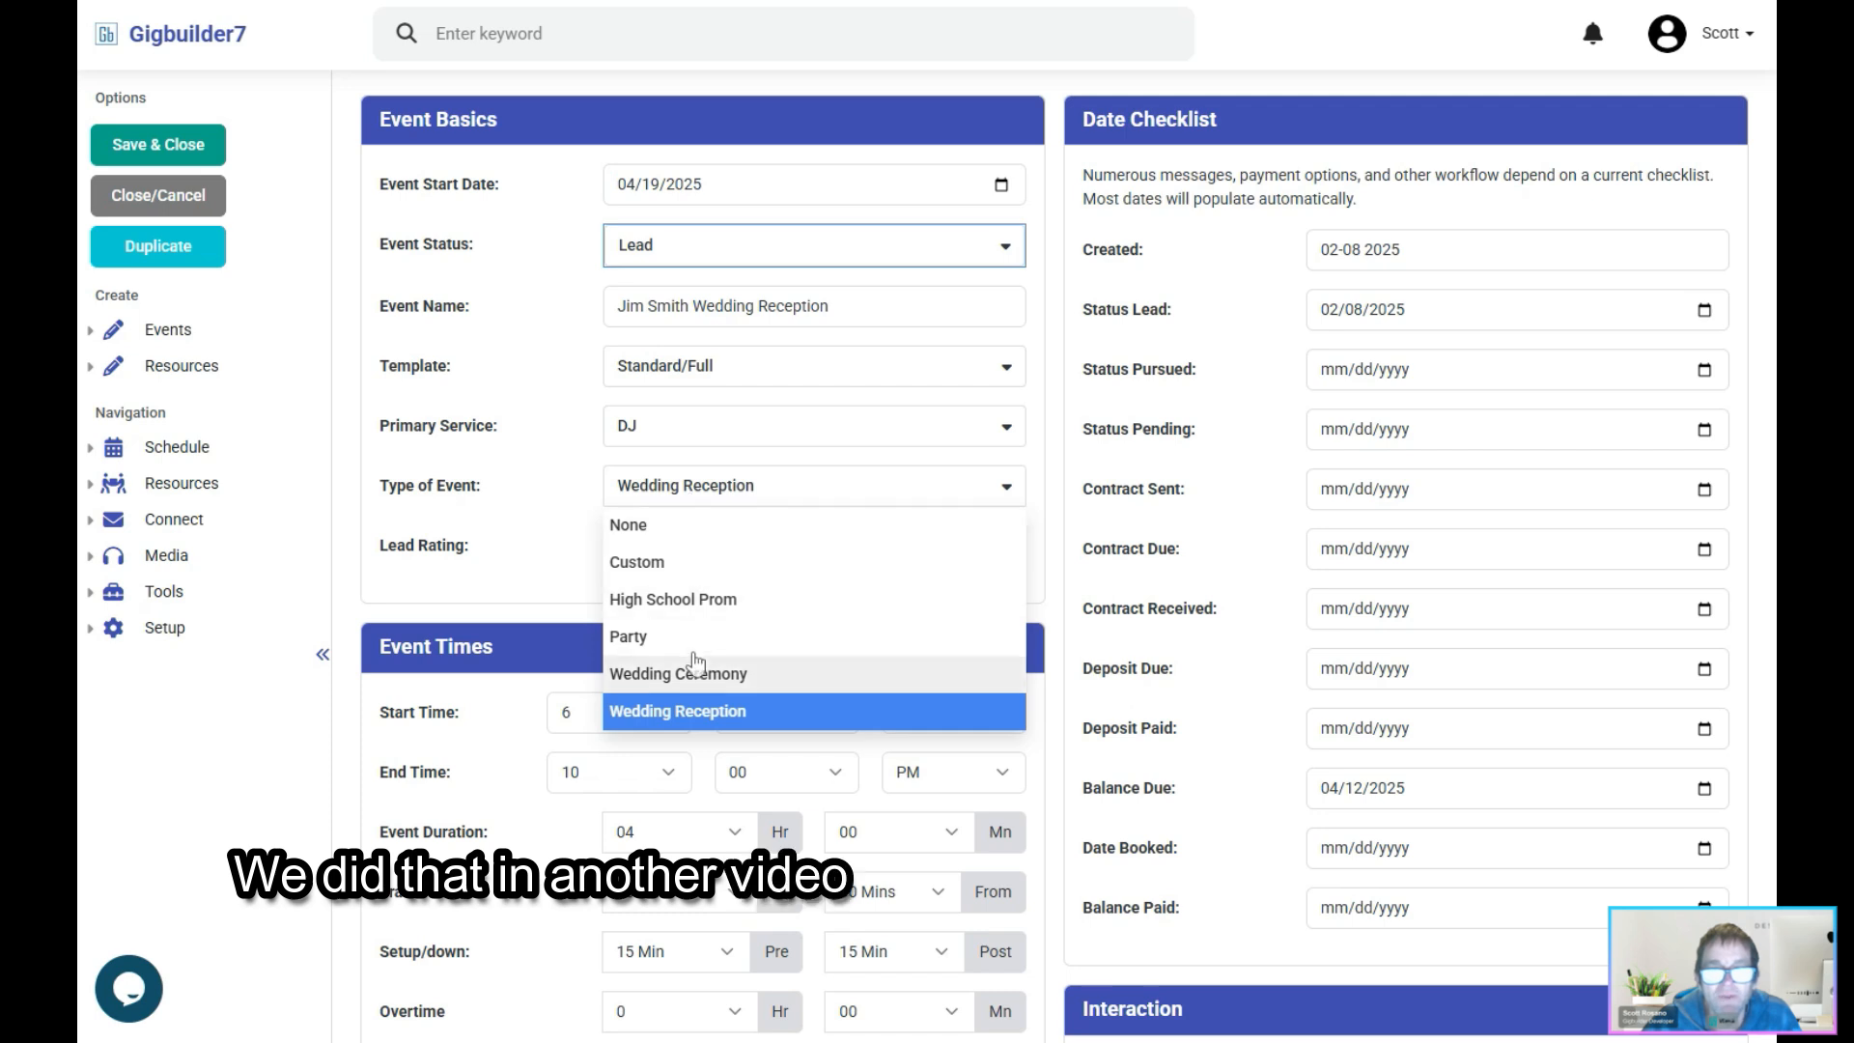
pyautogui.click(682, 720)
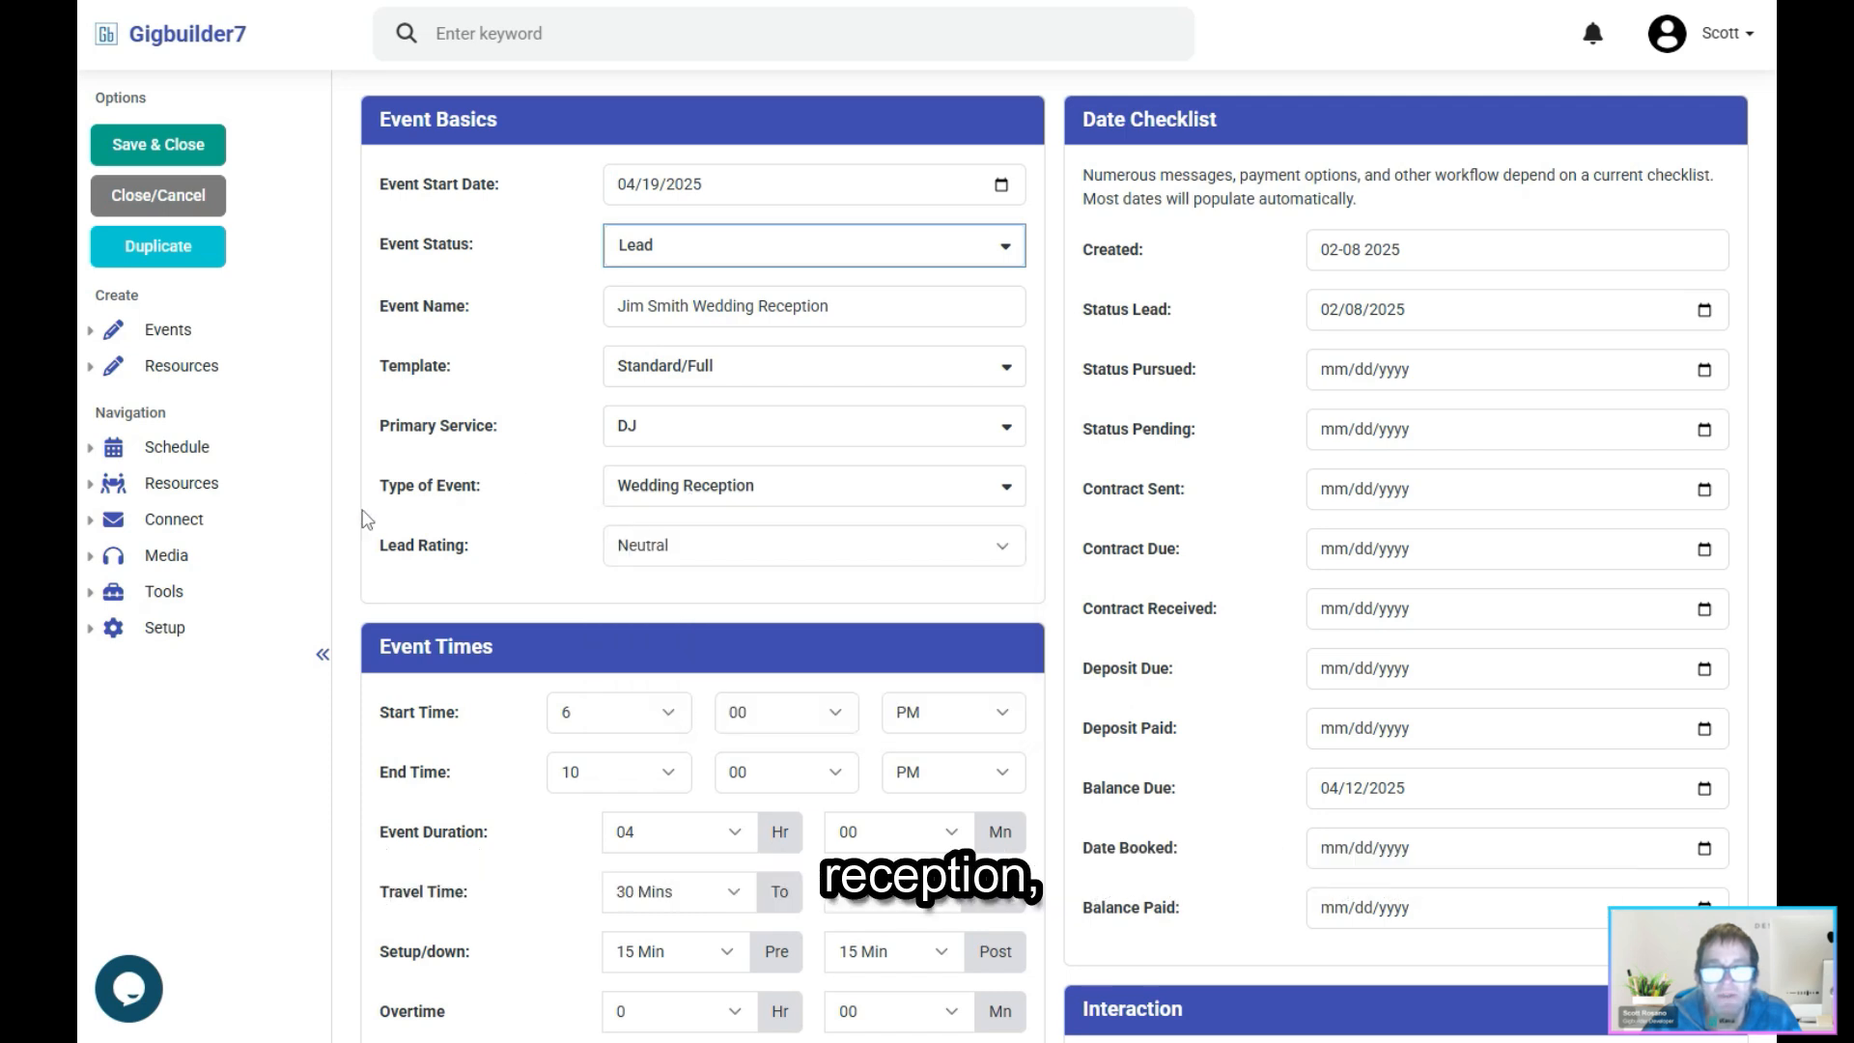
# Step: Set the lead rating to Hopeful and the event duration to 5 hours
pyautogui.click(695, 548)
pyautogui.click(657, 675)
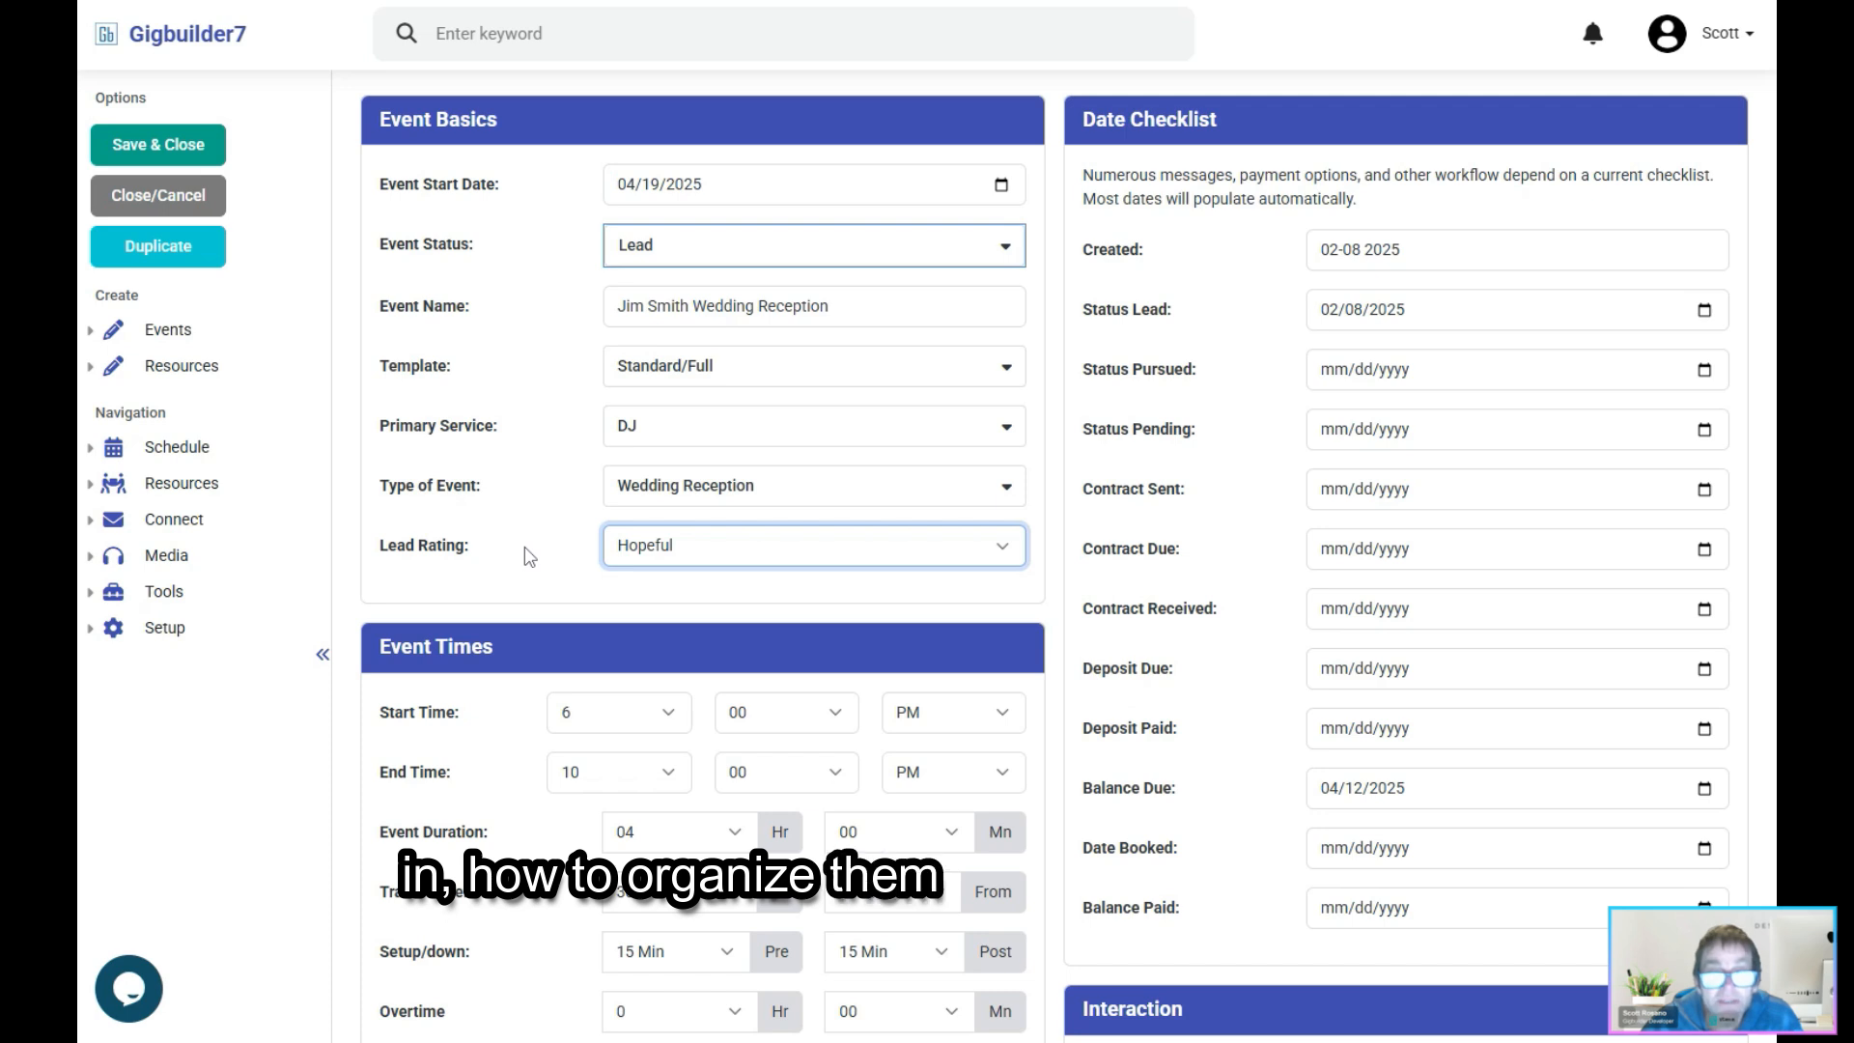
pyautogui.scroll(-3, 478, 582)
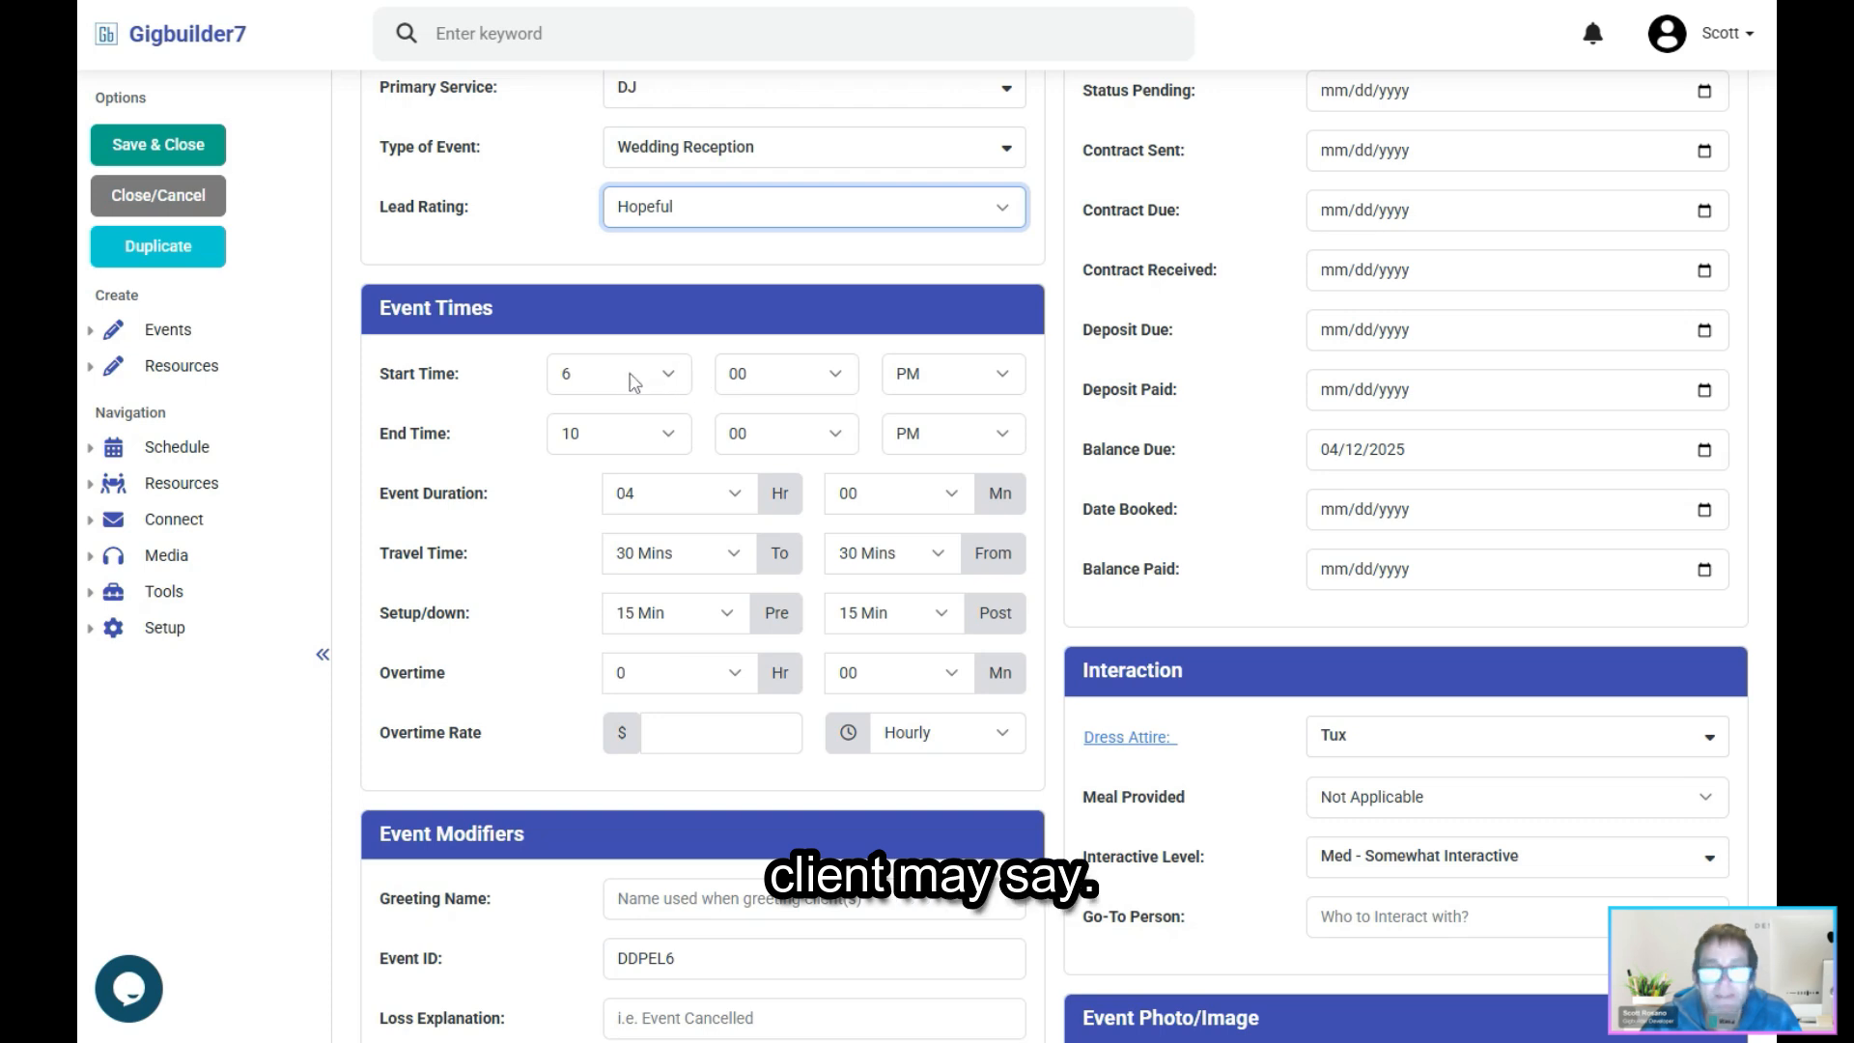
pyautogui.click(663, 496)
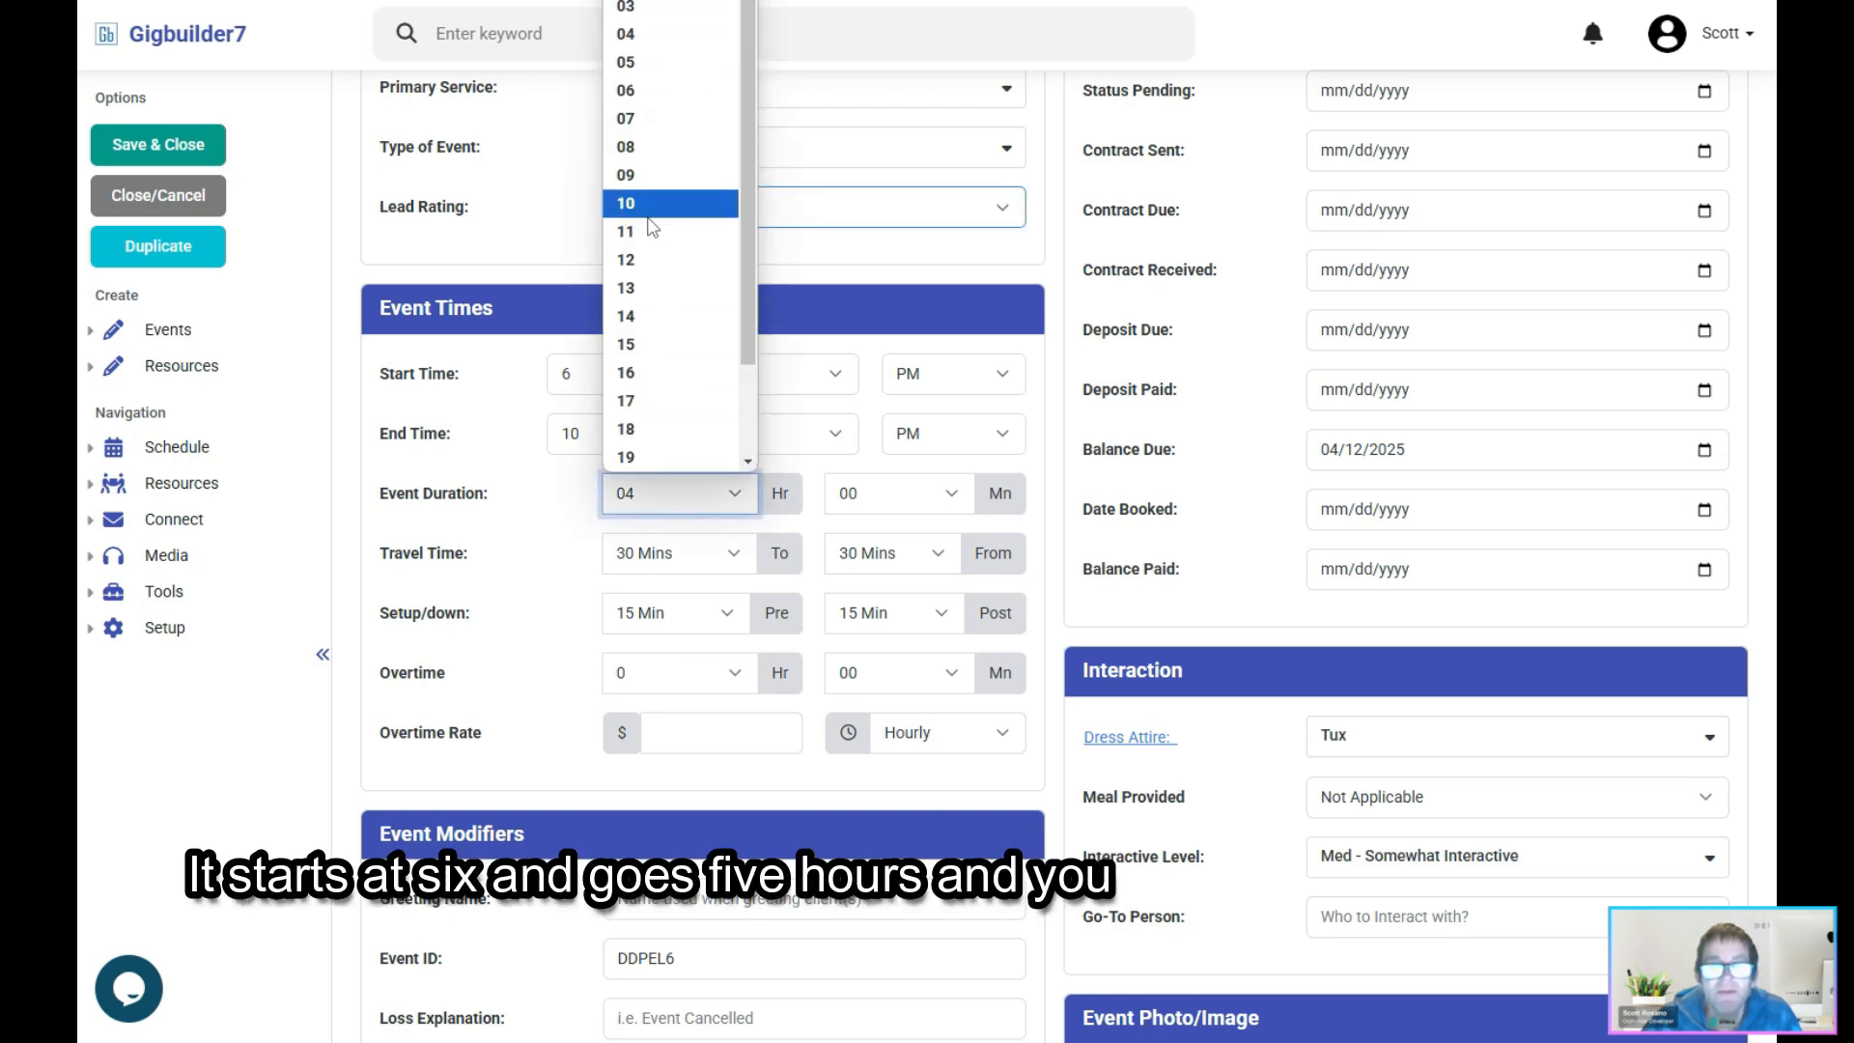
pyautogui.click(639, 63)
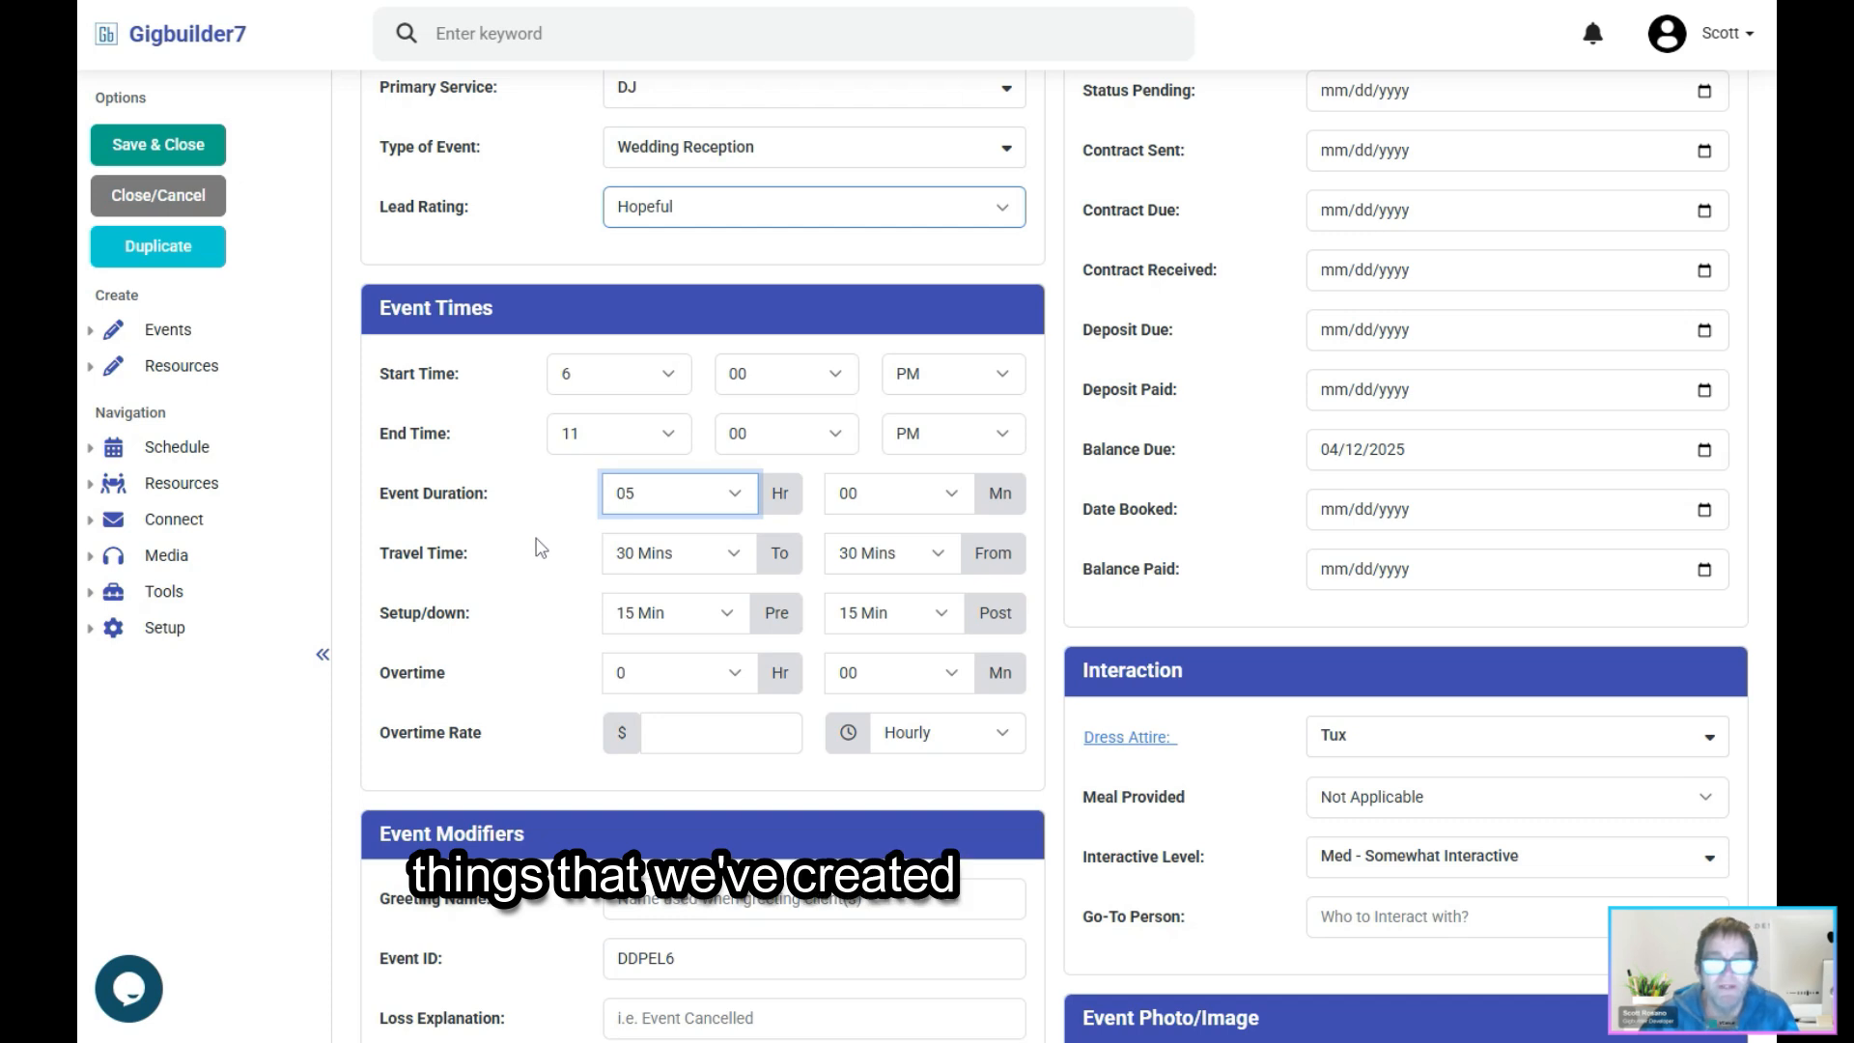
# Step: Enter an hourly overtime rate of $50 and replace it with 0
pyautogui.scroll(-2, 539, 547)
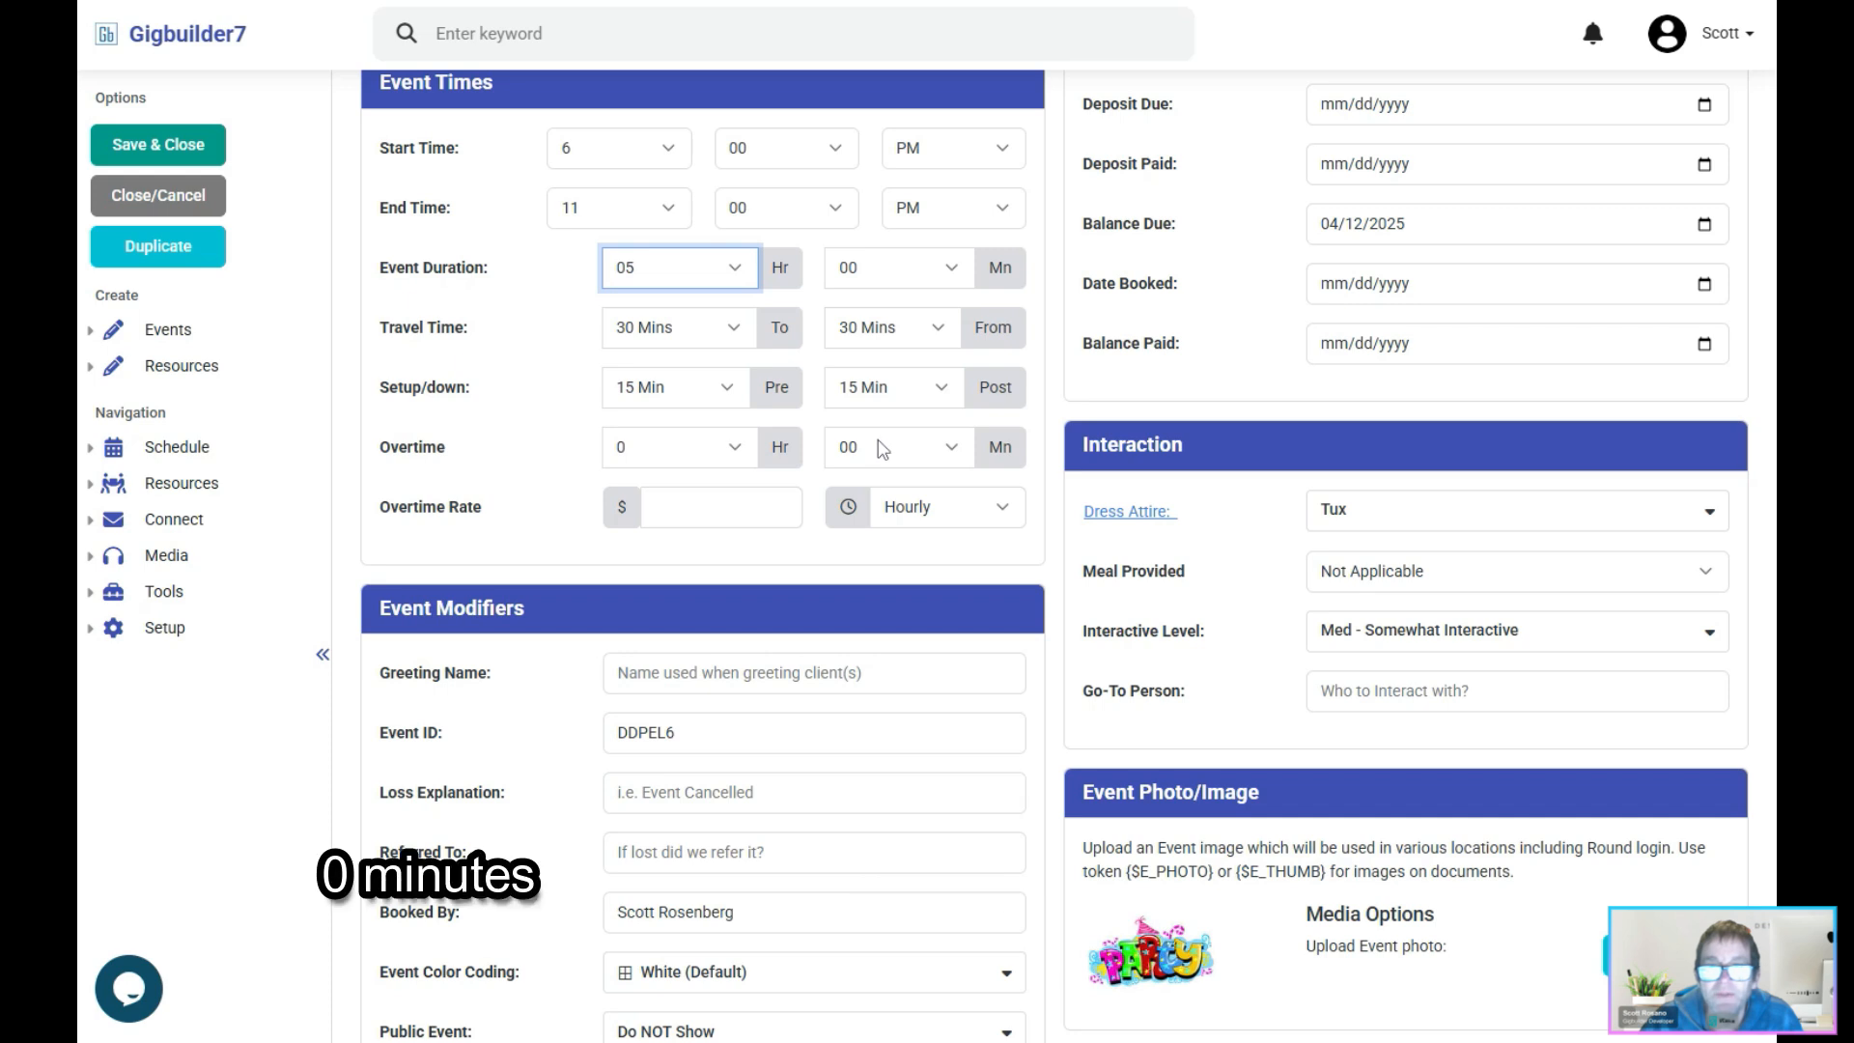
pyautogui.write('50')
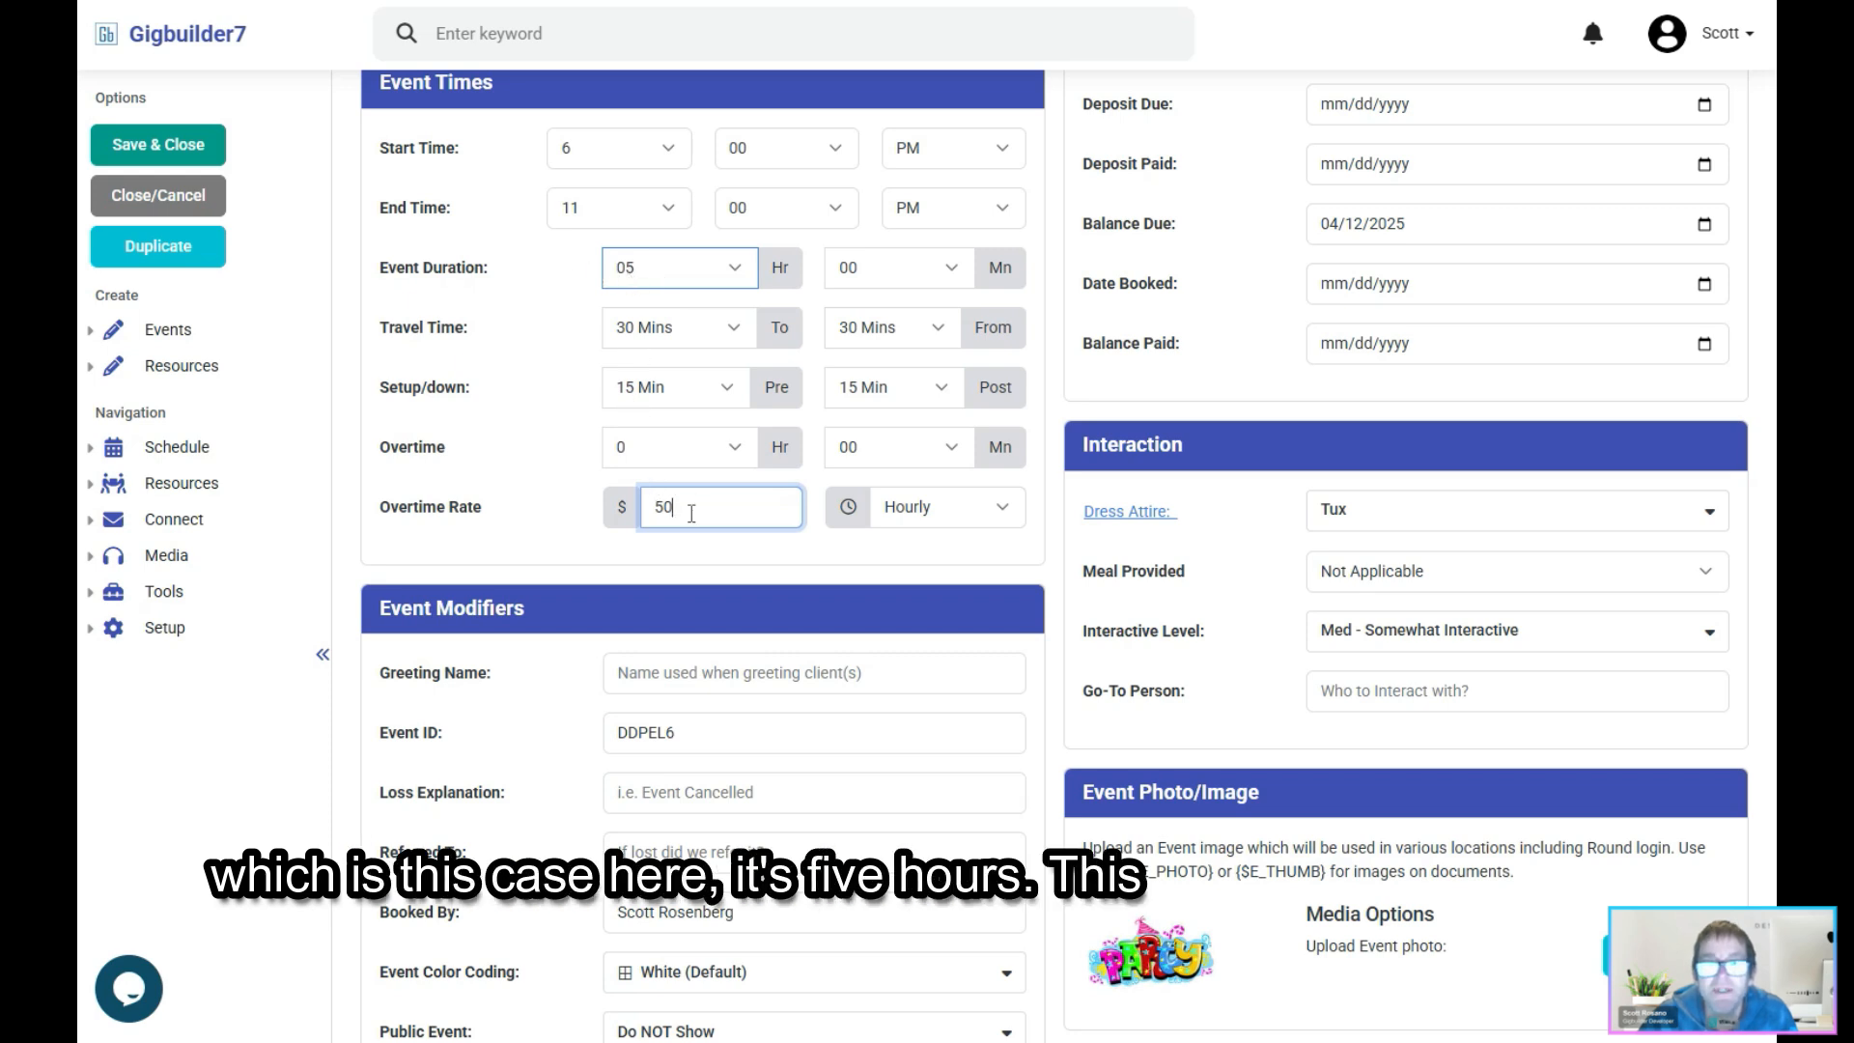
pyautogui.moveTo(686, 512); pyautogui.dragTo(608, 521)
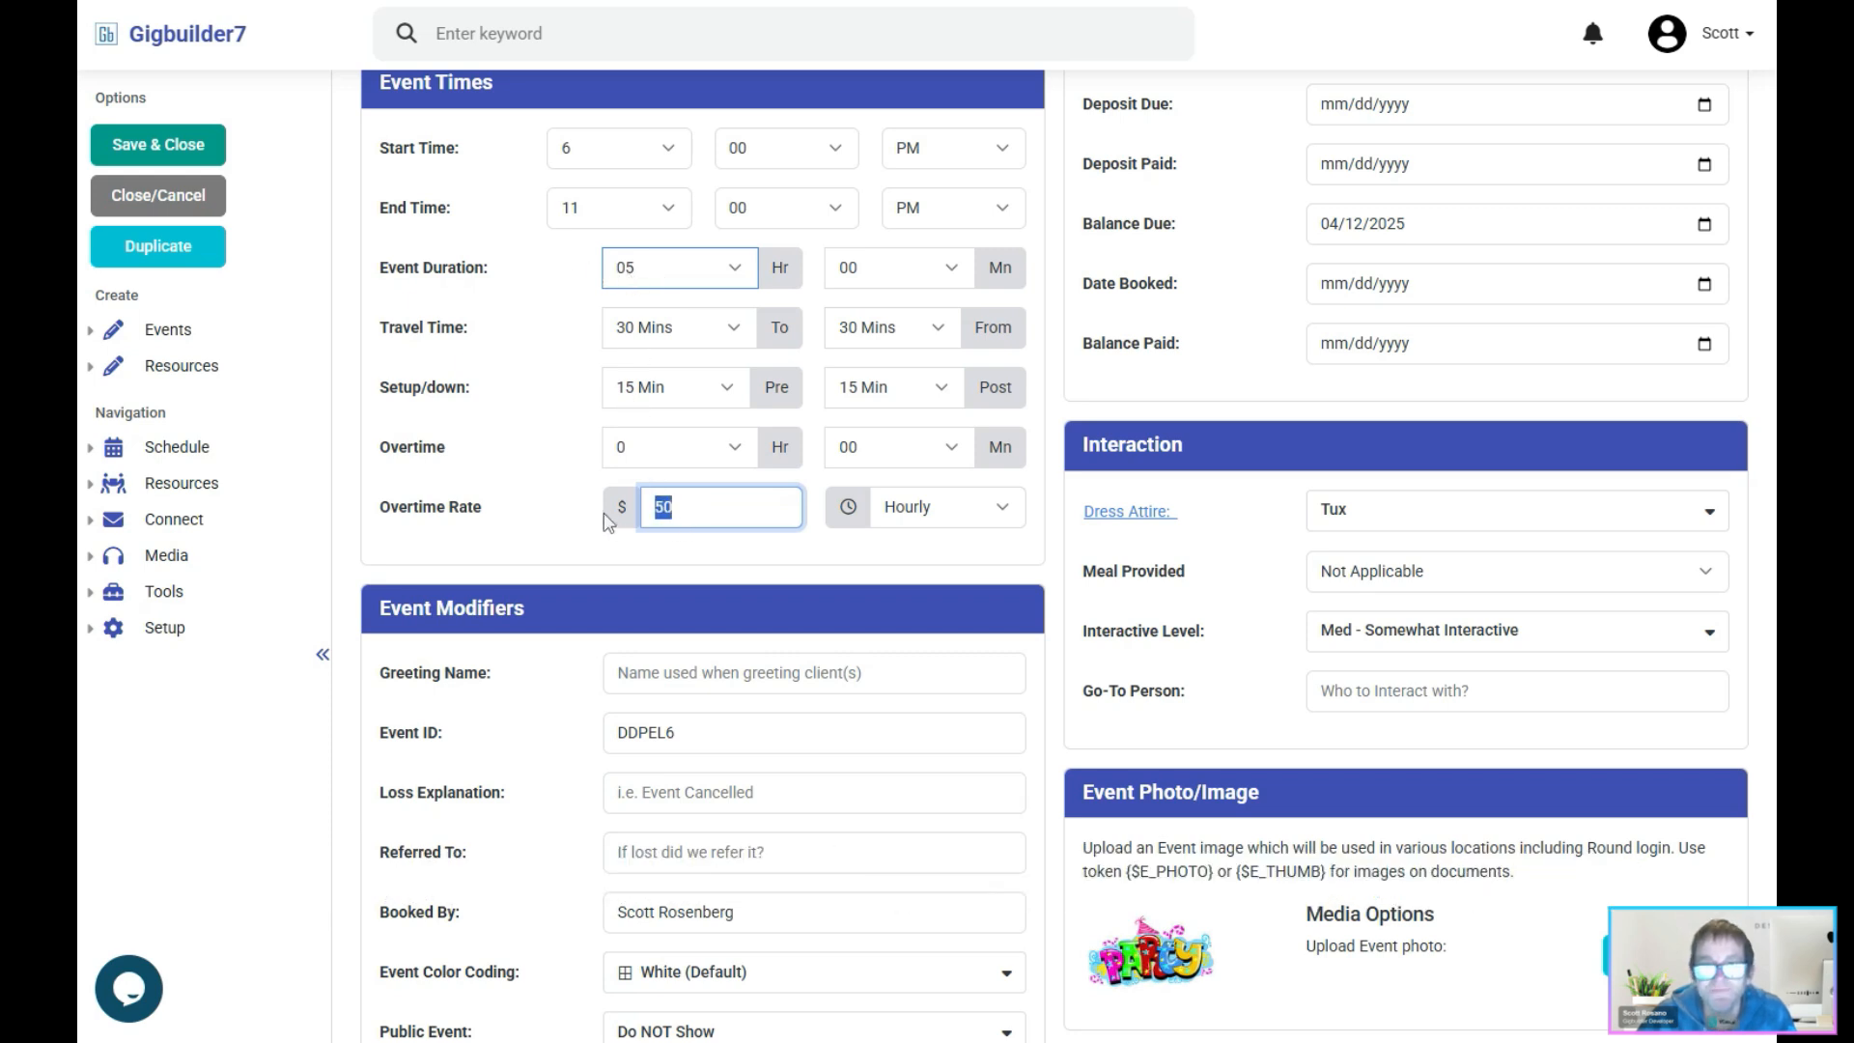
pyautogui.scroll(-4, 567, 545)
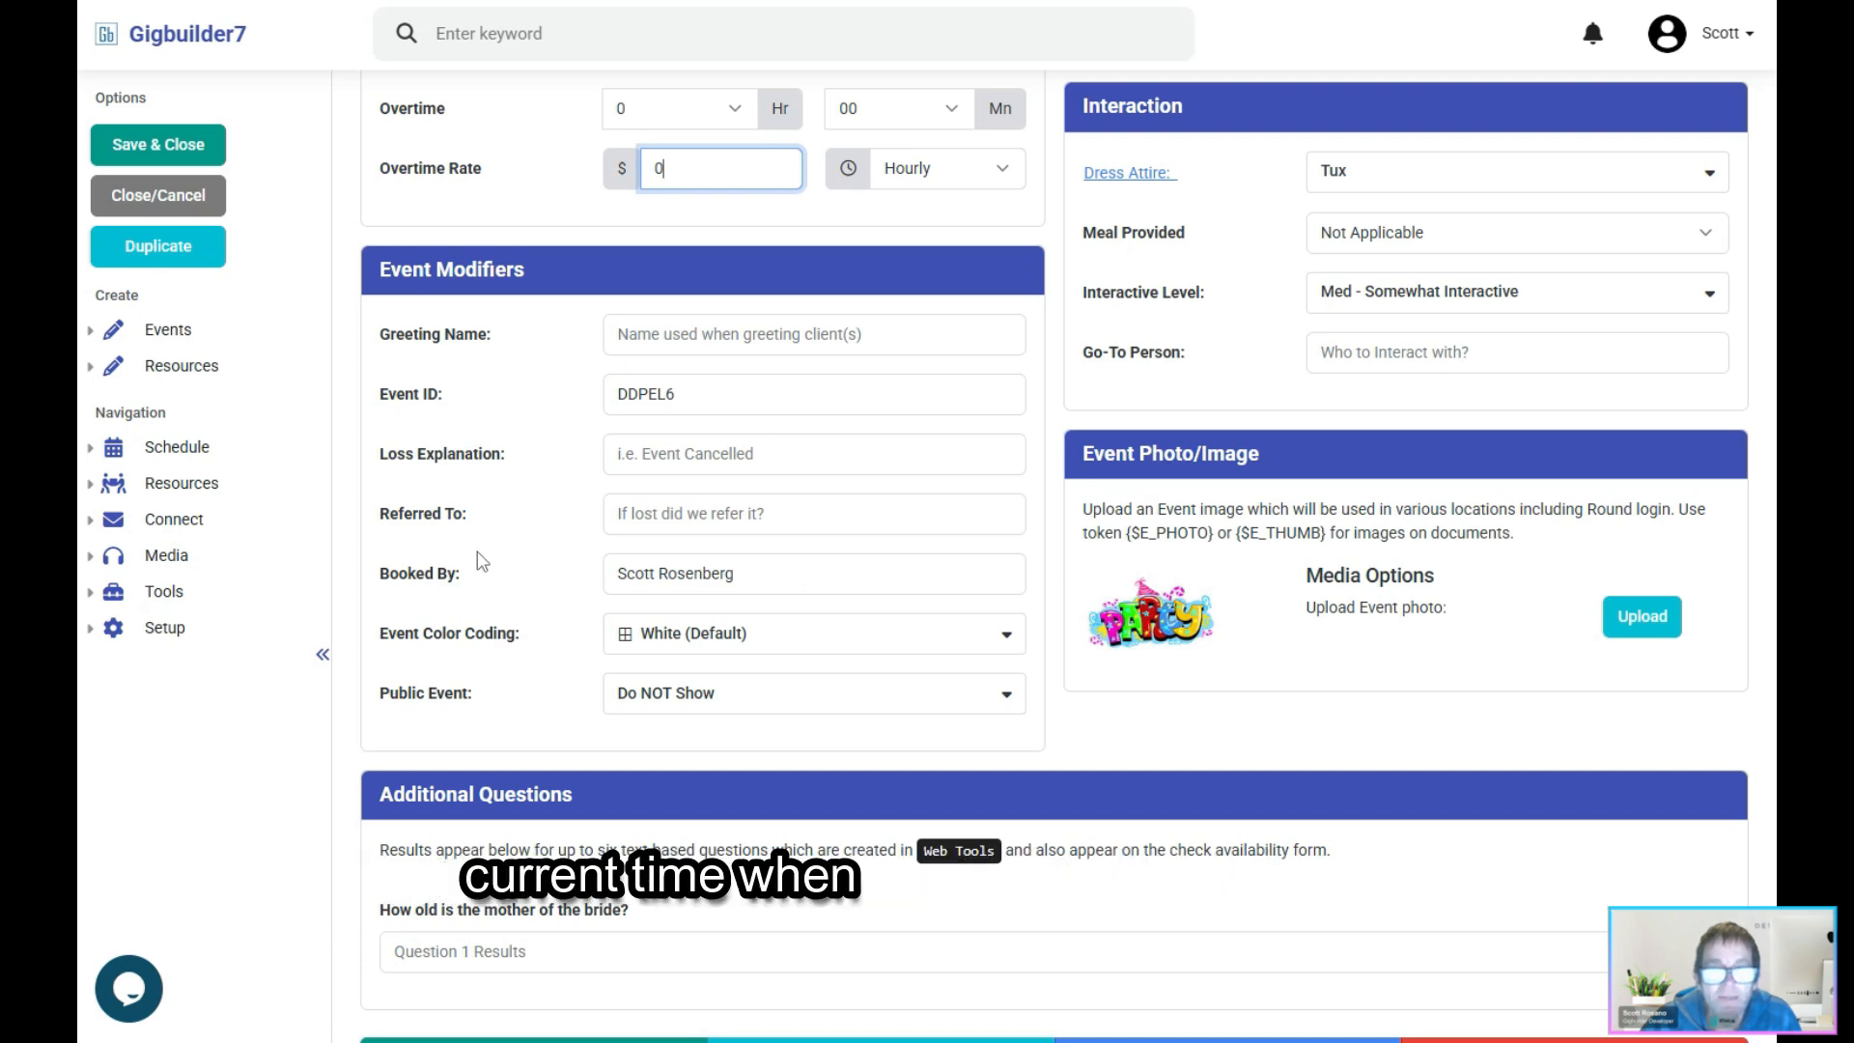
# Step: Look through the event color coding options, keeping White (Default)
pyautogui.click(722, 633)
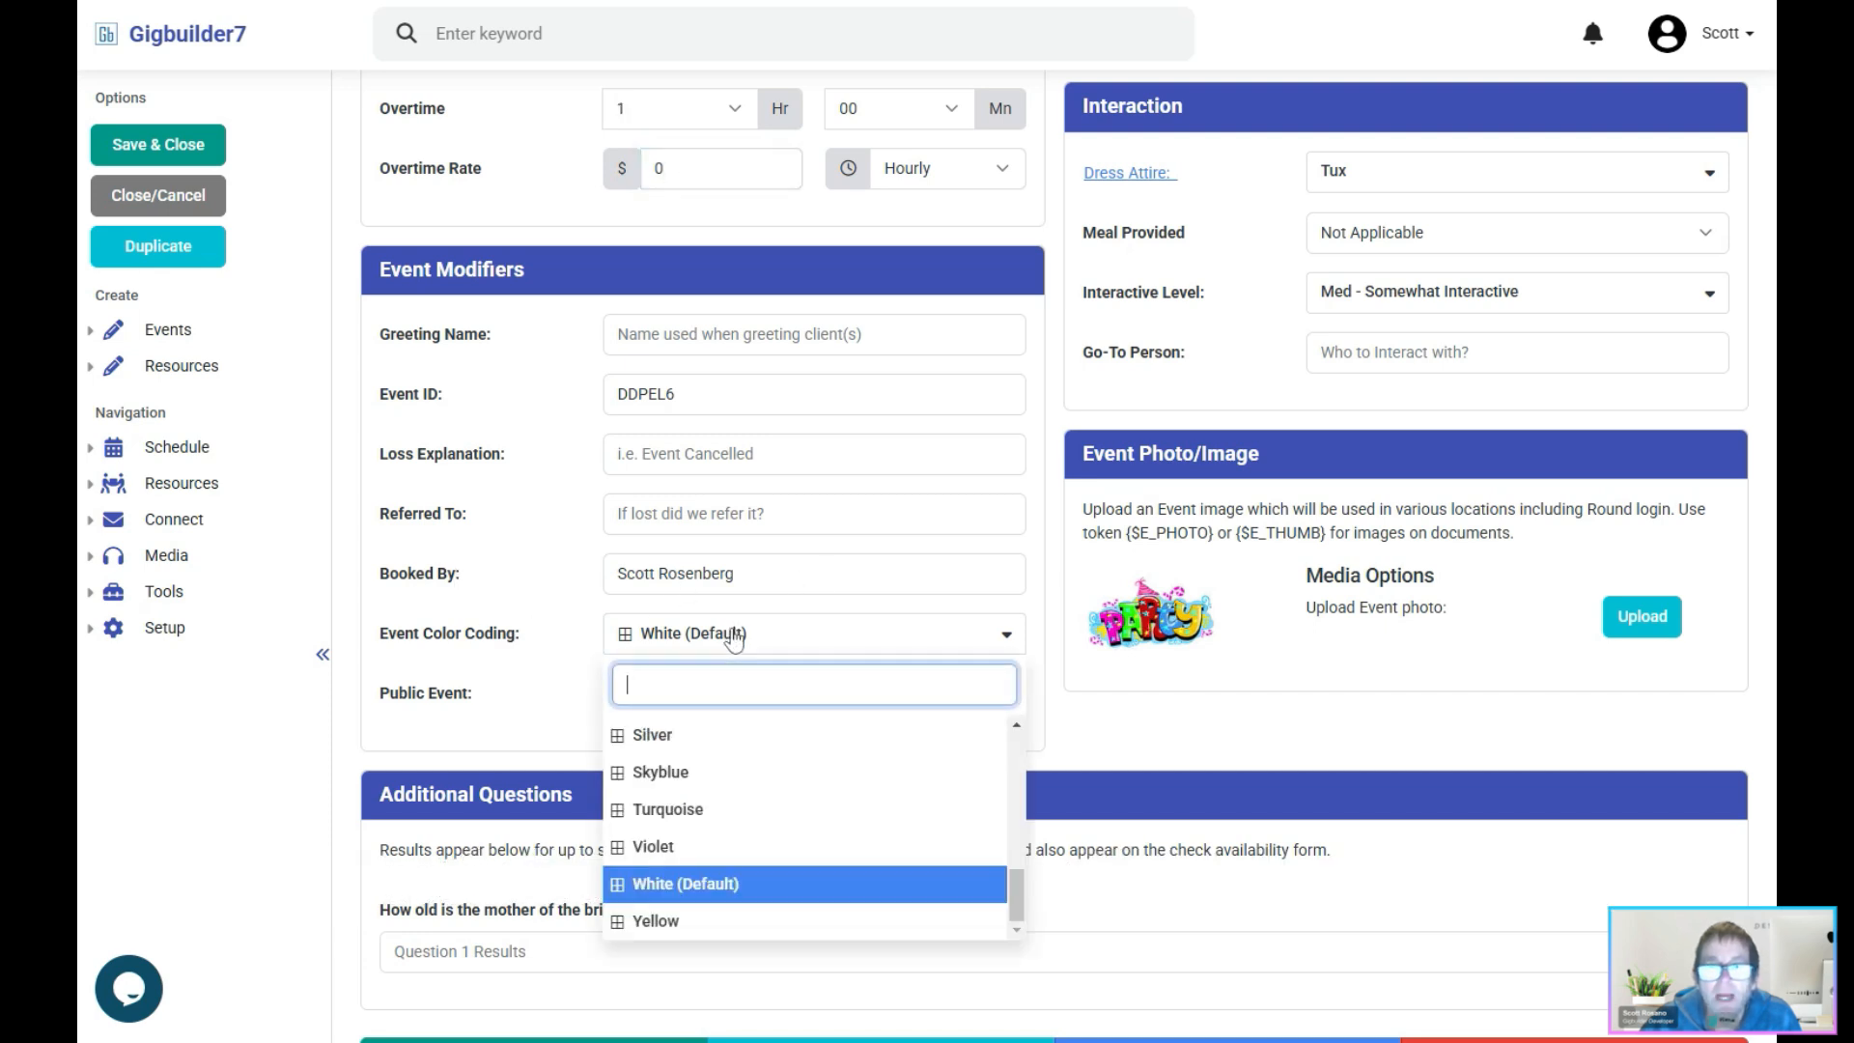
pyautogui.scroll(-1, 731, 790)
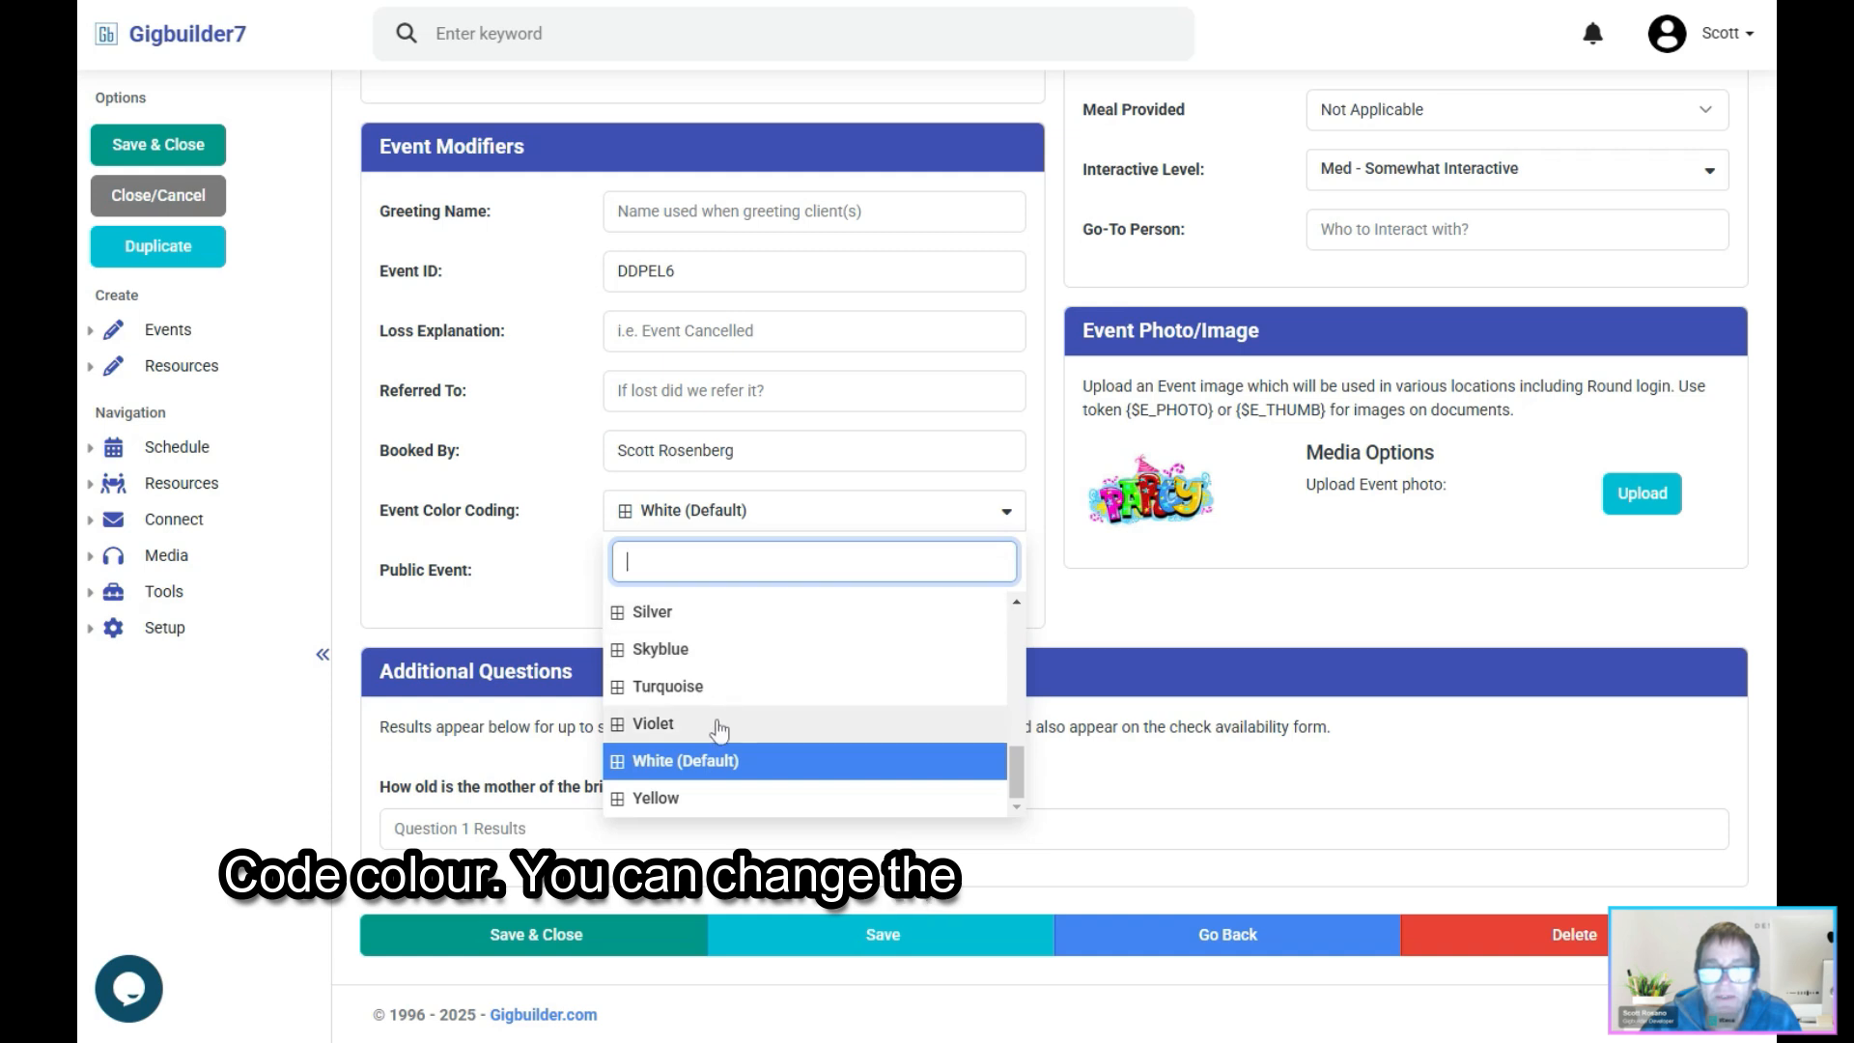
pyautogui.scroll(5, 714, 720)
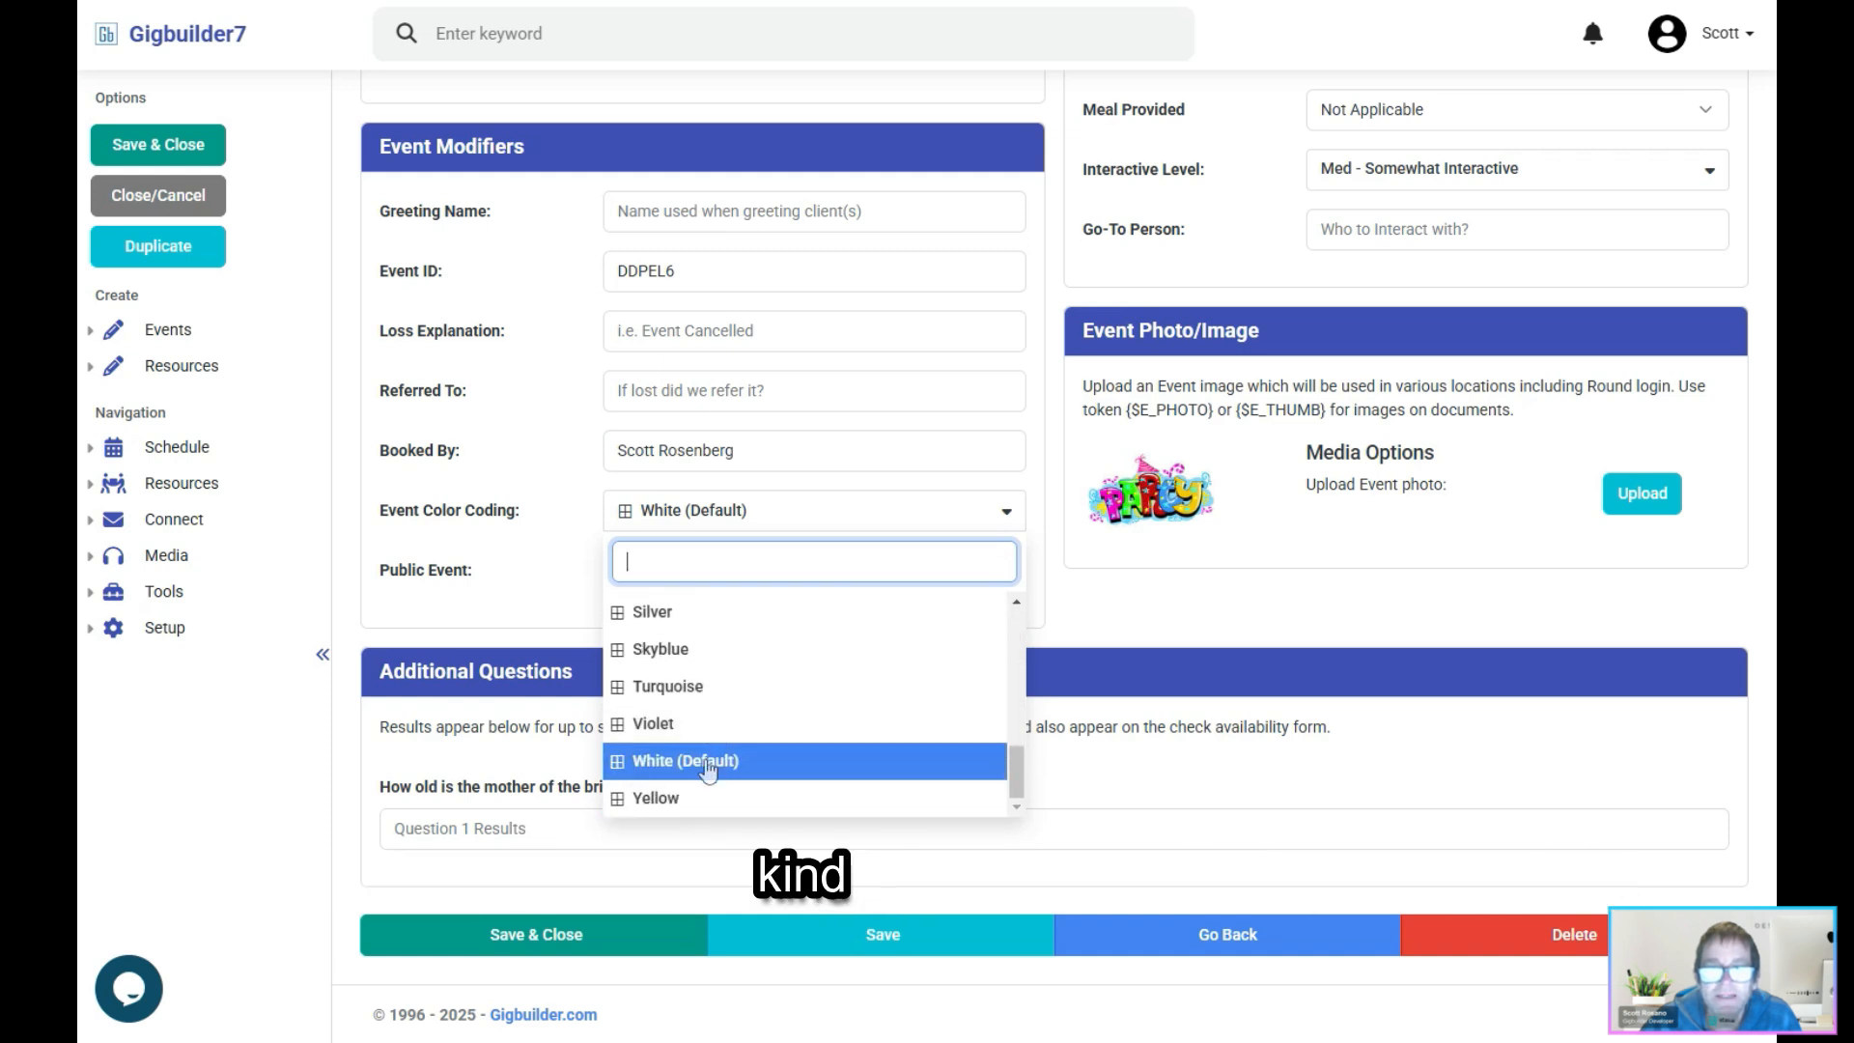
pyautogui.click(705, 760)
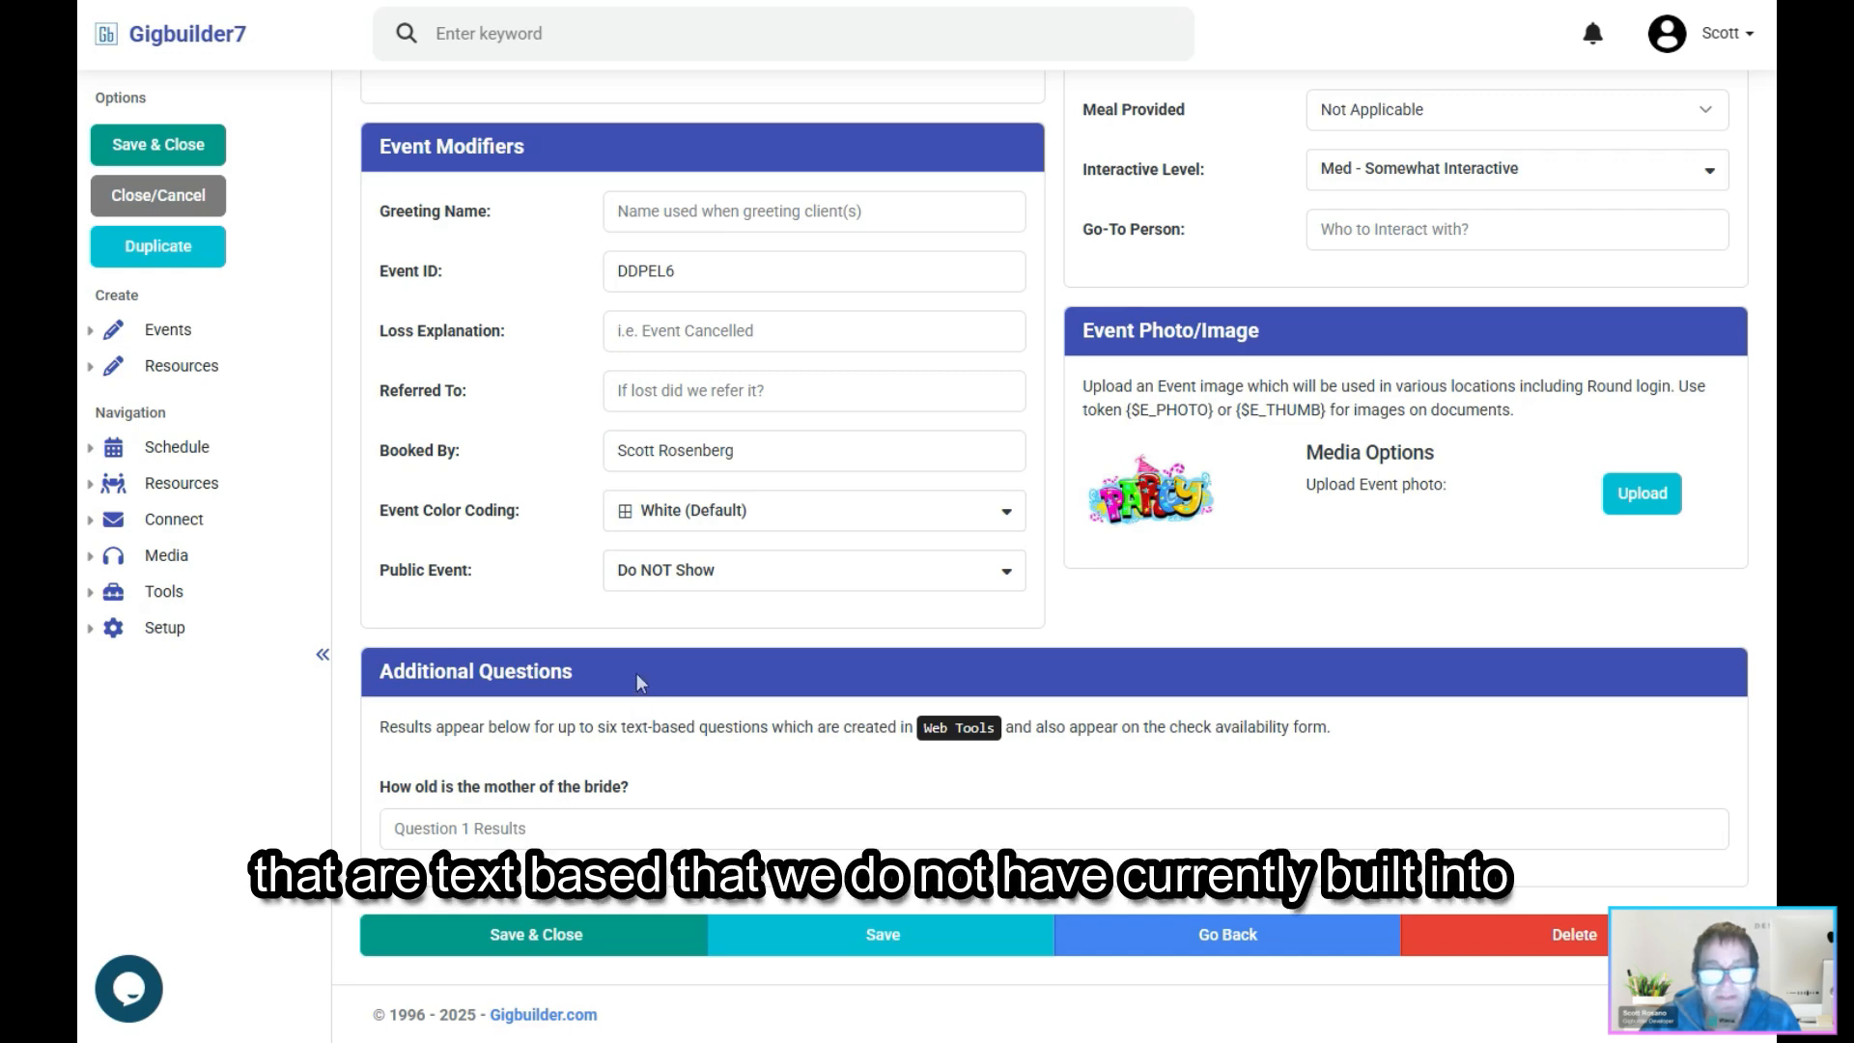
# Step: Examine the date checklist from the created date to the balance paid date, including the Deposit Paid field
pyautogui.scroll(4, 822, 696)
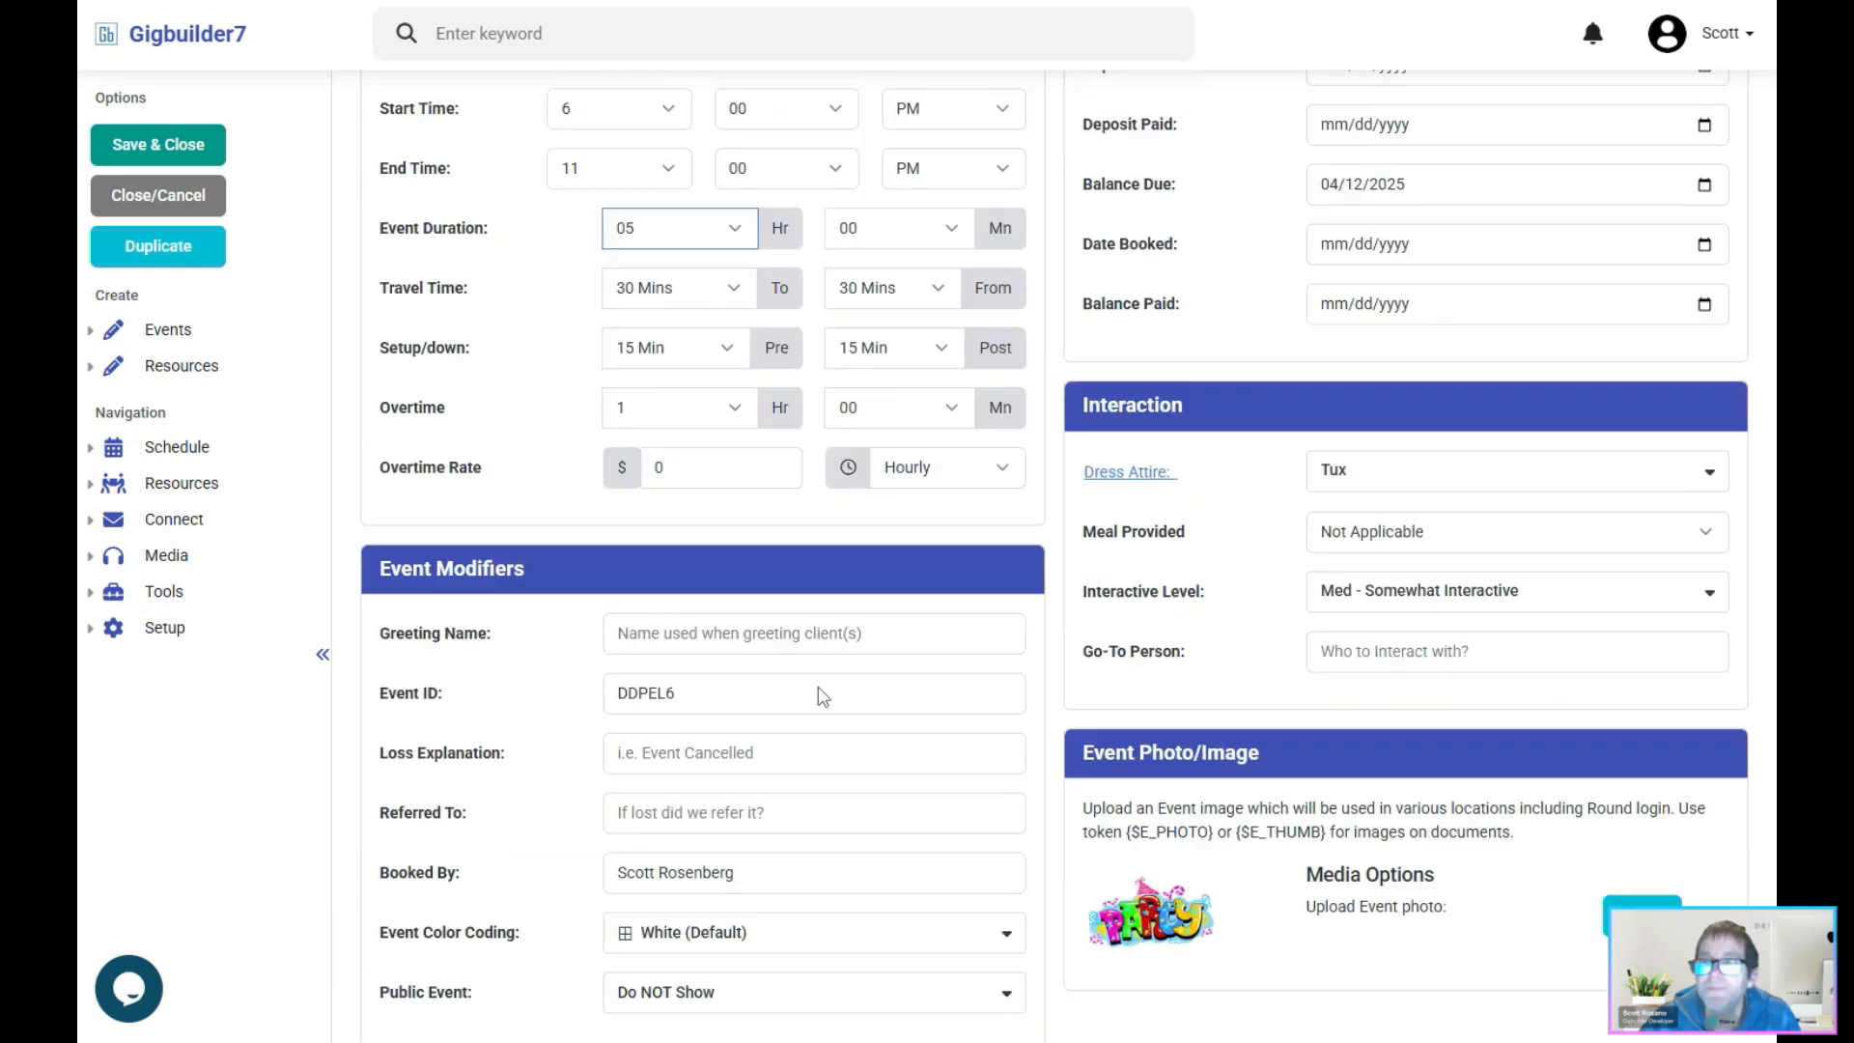
pyautogui.scroll(6, 822, 696)
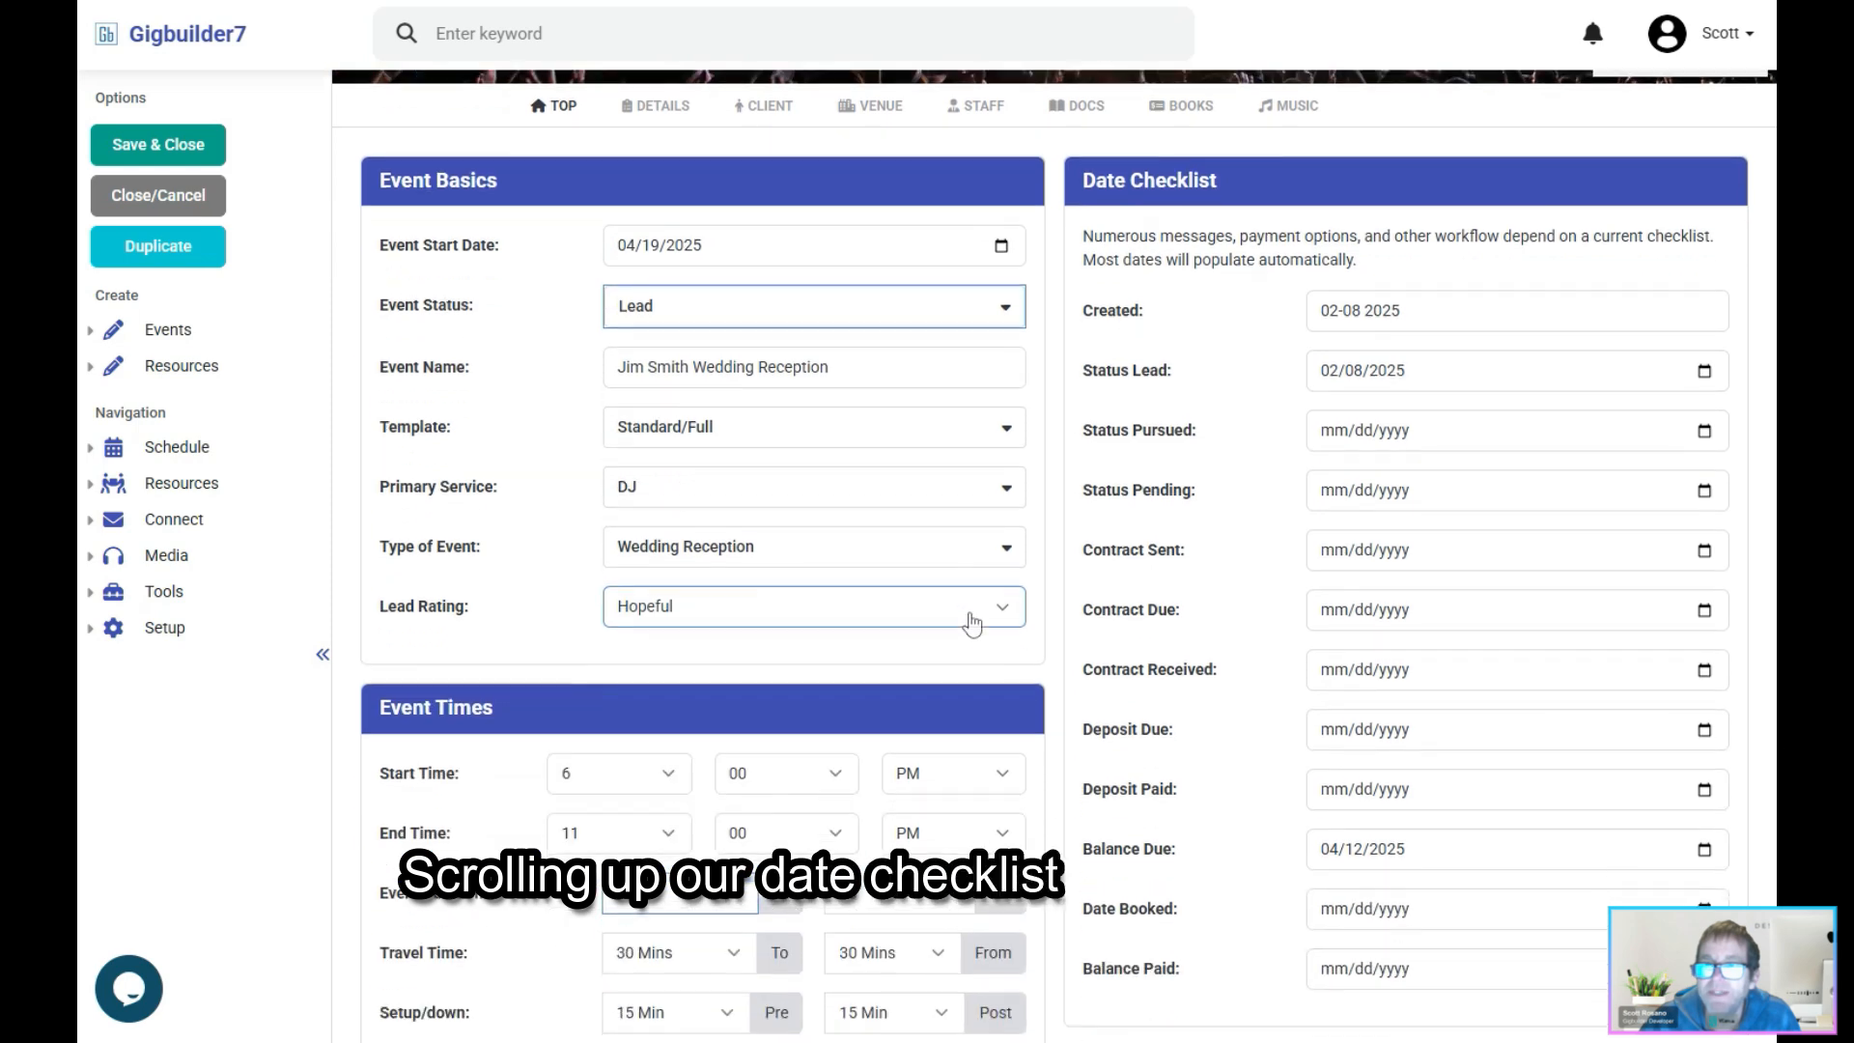
pyautogui.scroll(-1, 971, 621)
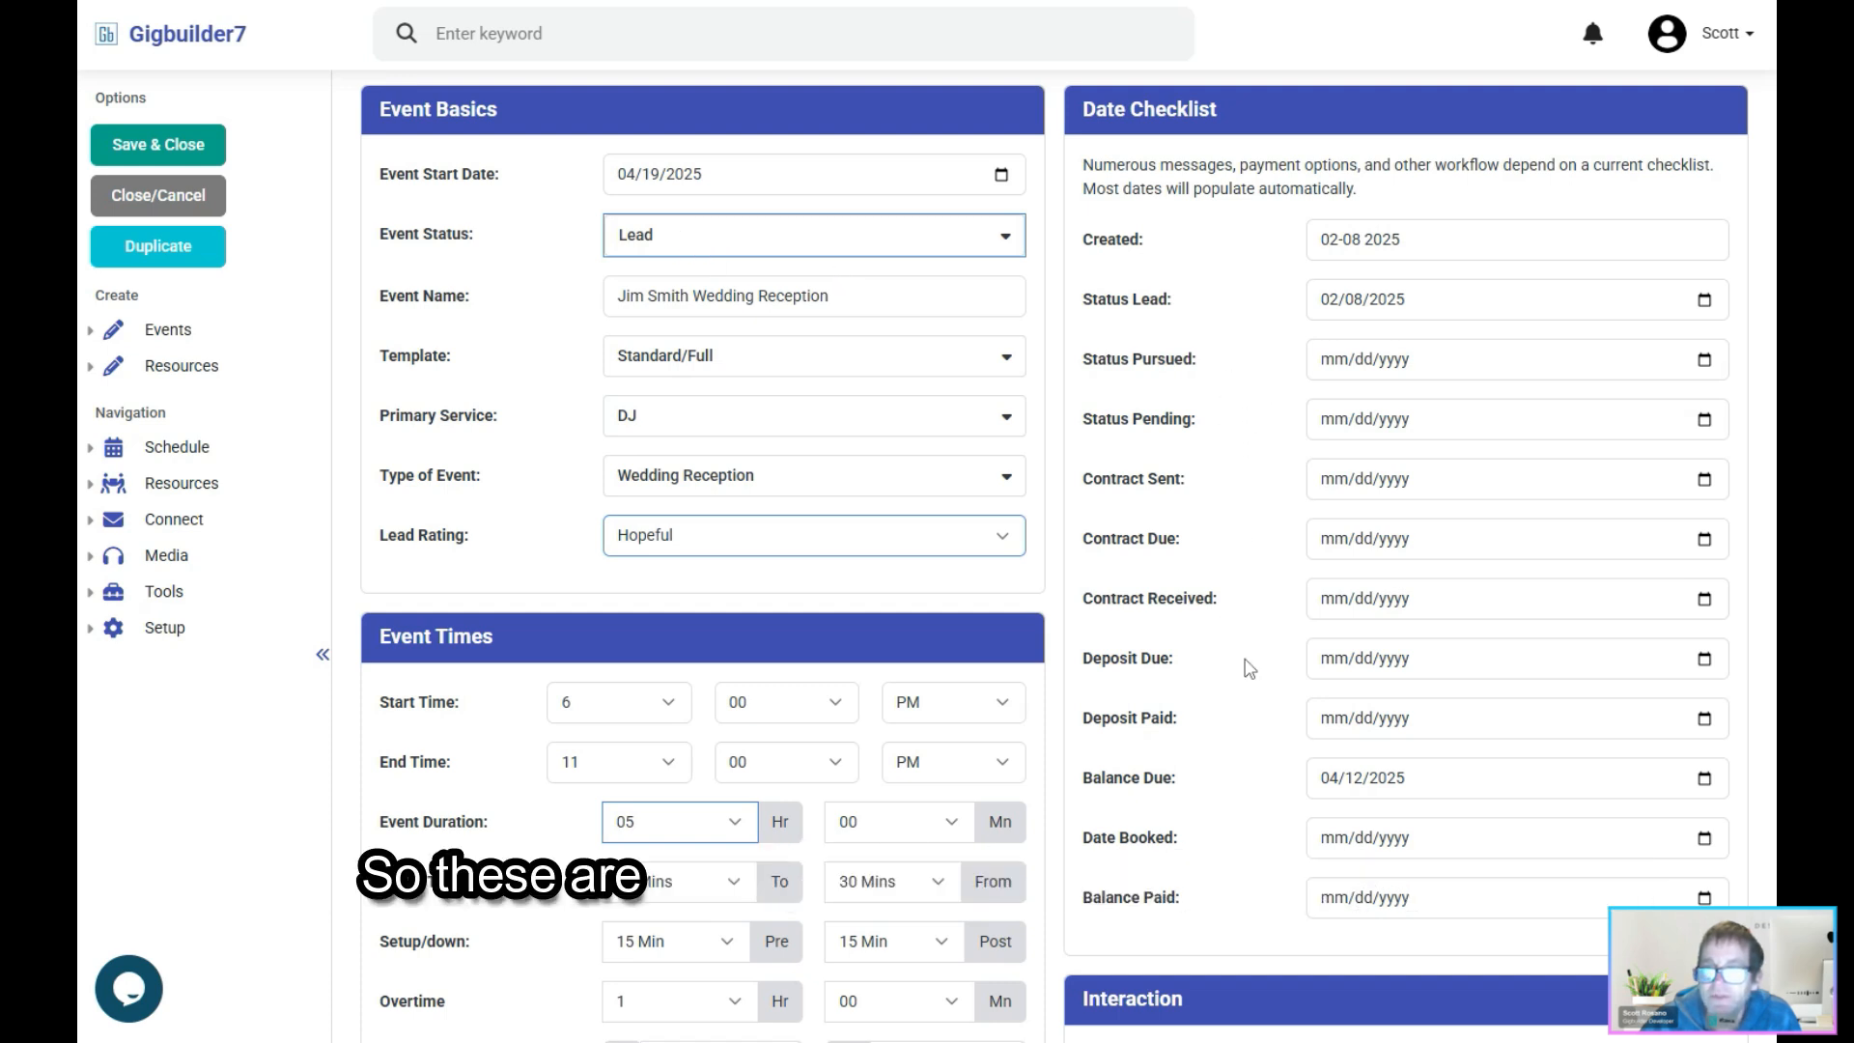
pyautogui.scroll(-1, 1197, 641)
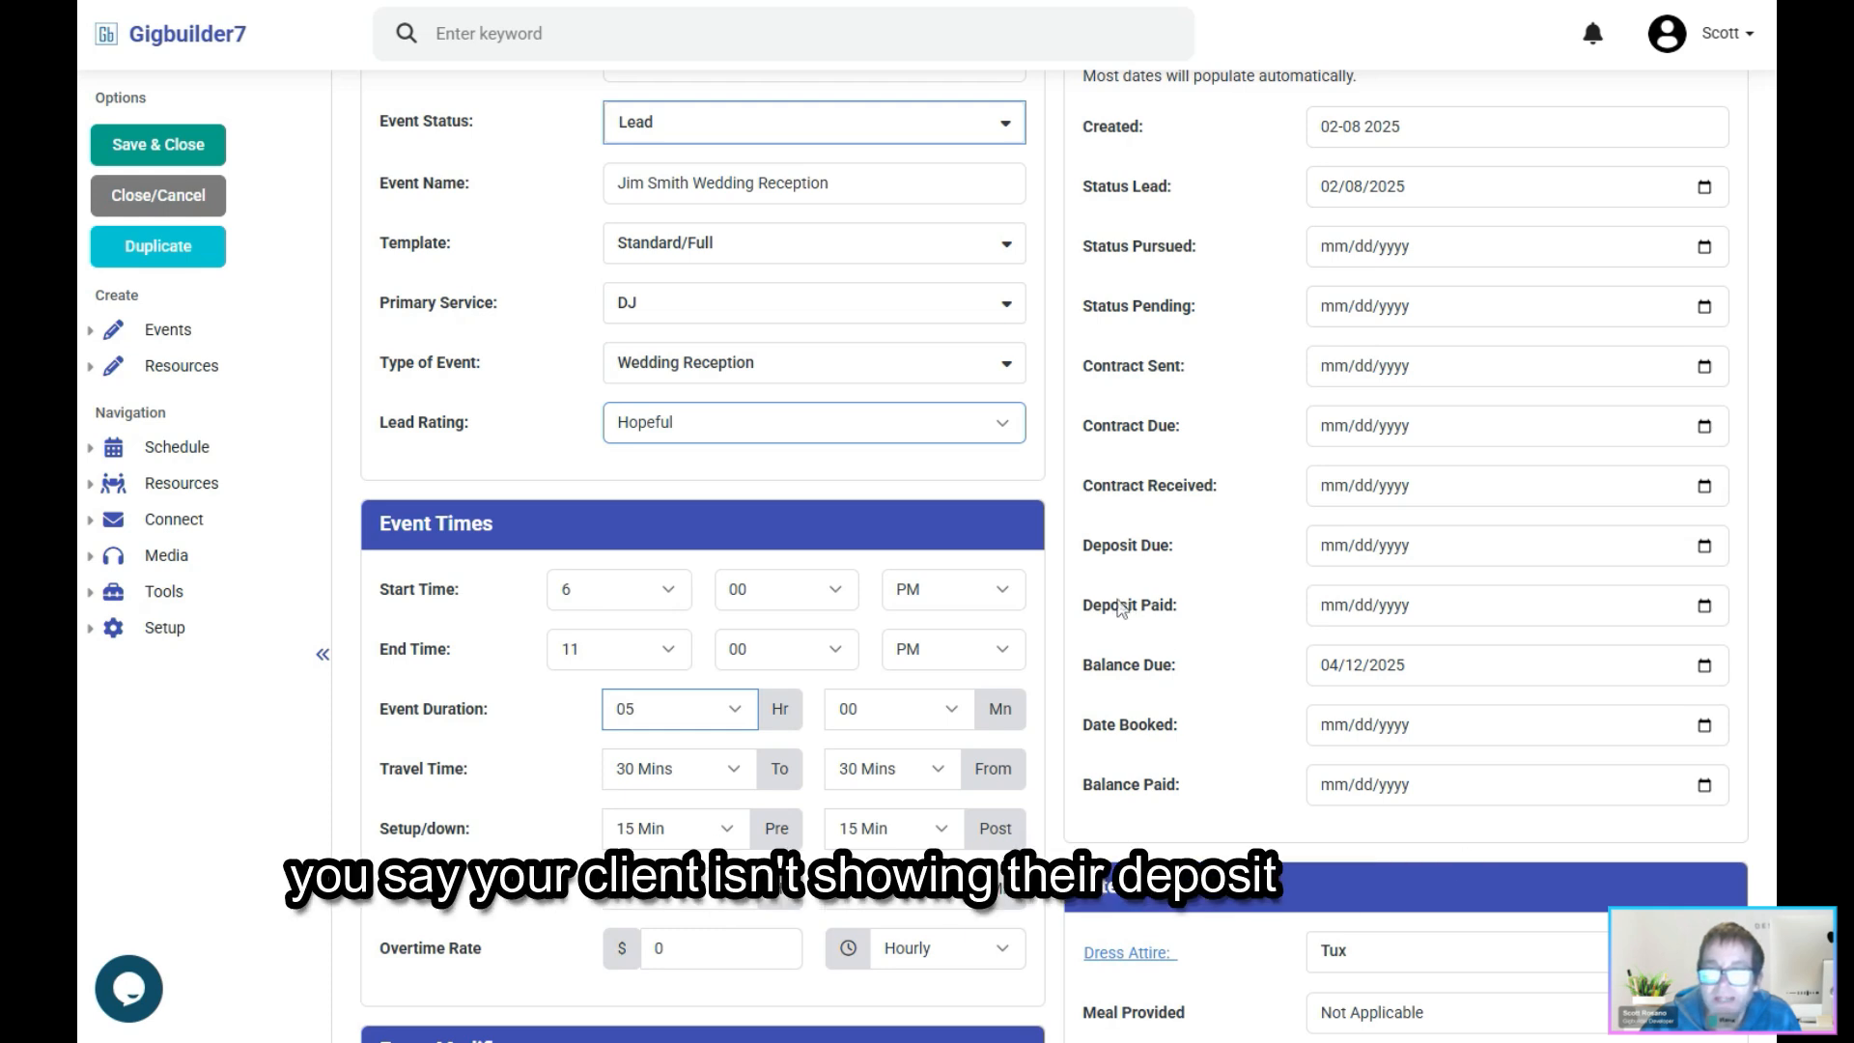
pyautogui.click(1475, 615)
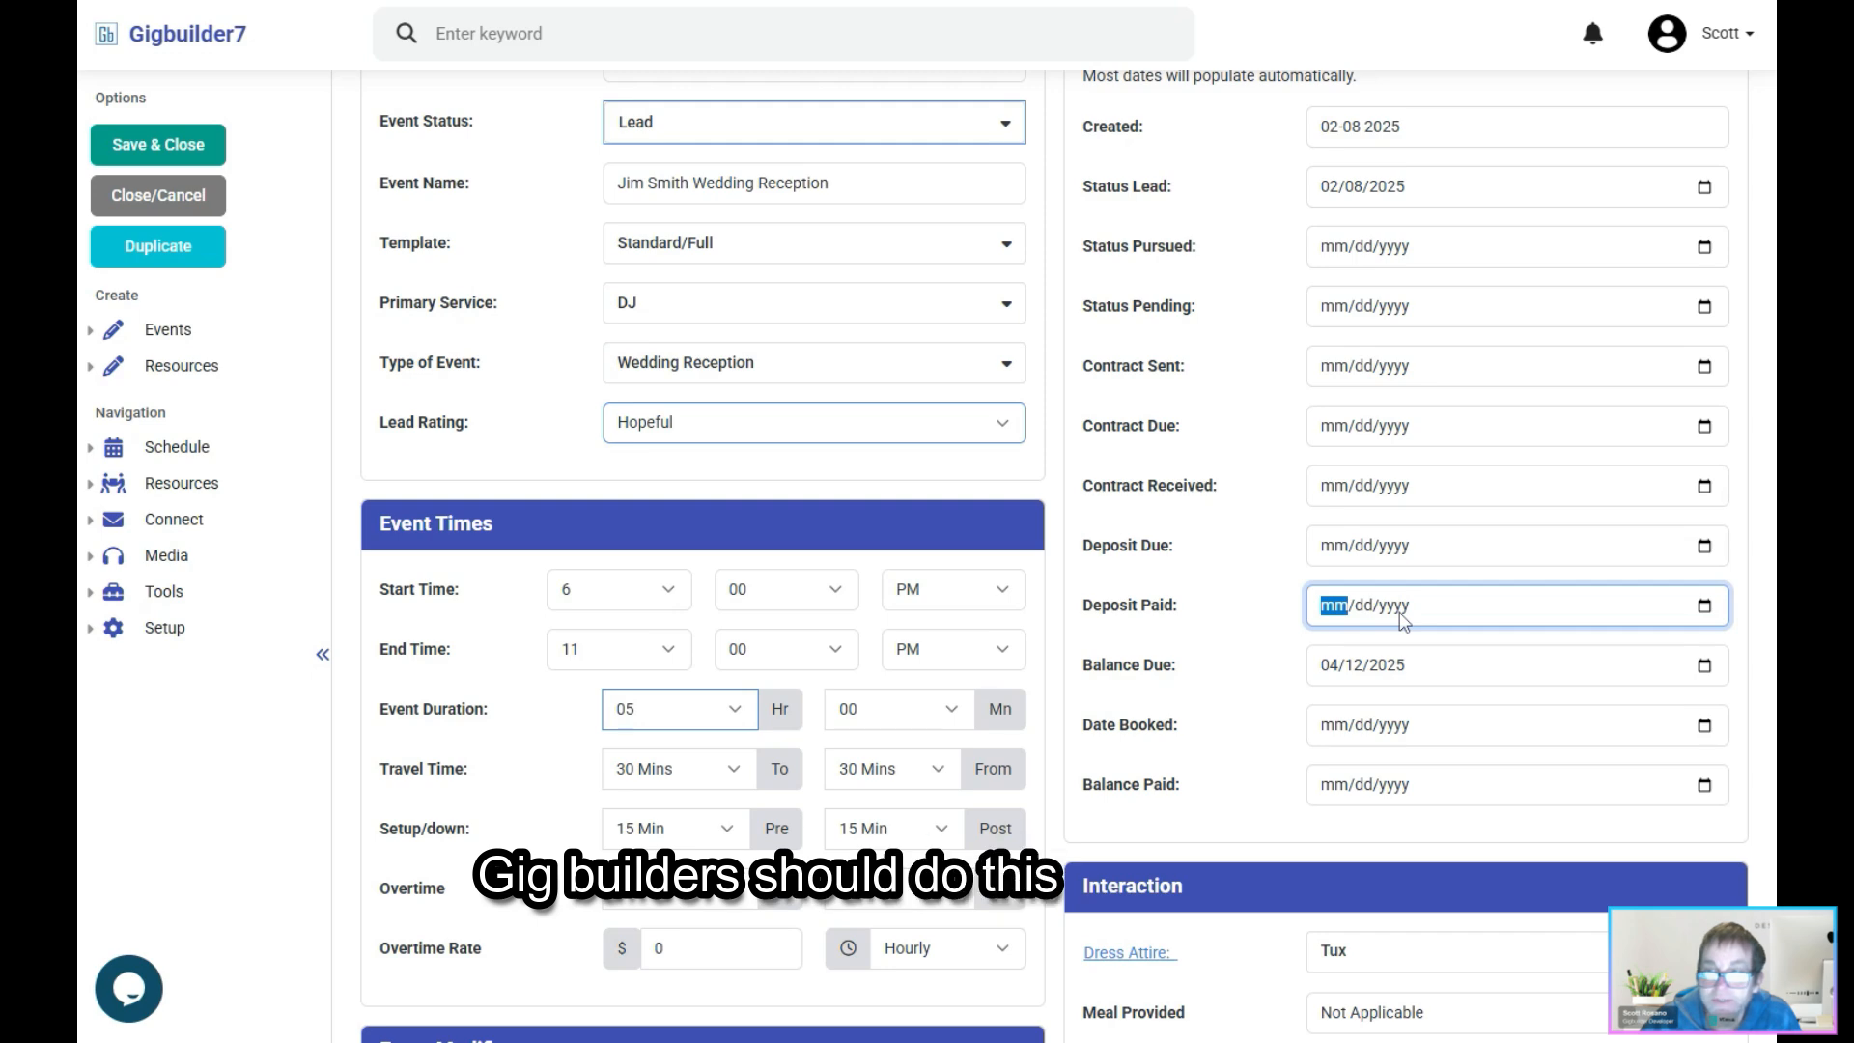
pyautogui.scroll(2, 1226, 408)
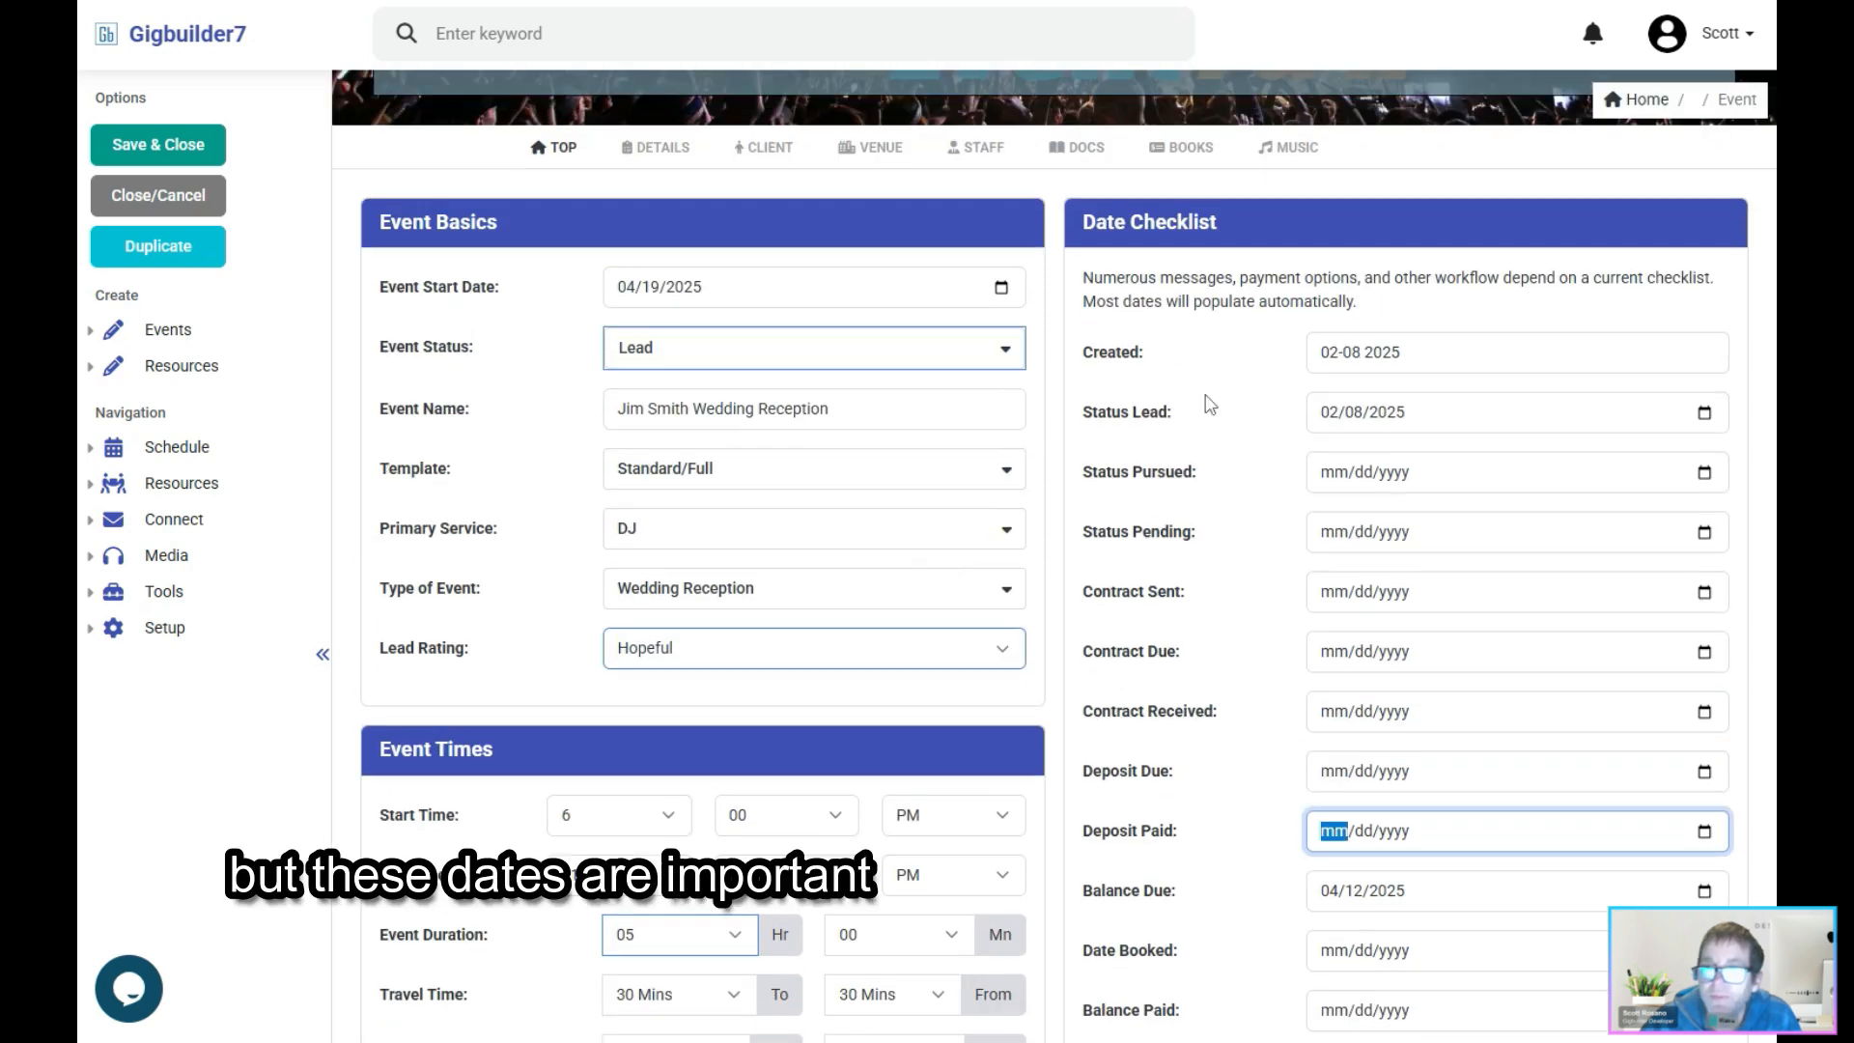
pyautogui.scroll(-2, 1210, 406)
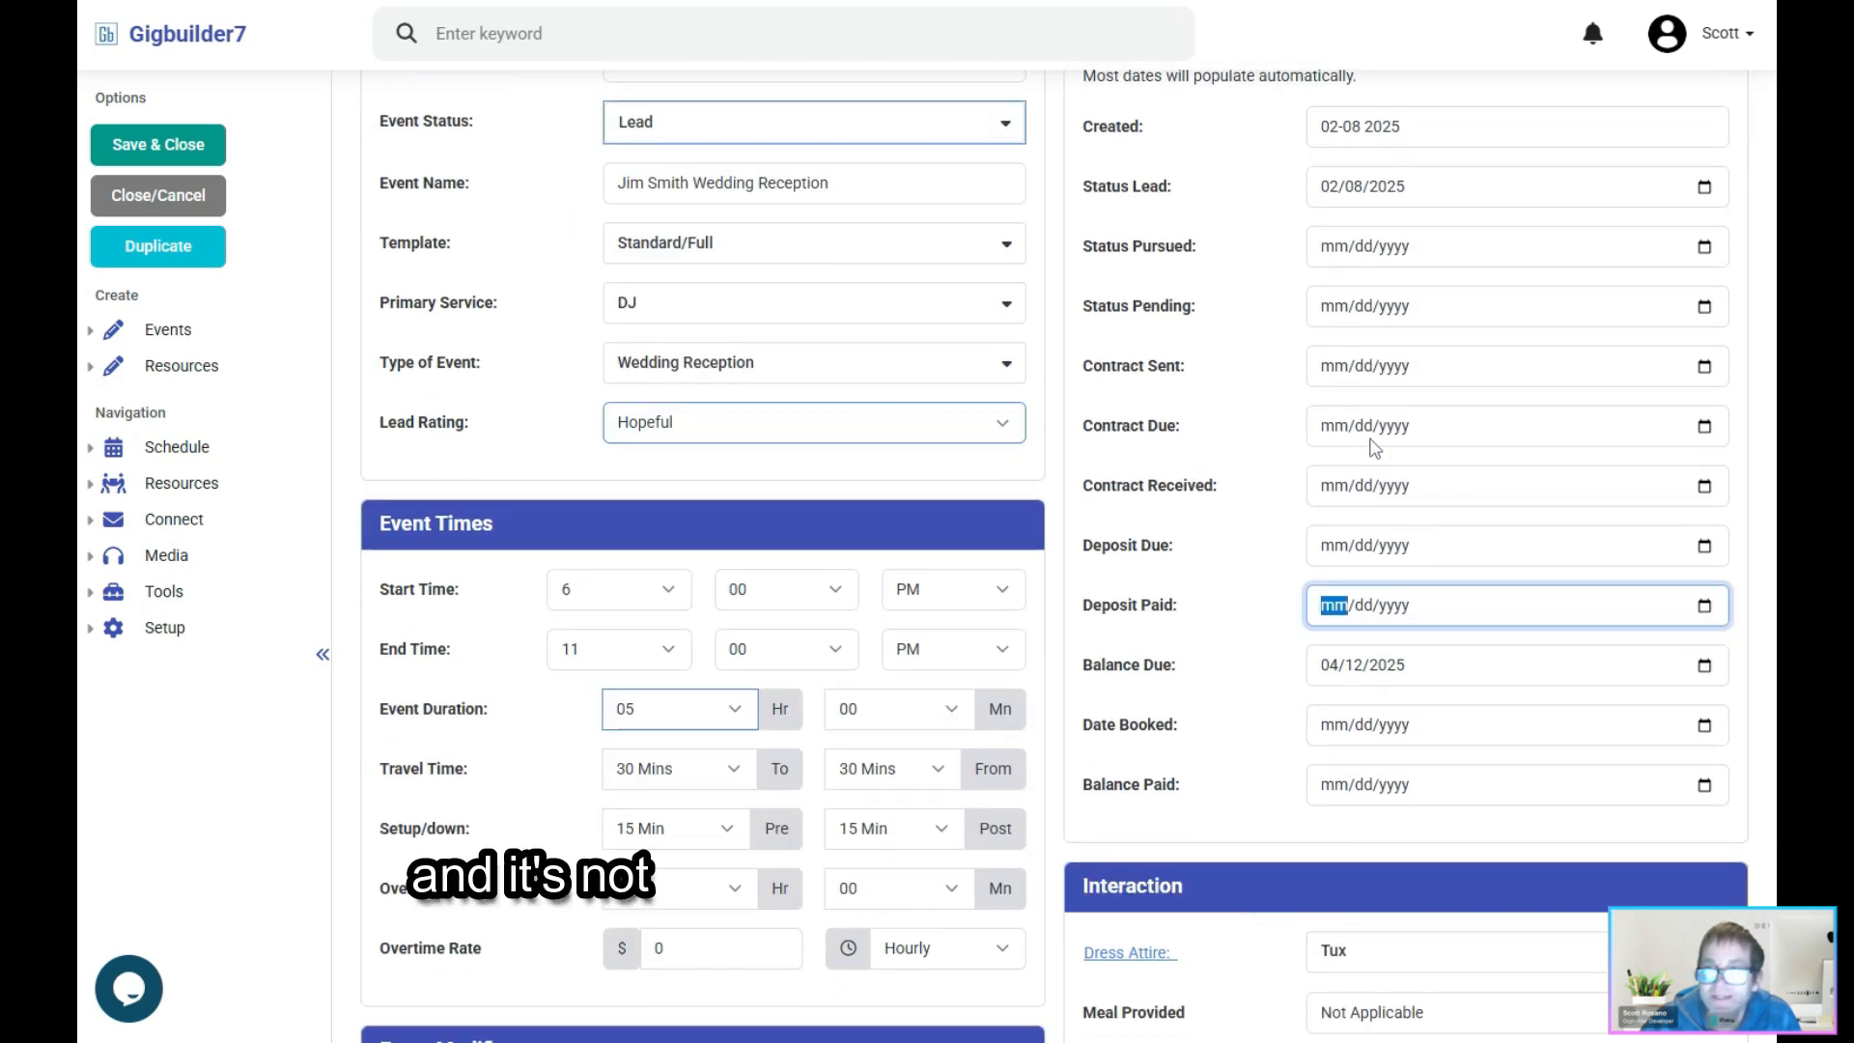
# Step: Look through the Meal Provided options in the Interaction section, keeping Not Applicable
pyautogui.scroll(-5, 1258, 564)
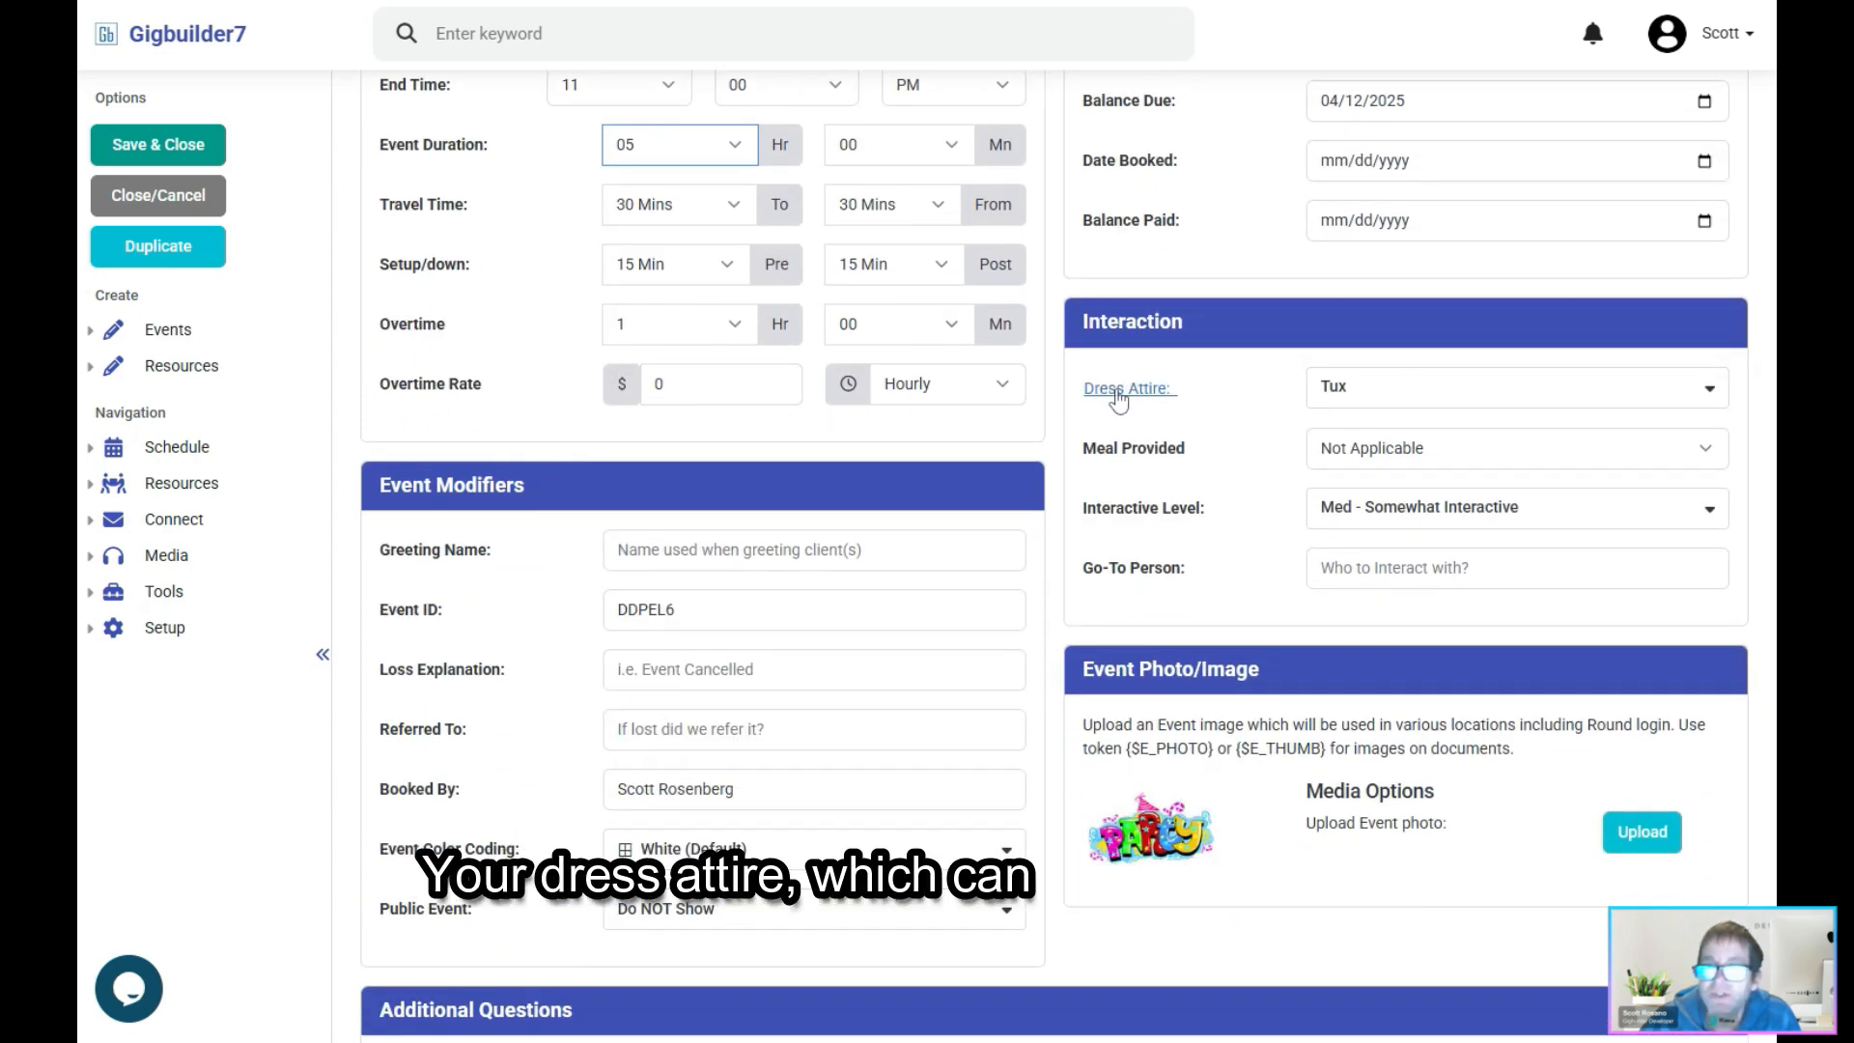
pyautogui.click(1376, 452)
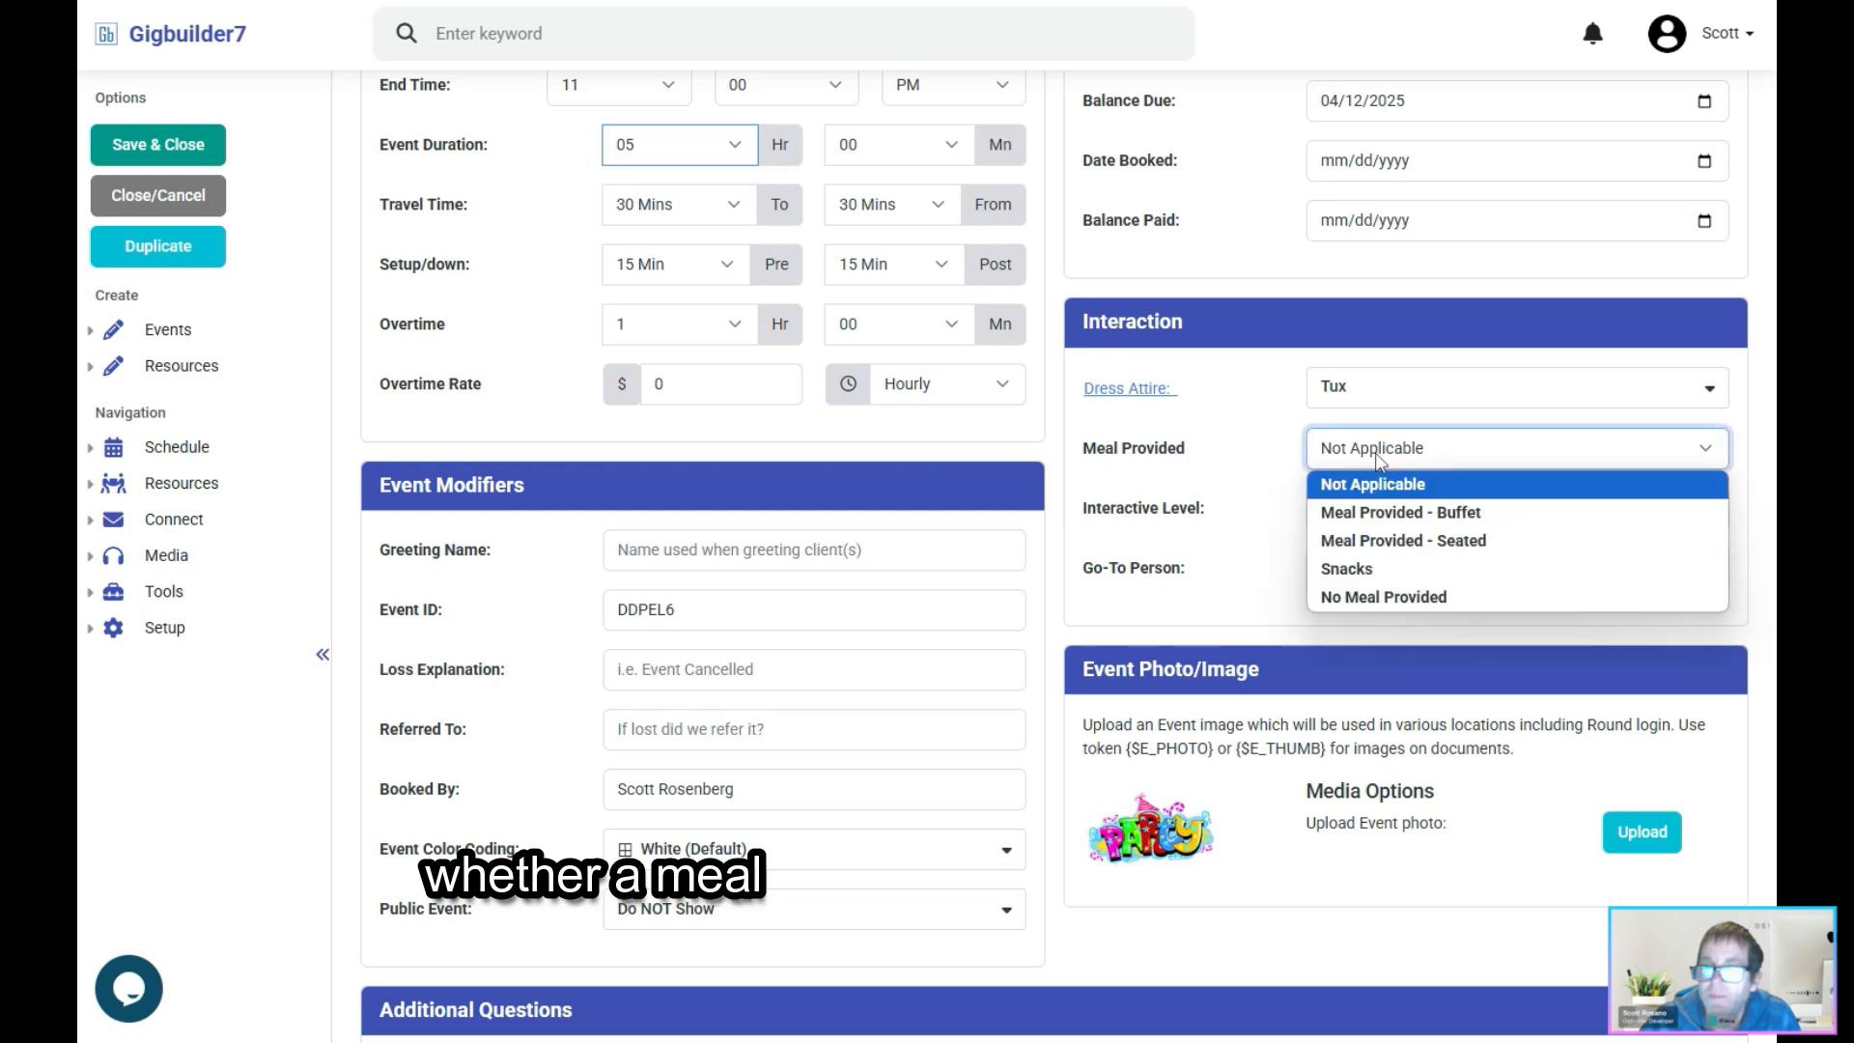
pyautogui.click(1362, 482)
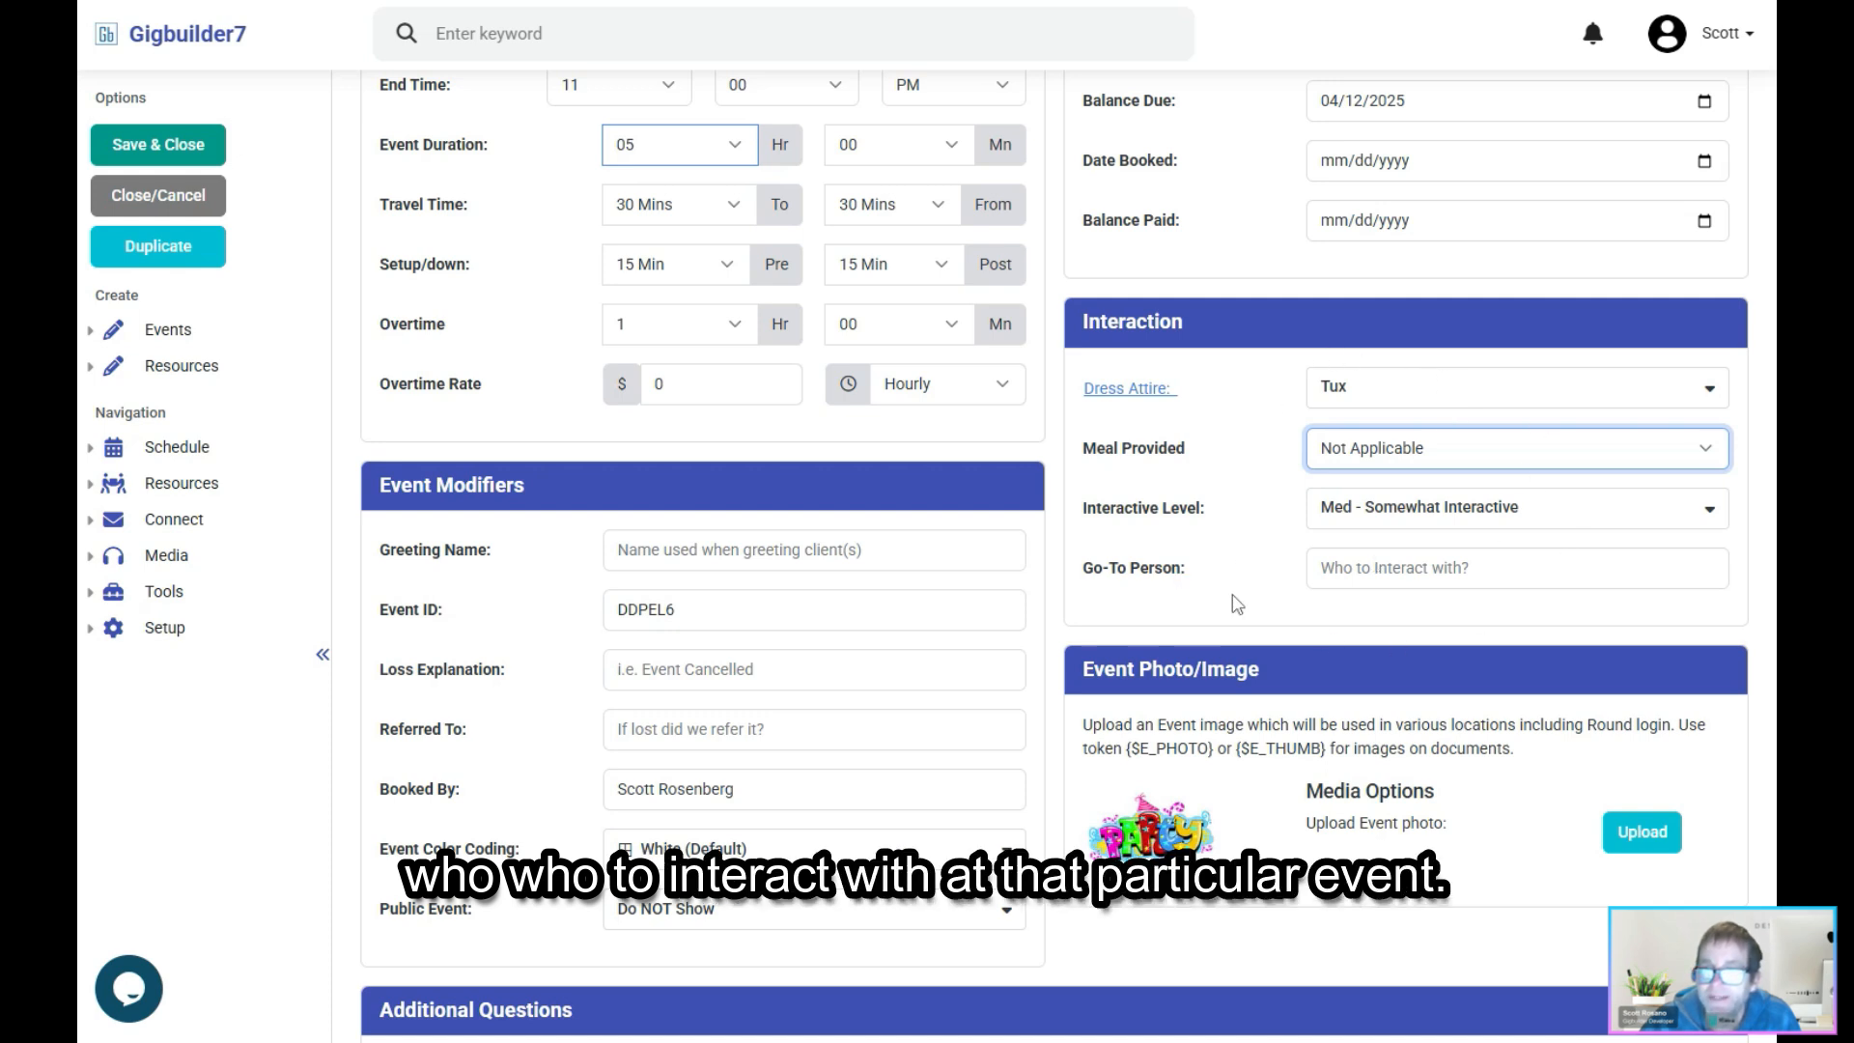
# Step: View the upload options for the event photo, then close them without uploading an image
pyautogui.scroll(-3, 1229, 600)
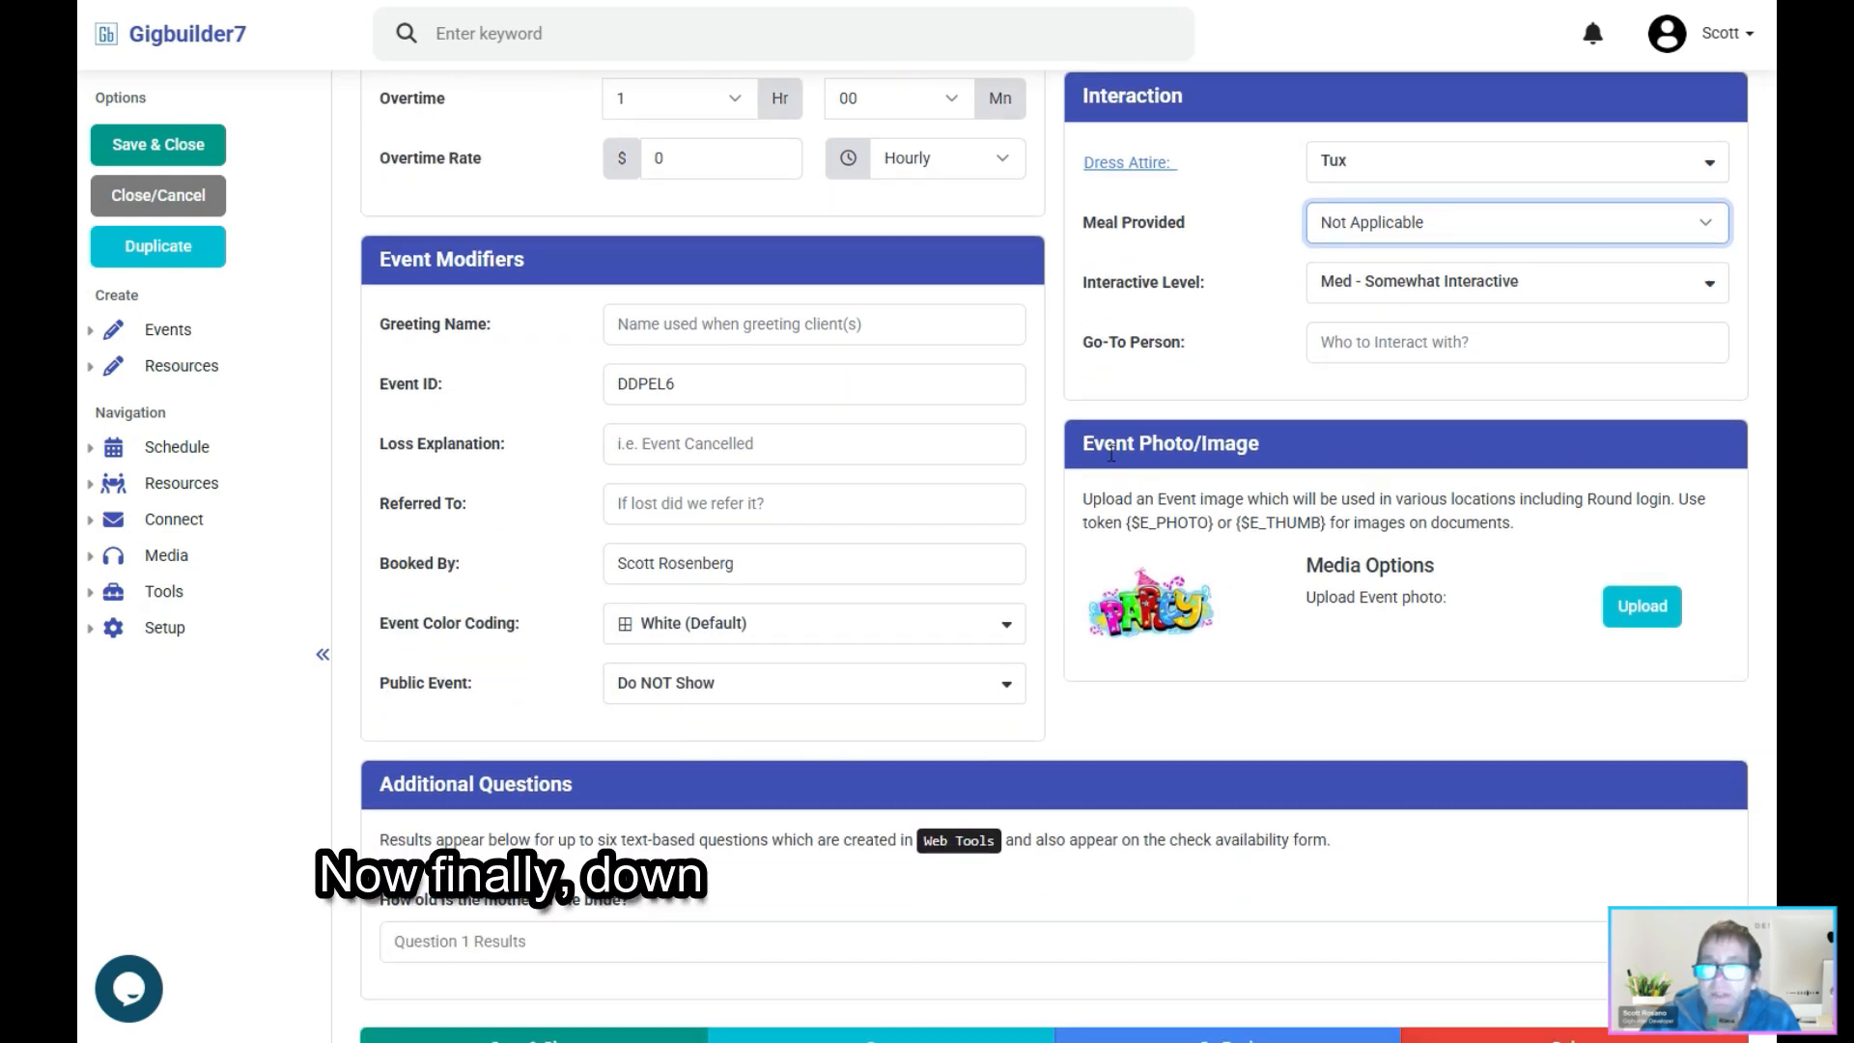
pyautogui.click(1641, 608)
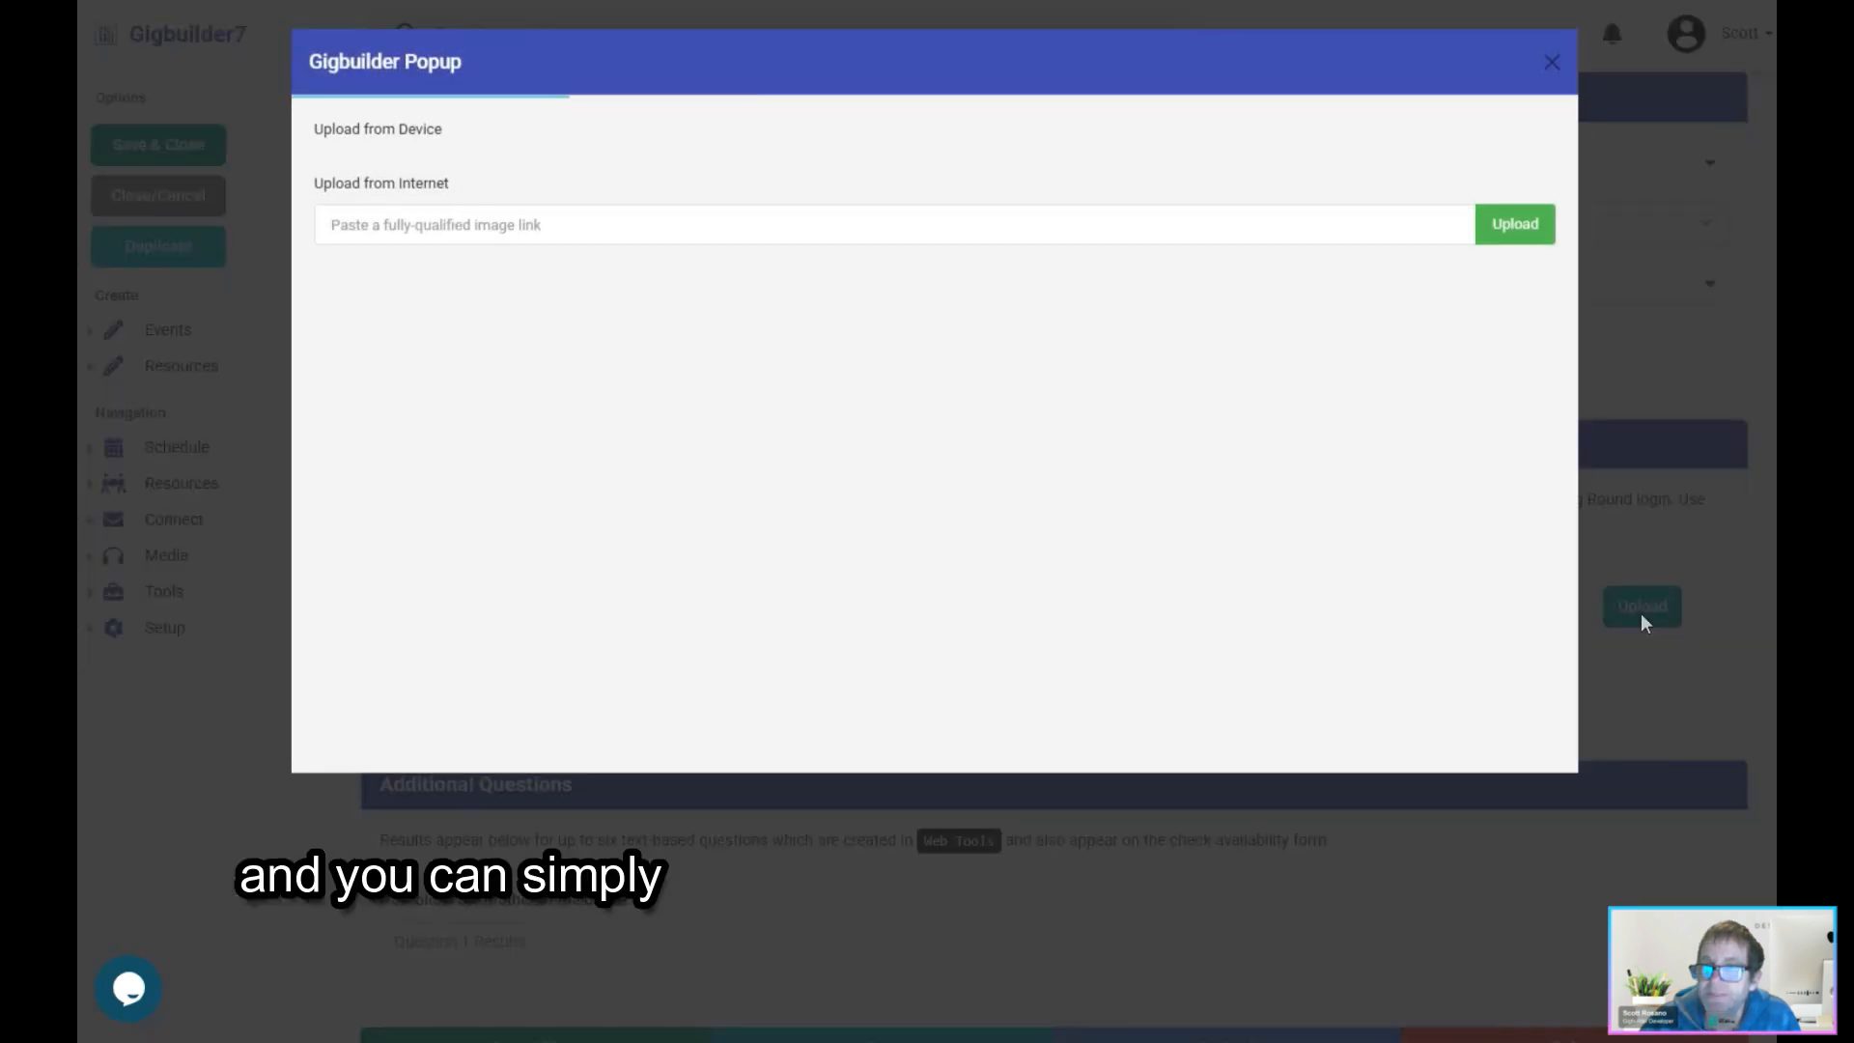
pyautogui.click(1552, 62)
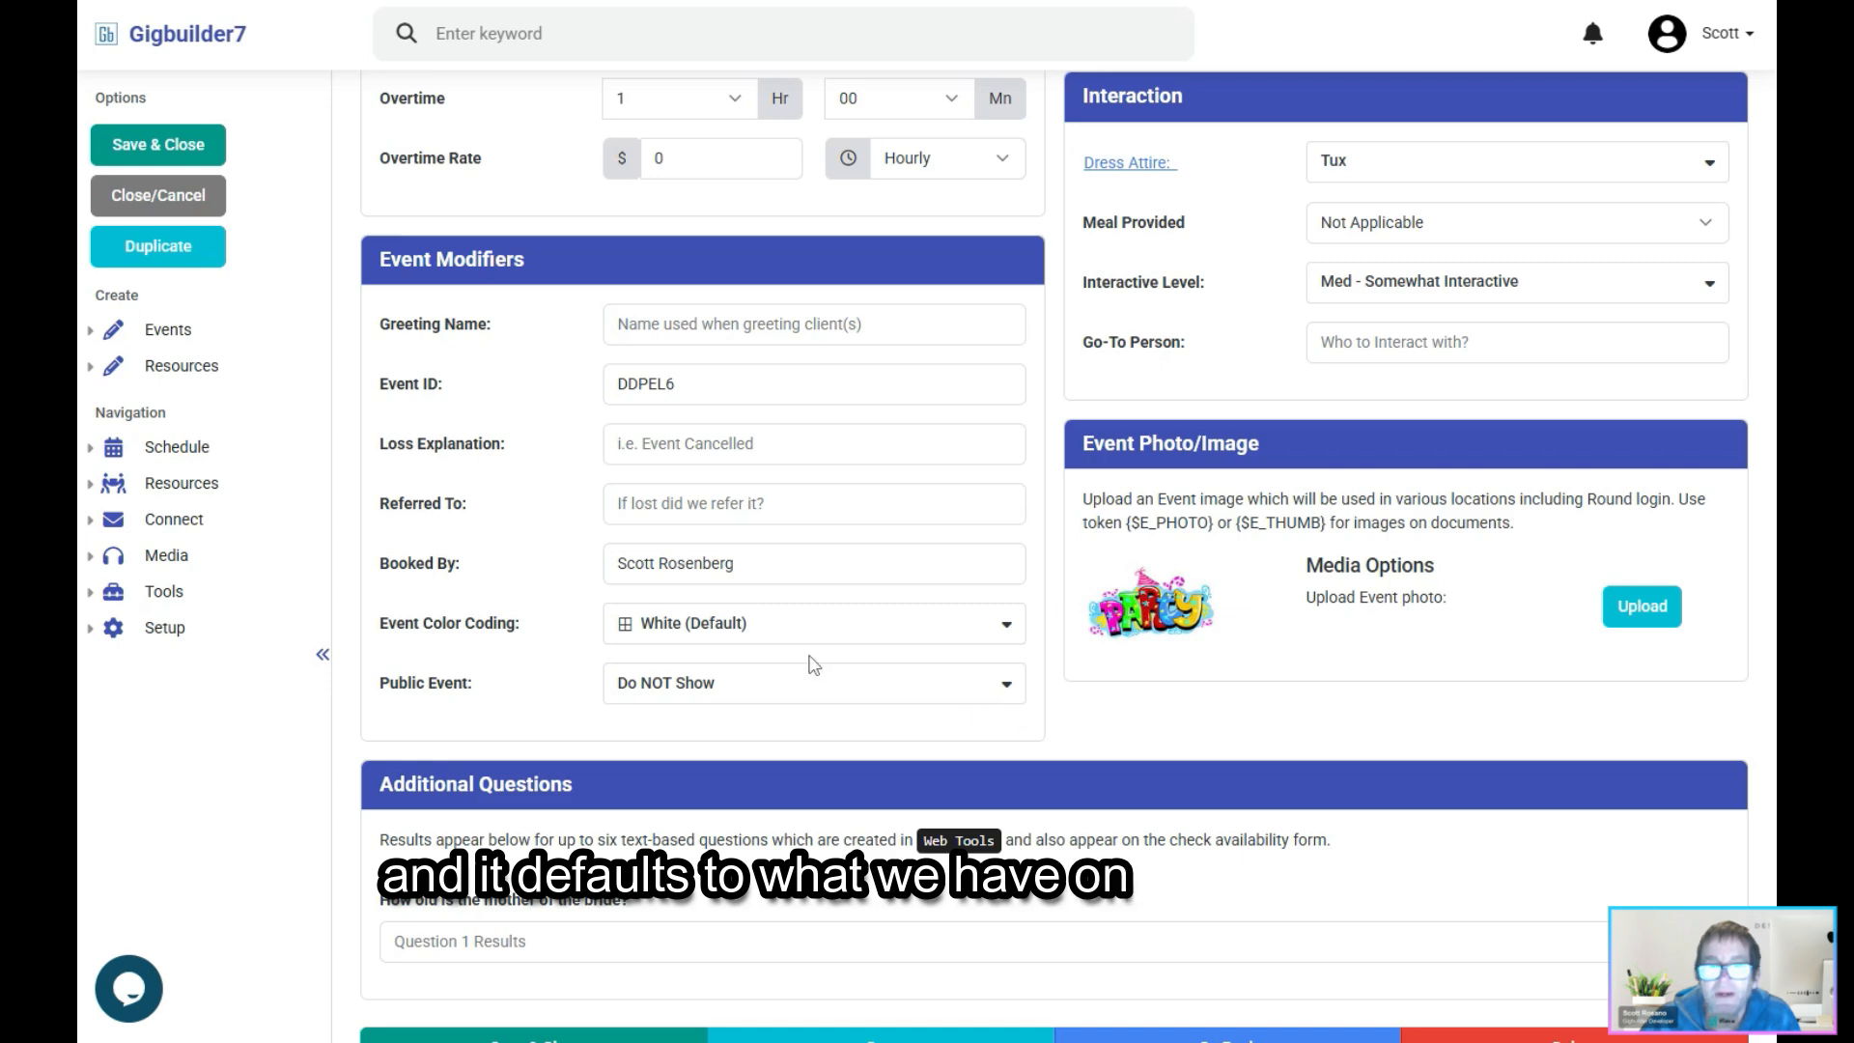
# Step: Open the event's details and view the canned responses for a contact history entry, closing them without inserting one
pyautogui.scroll(4, 814, 666)
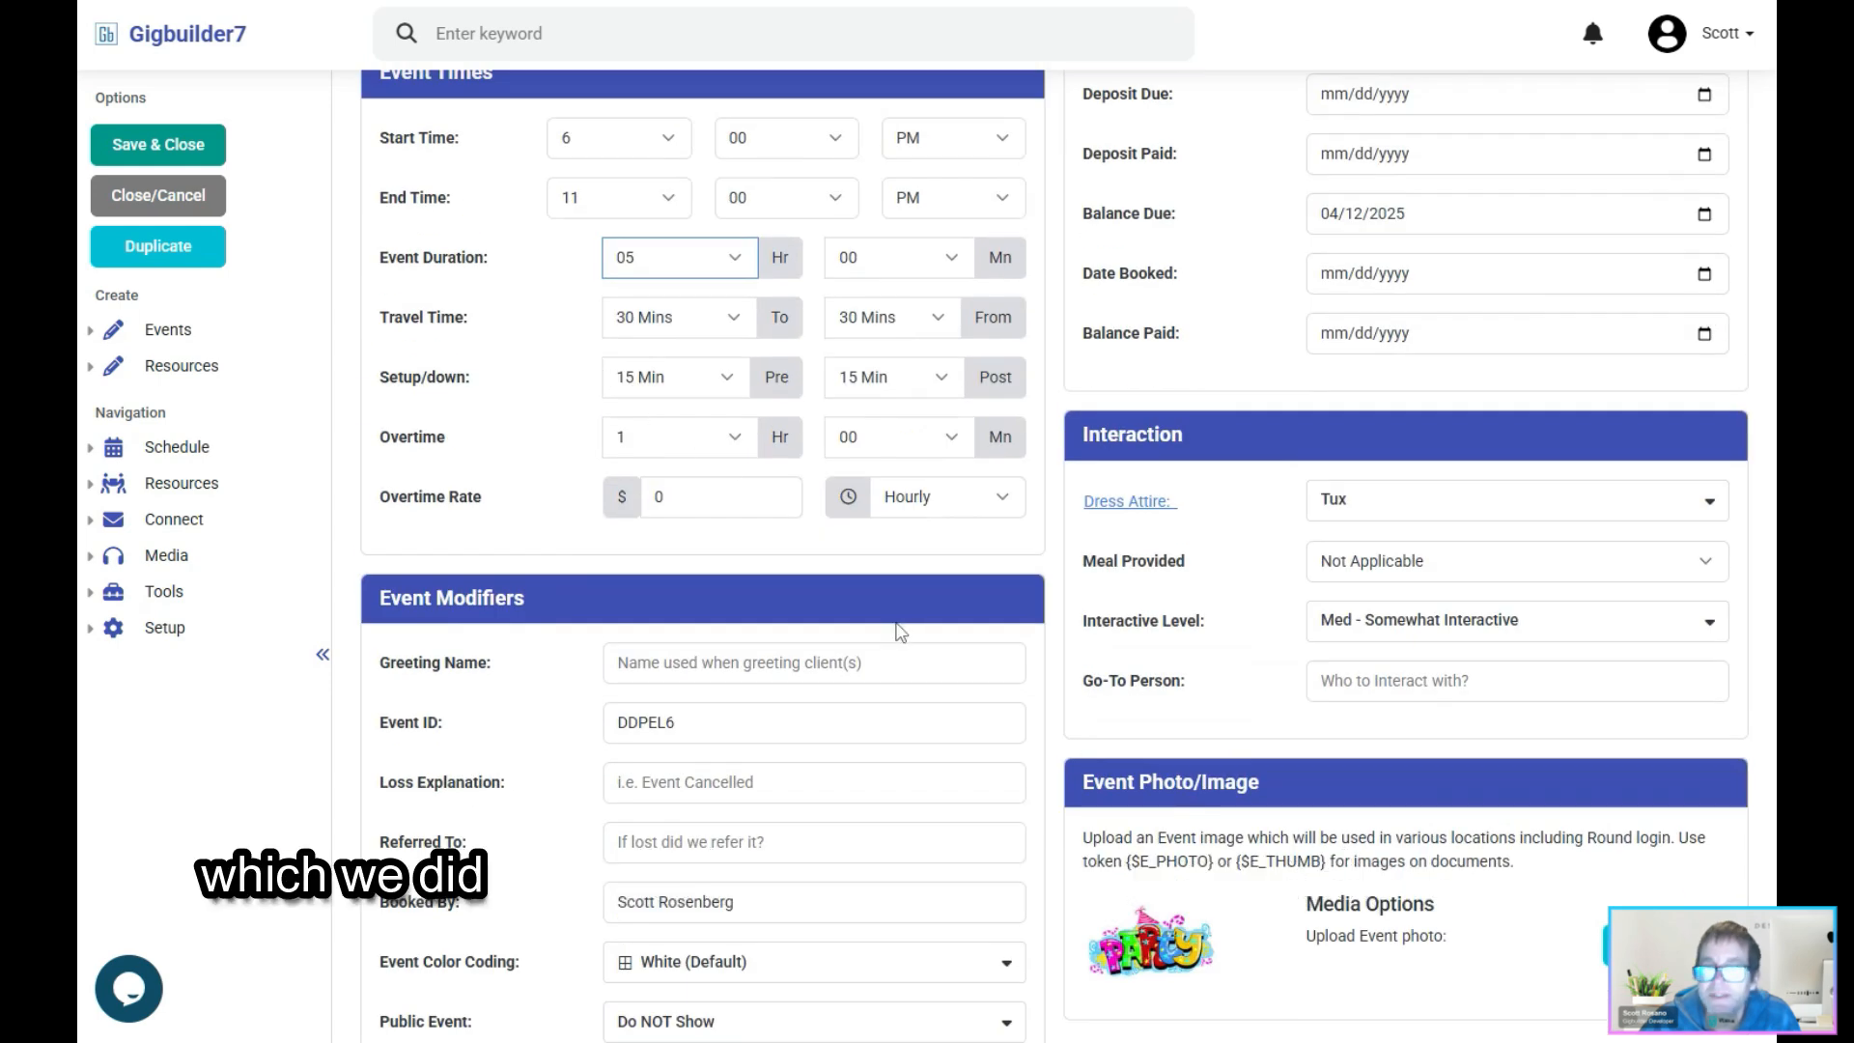
pyautogui.scroll(10, 900, 631)
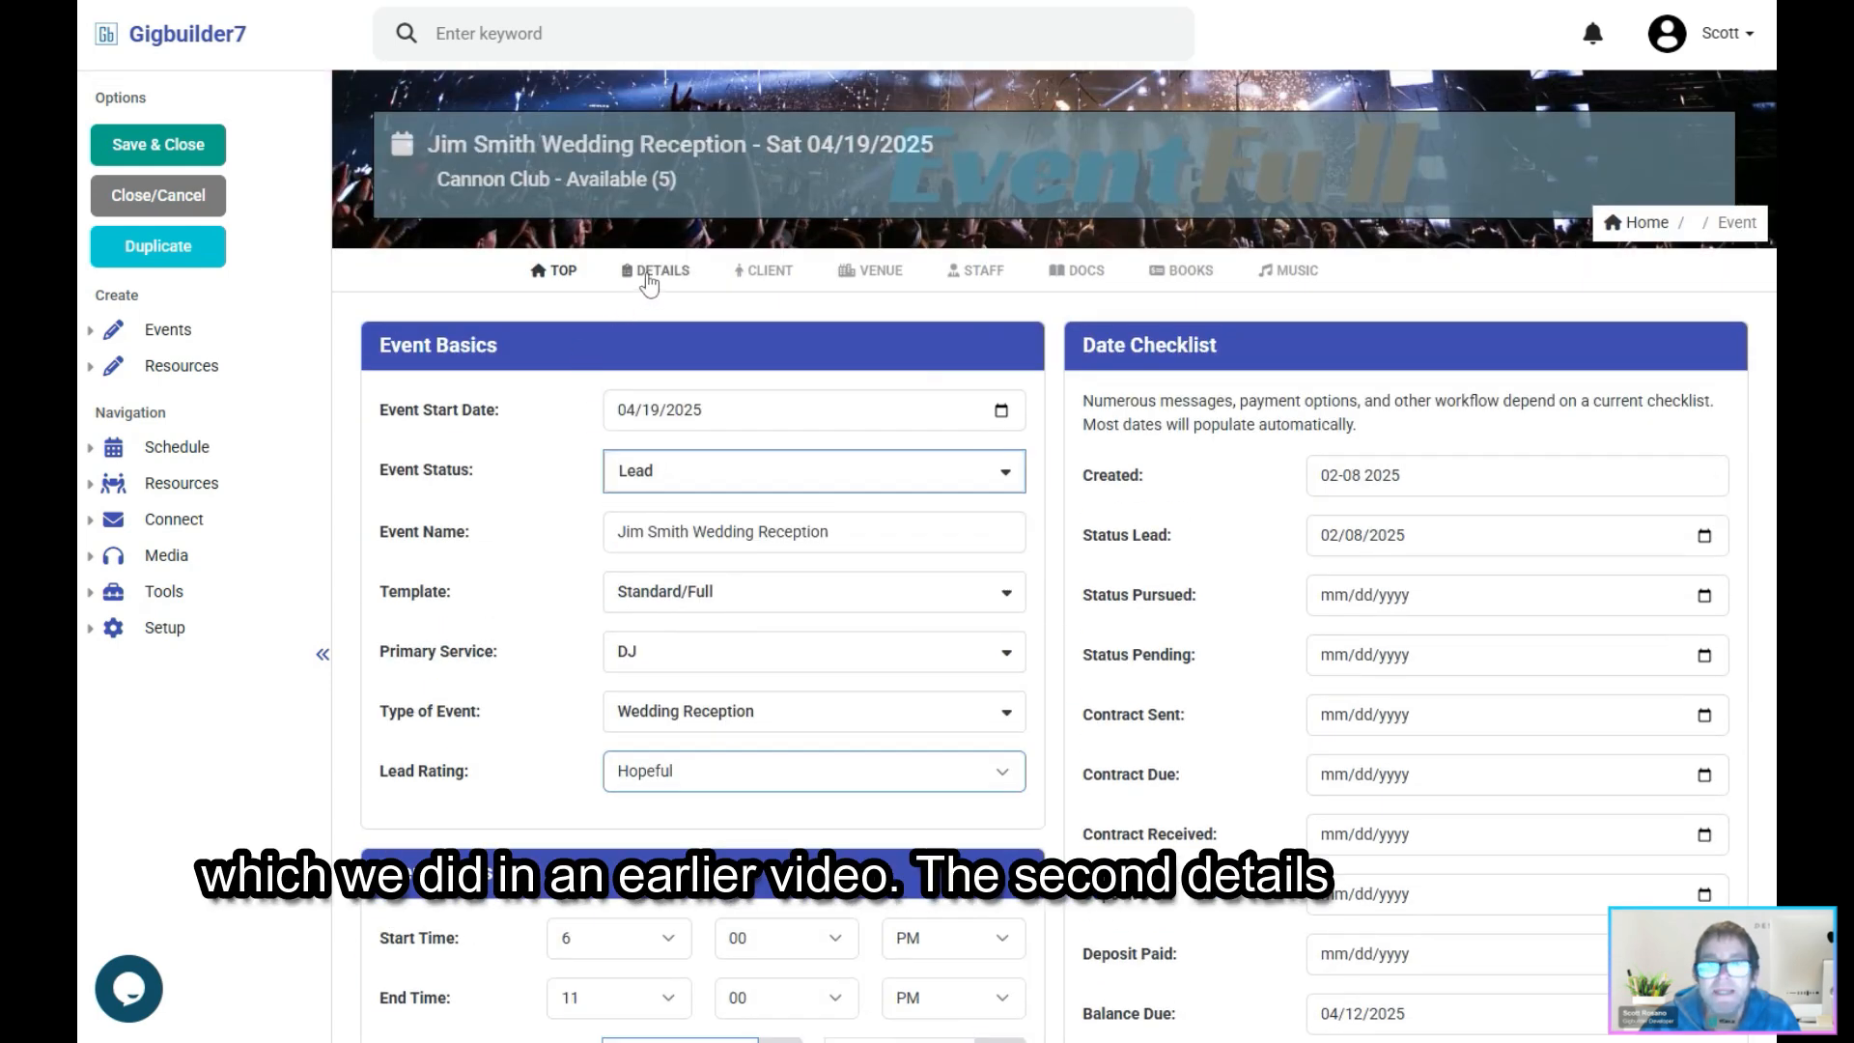
pyautogui.click(649, 276)
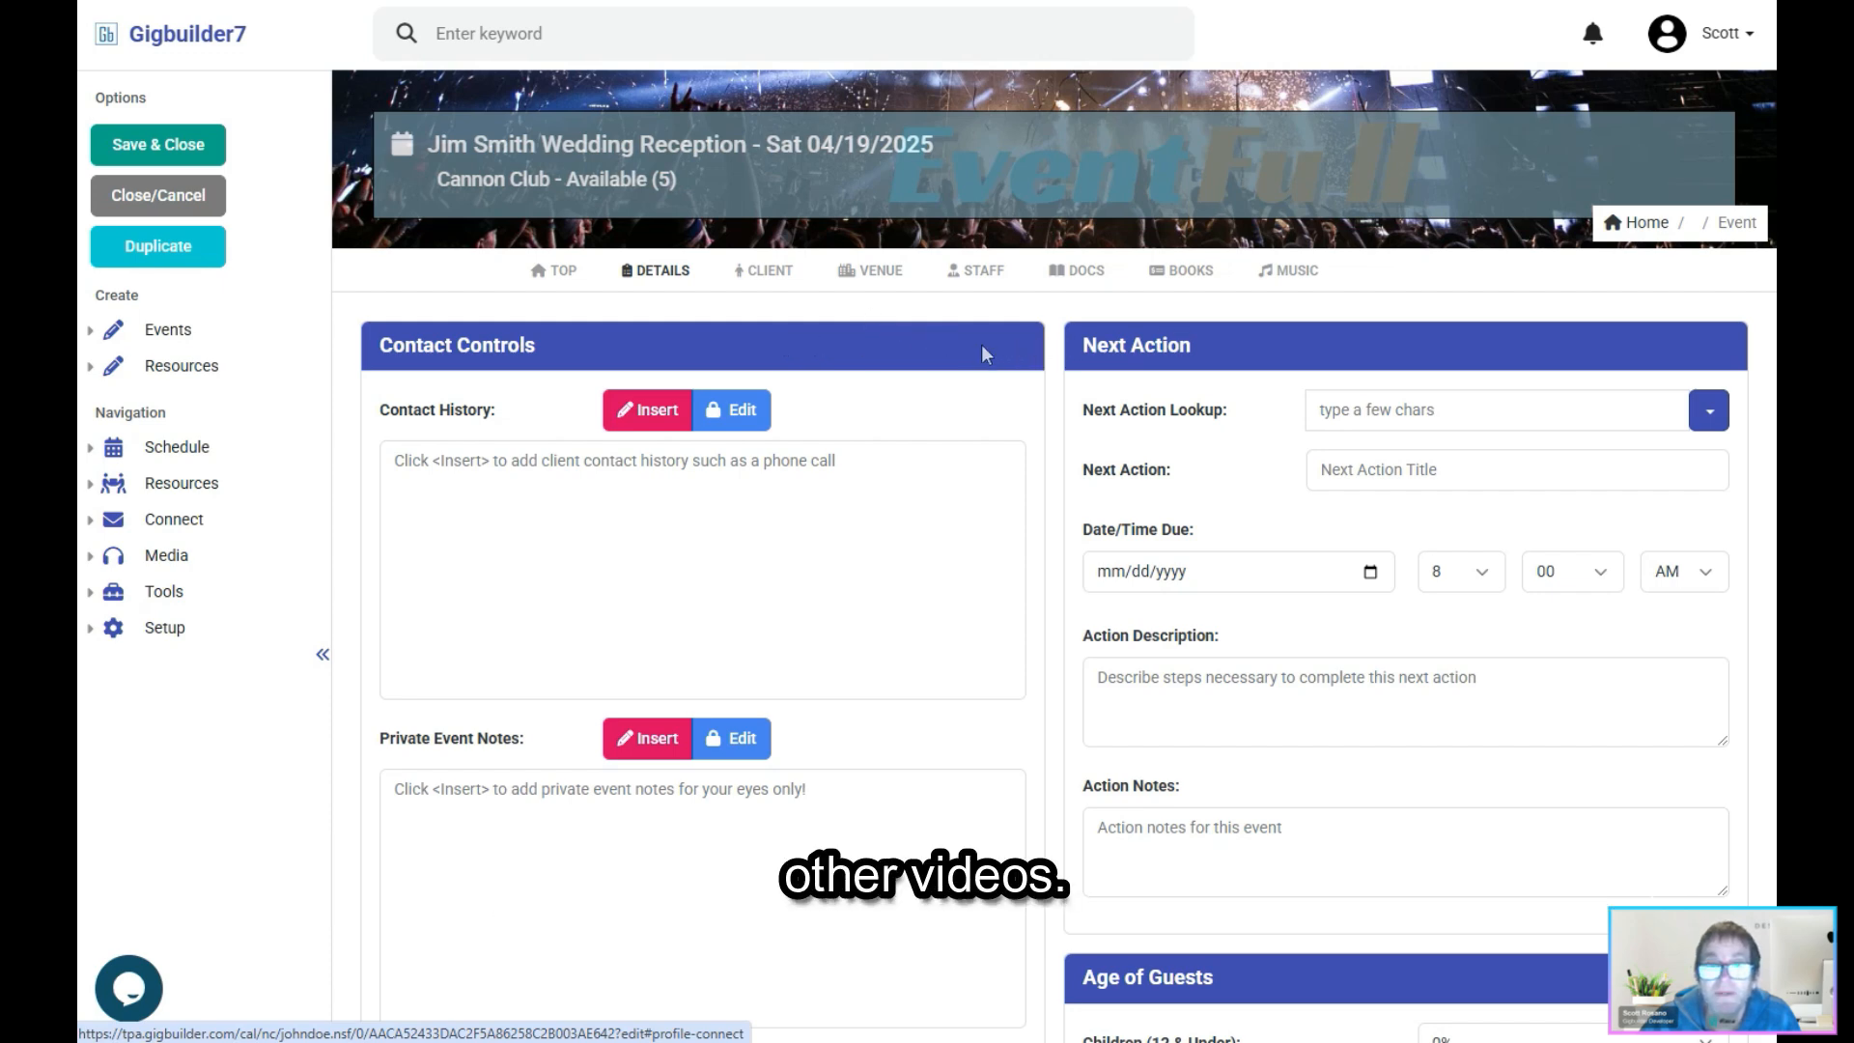
pyautogui.scroll(-1, 823, 353)
pyautogui.scroll(-1, 823, 354)
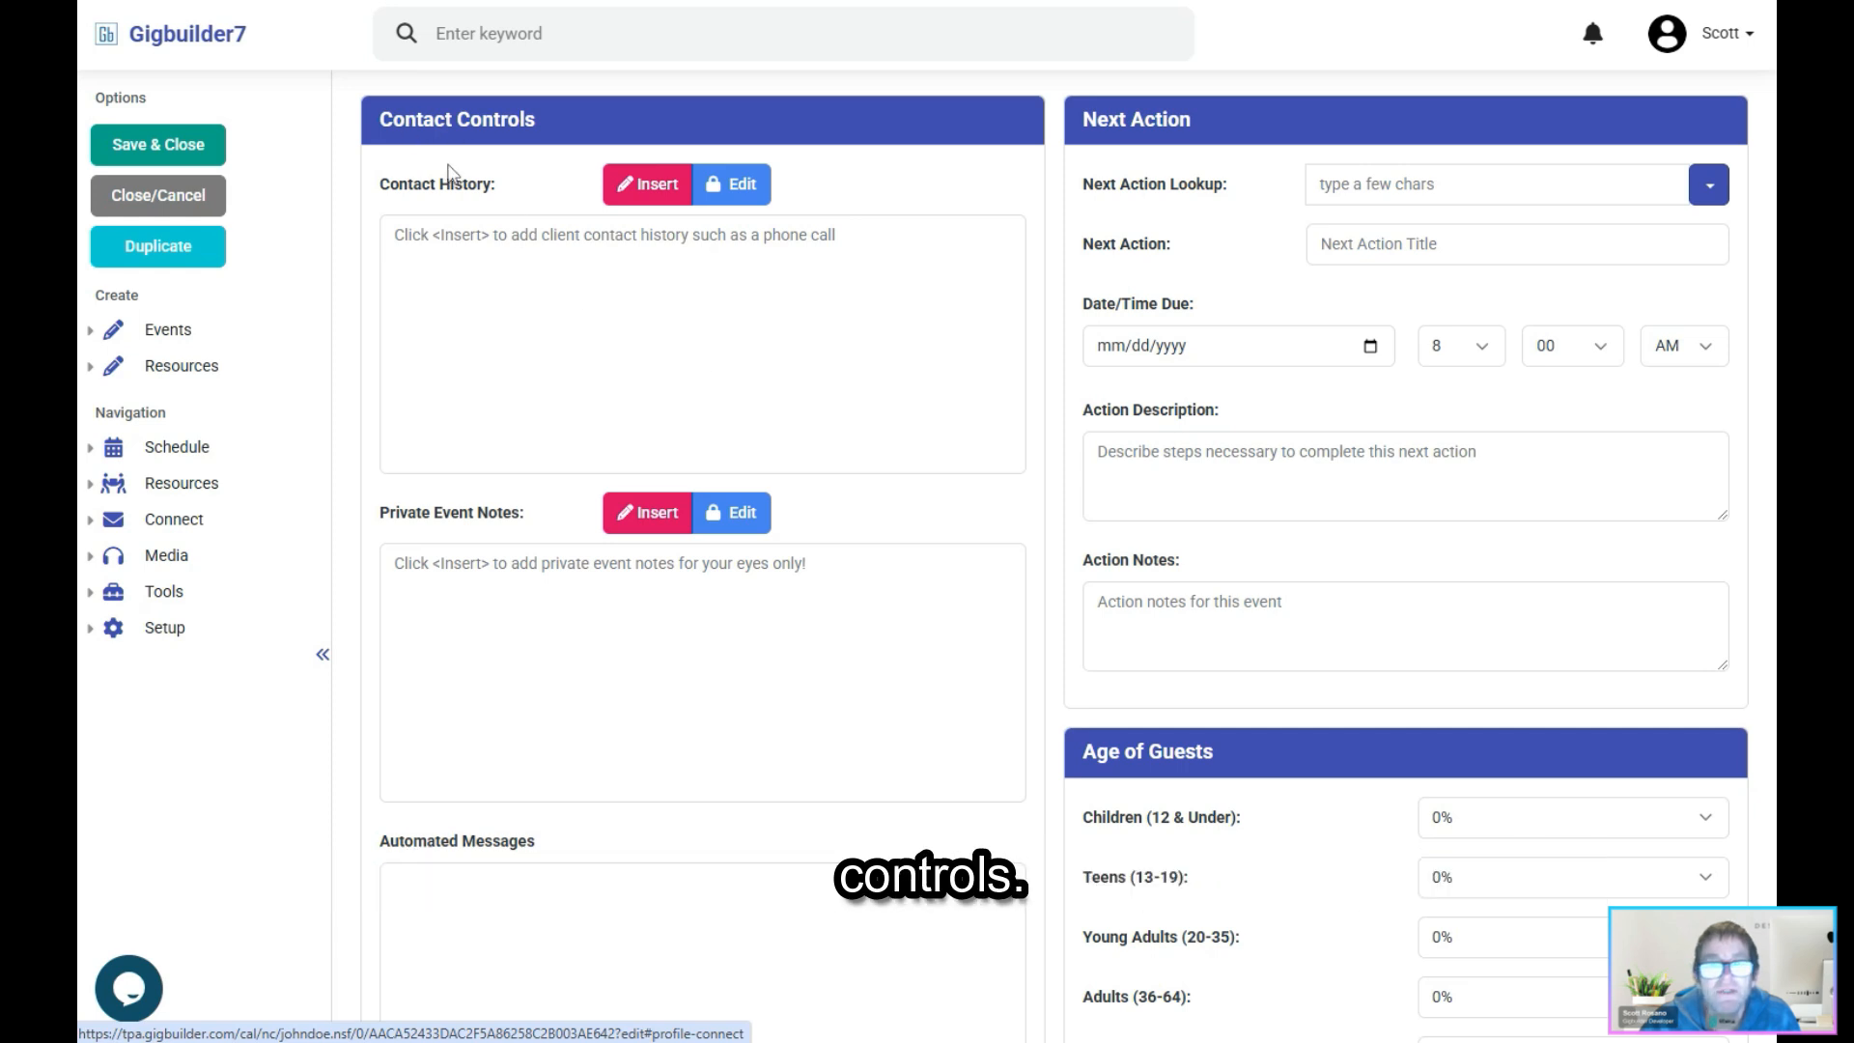
pyautogui.scroll(1, 521, 189)
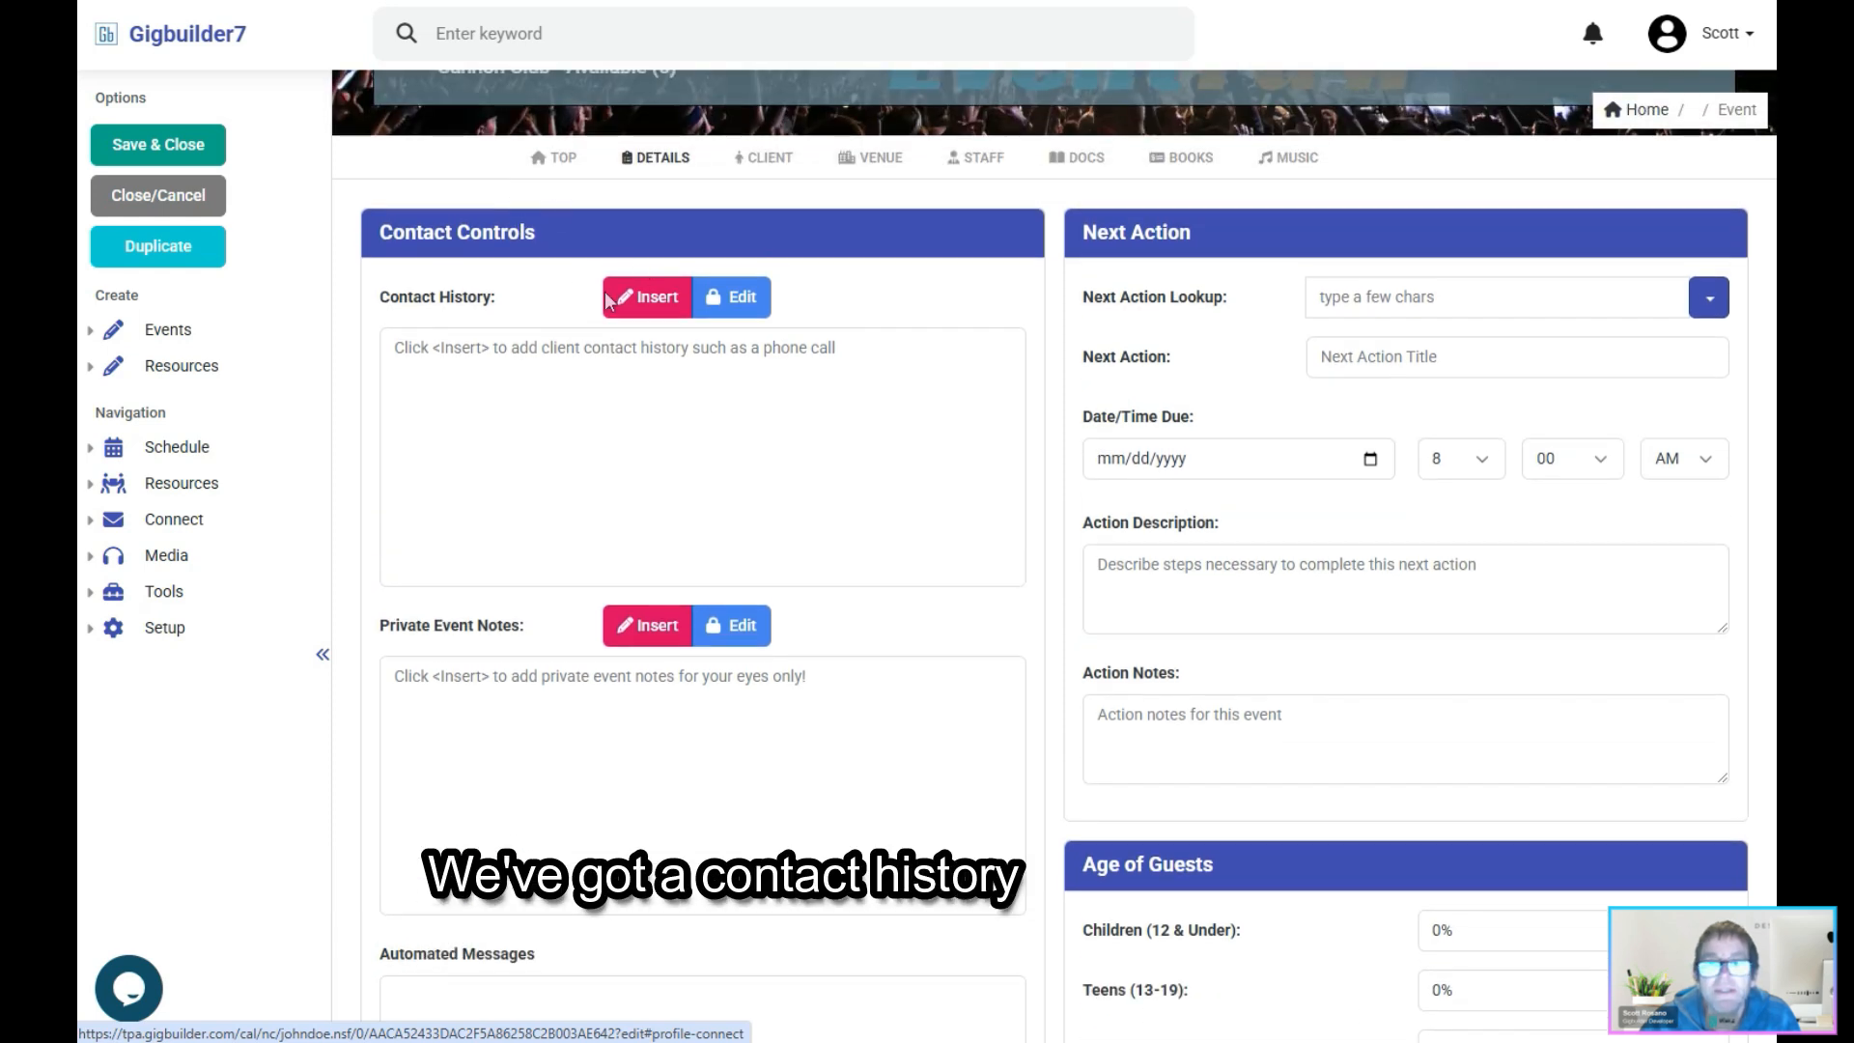
pyautogui.click(642, 297)
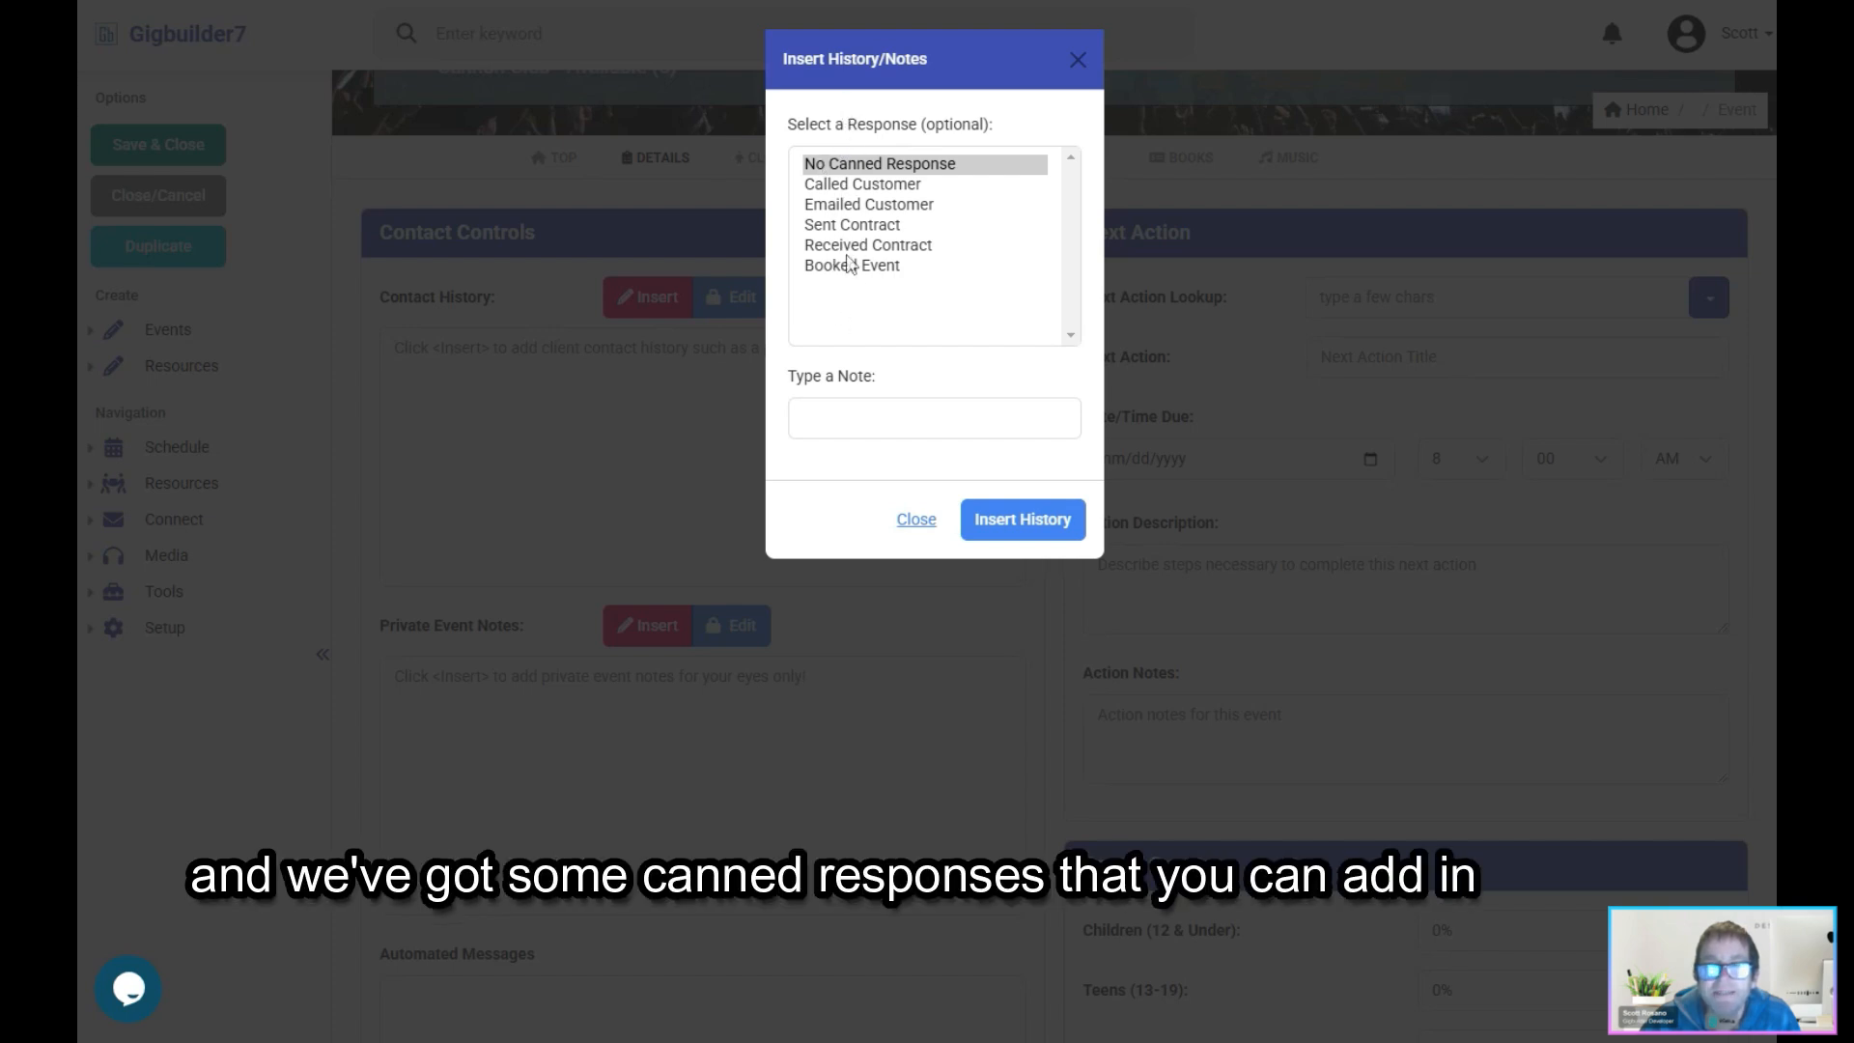
pyautogui.click(915, 521)
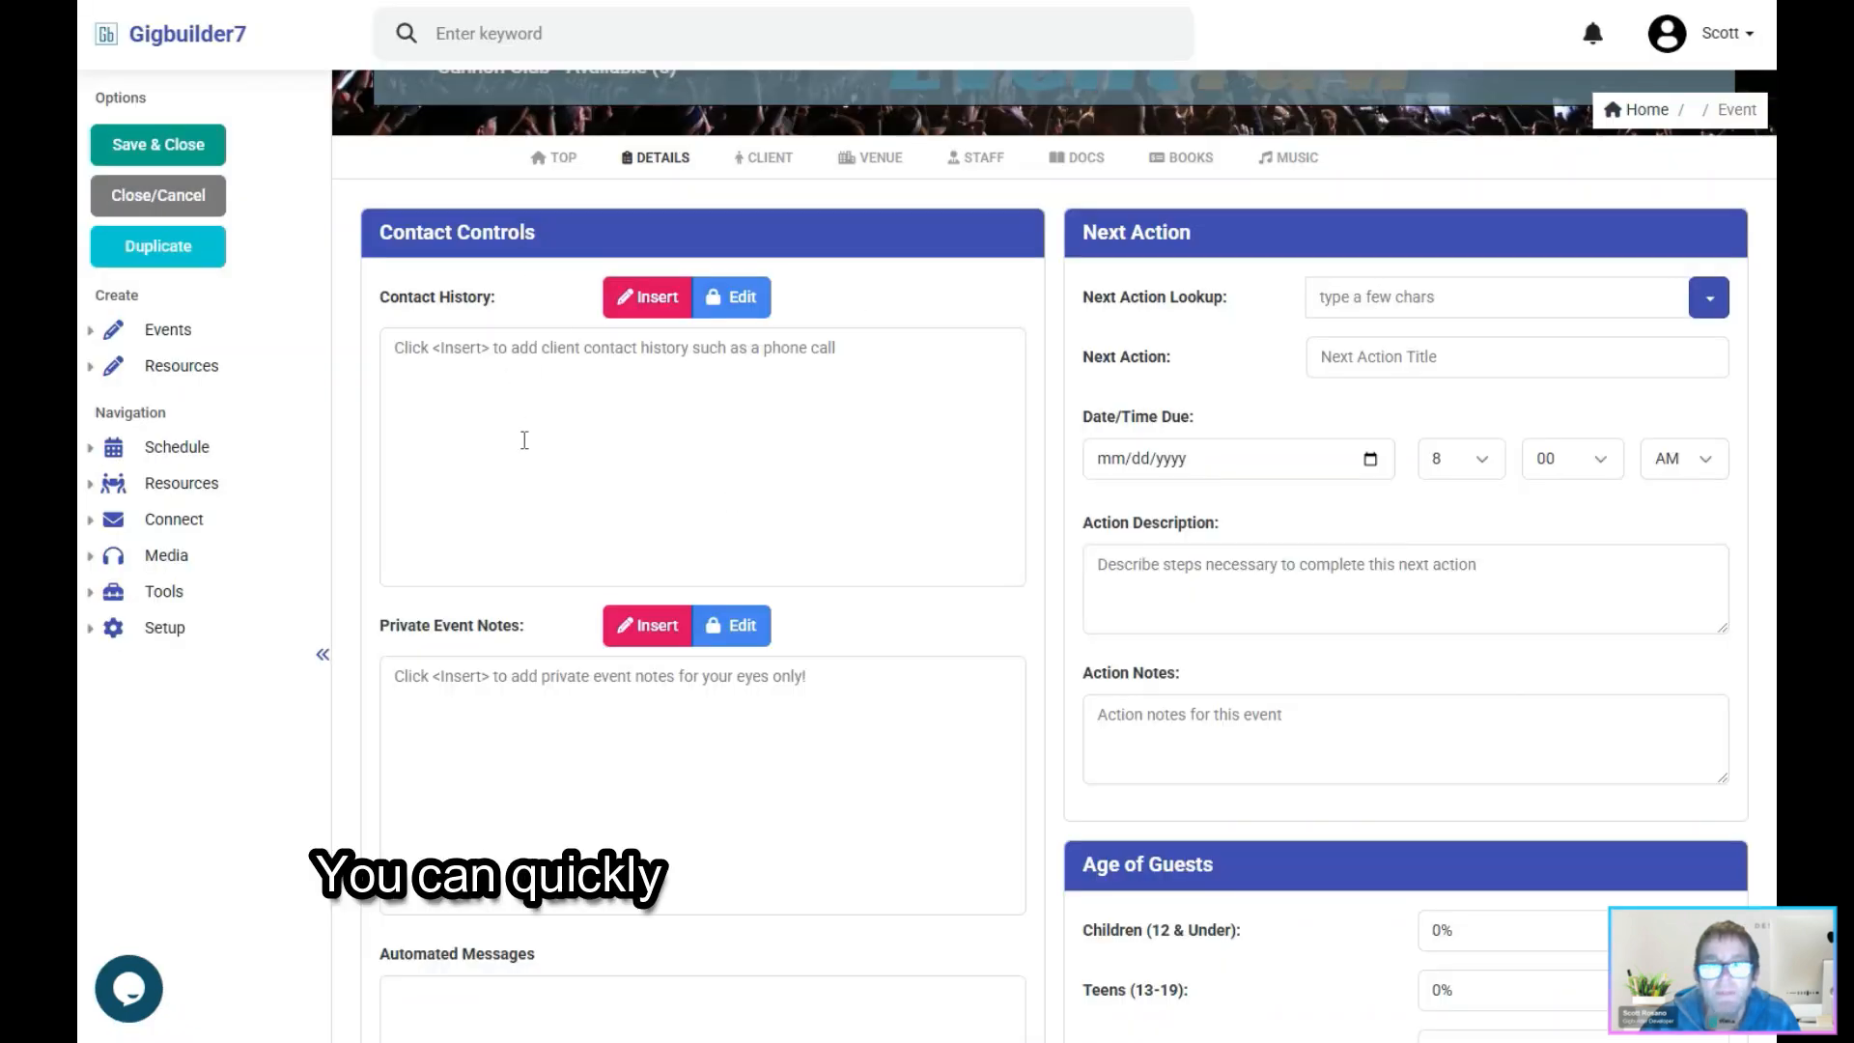
# Step: Examine the private notes, automated messages, event tasks, next action, age of guests, miscellaneous and special announcements sections of the event details
pyautogui.scroll(-2, 476, 629)
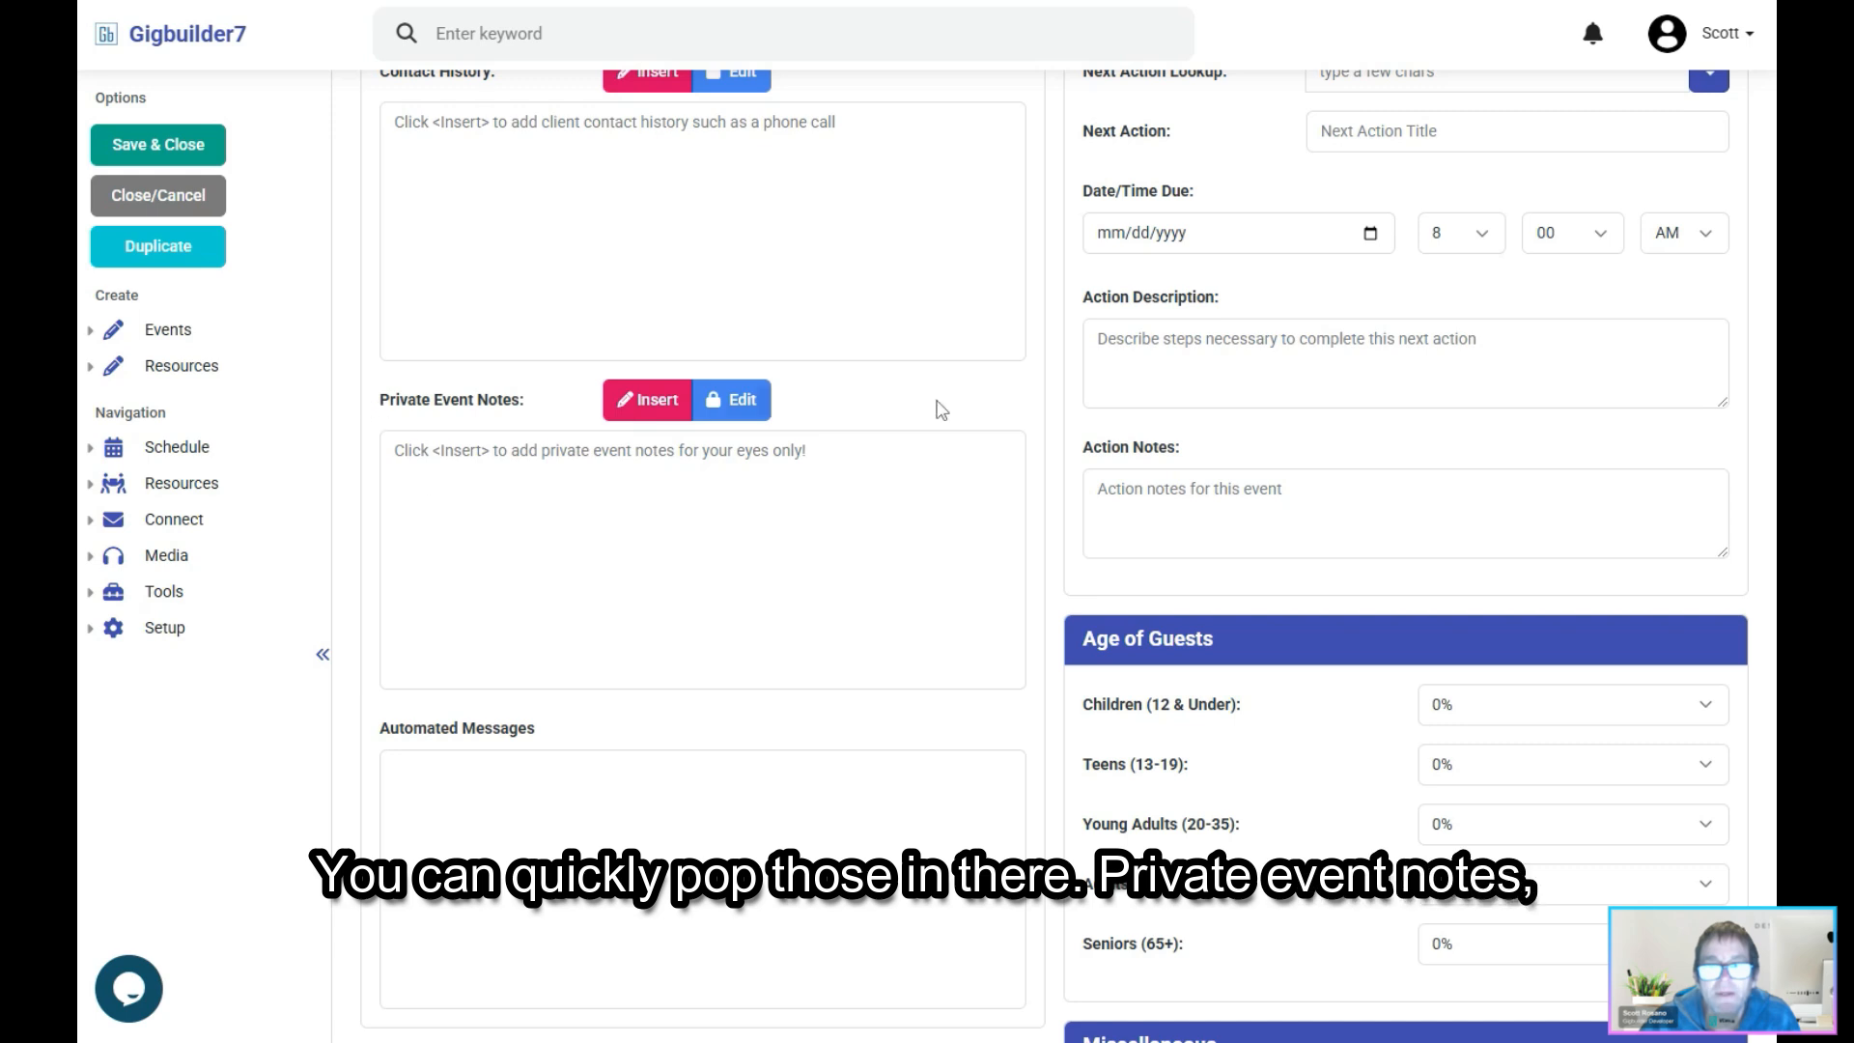
pyautogui.scroll(-2, 499, 417)
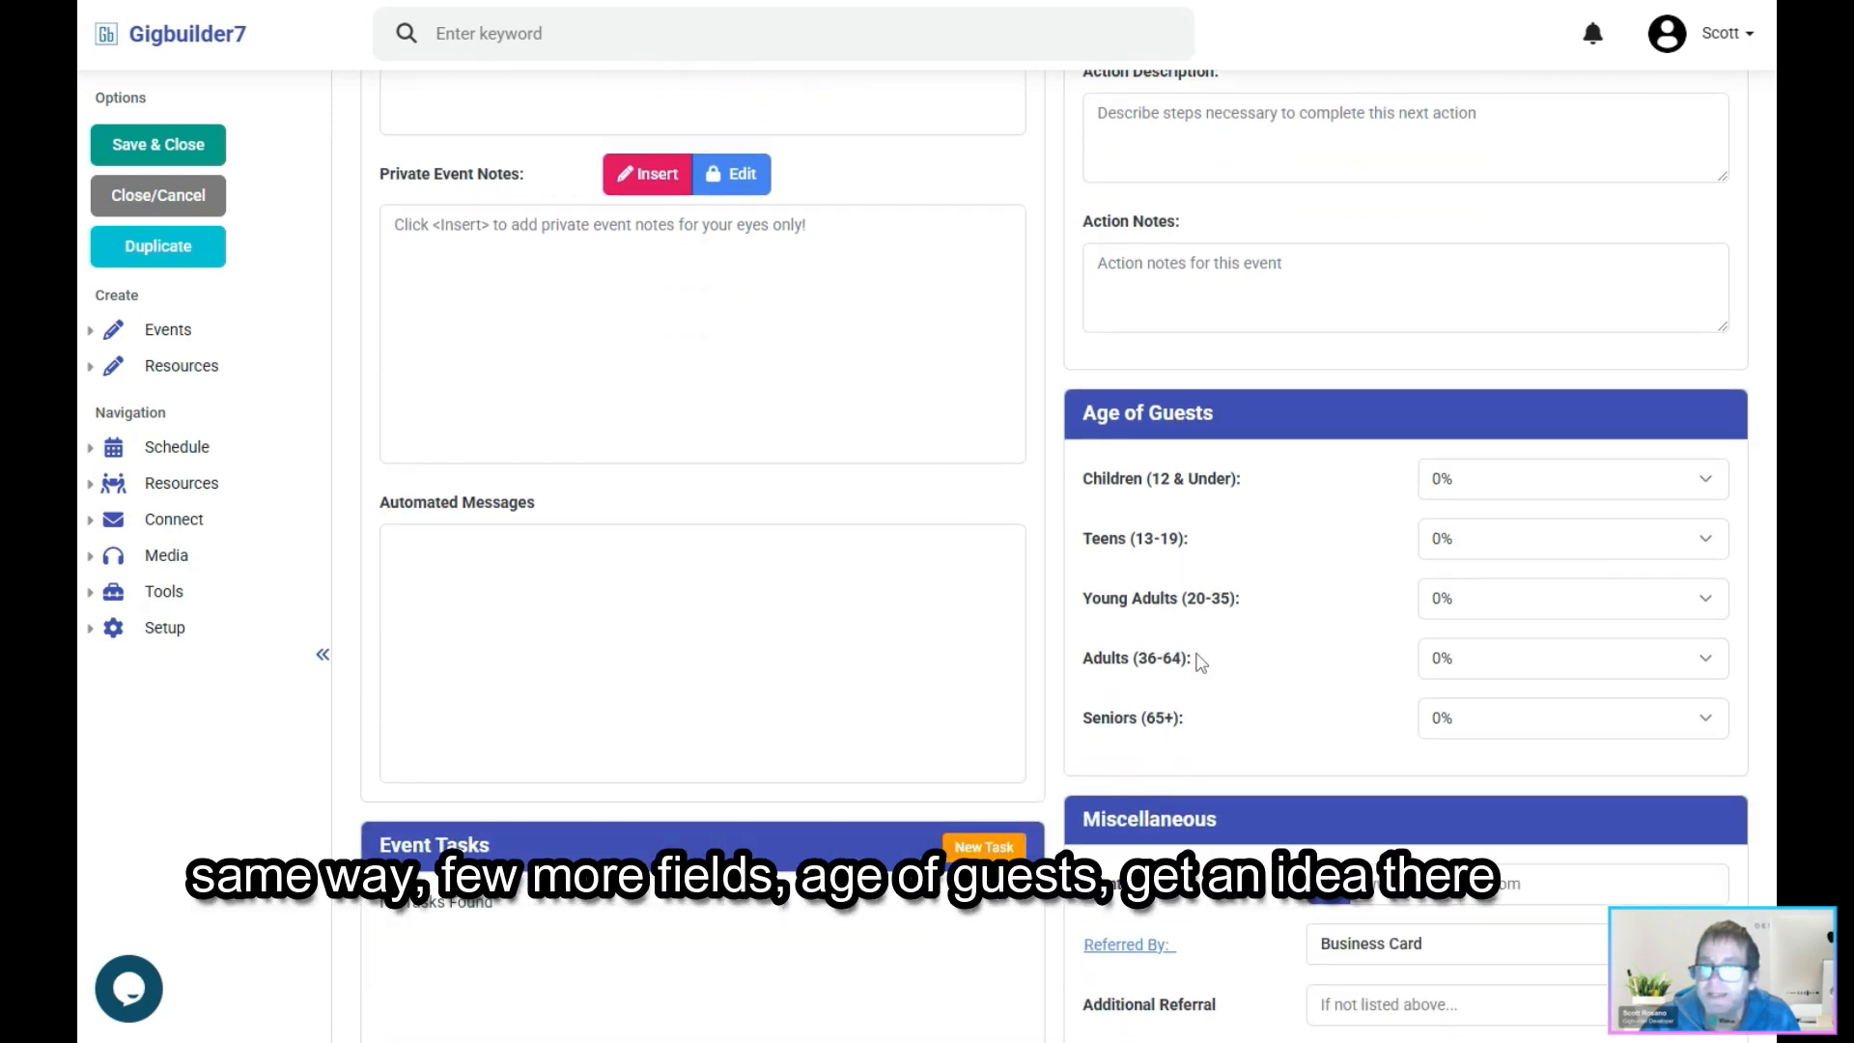
pyautogui.scroll(-2, 1188, 591)
pyautogui.scroll(-1, 1187, 591)
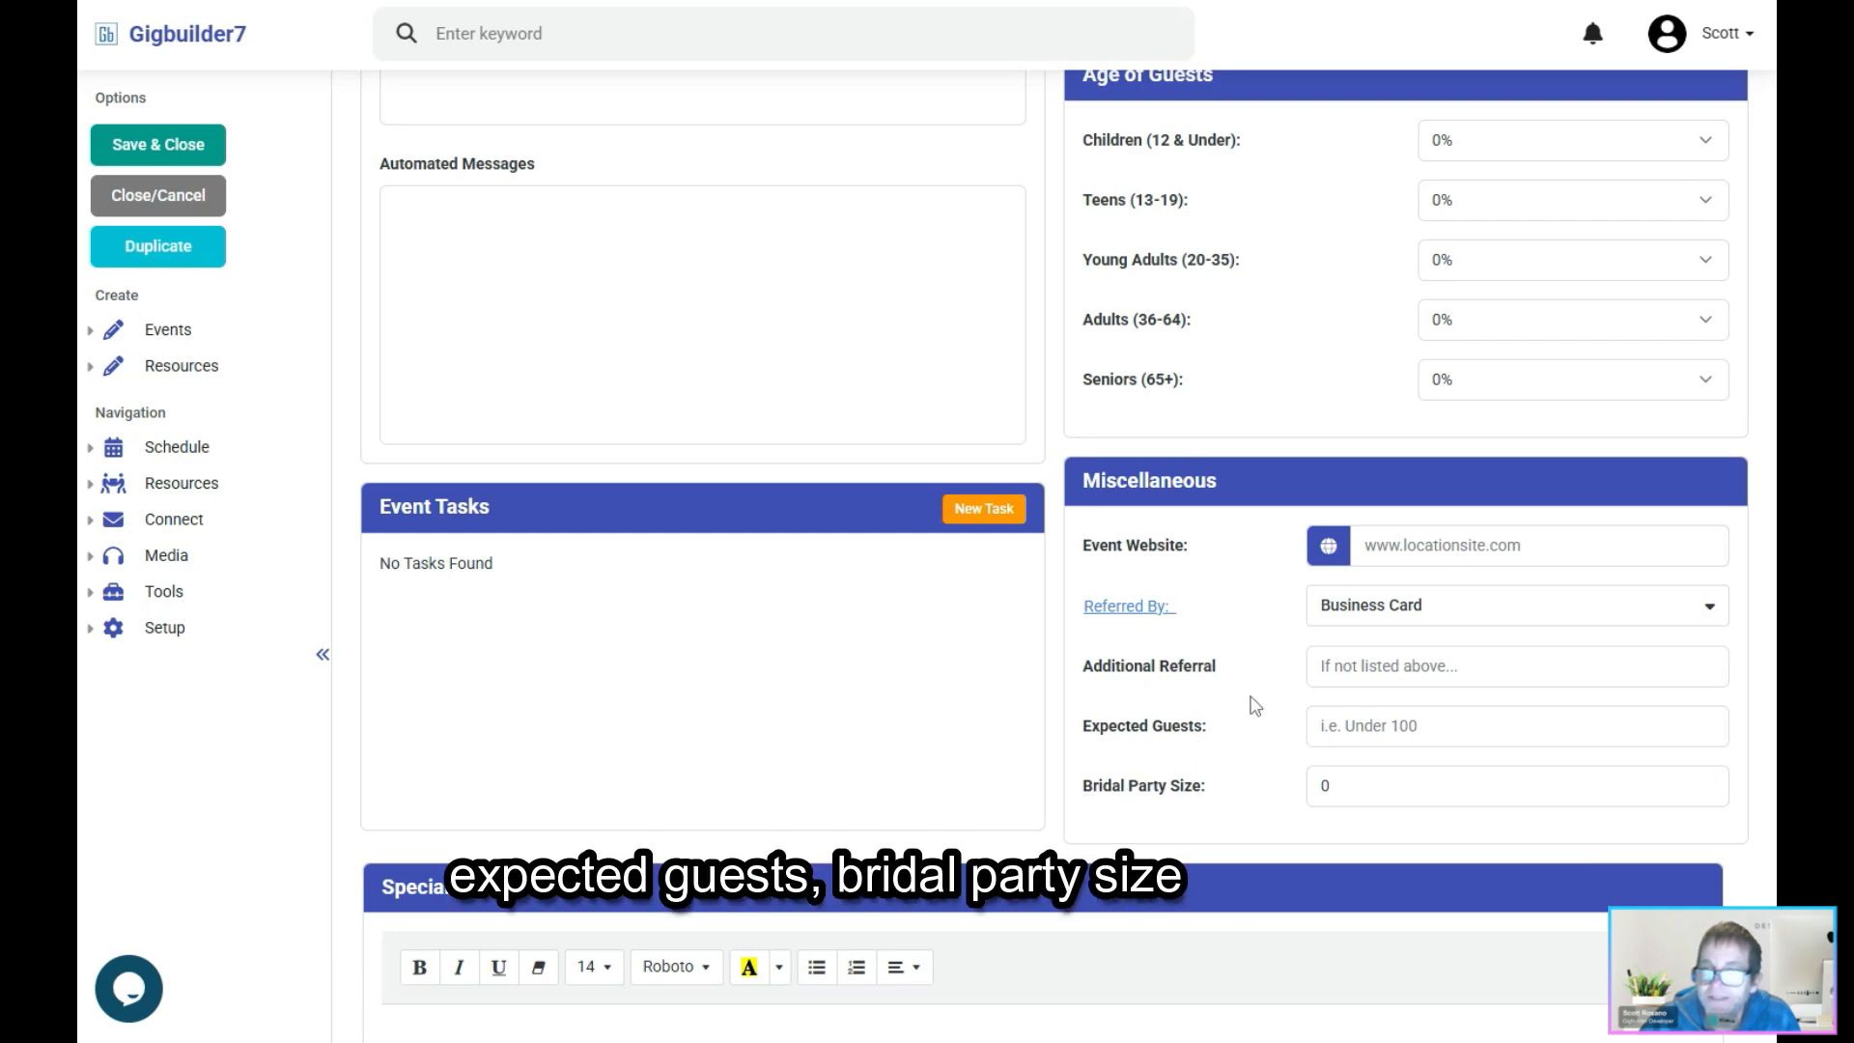
pyautogui.scroll(-4, 1253, 704)
pyautogui.scroll(9, 1030, 725)
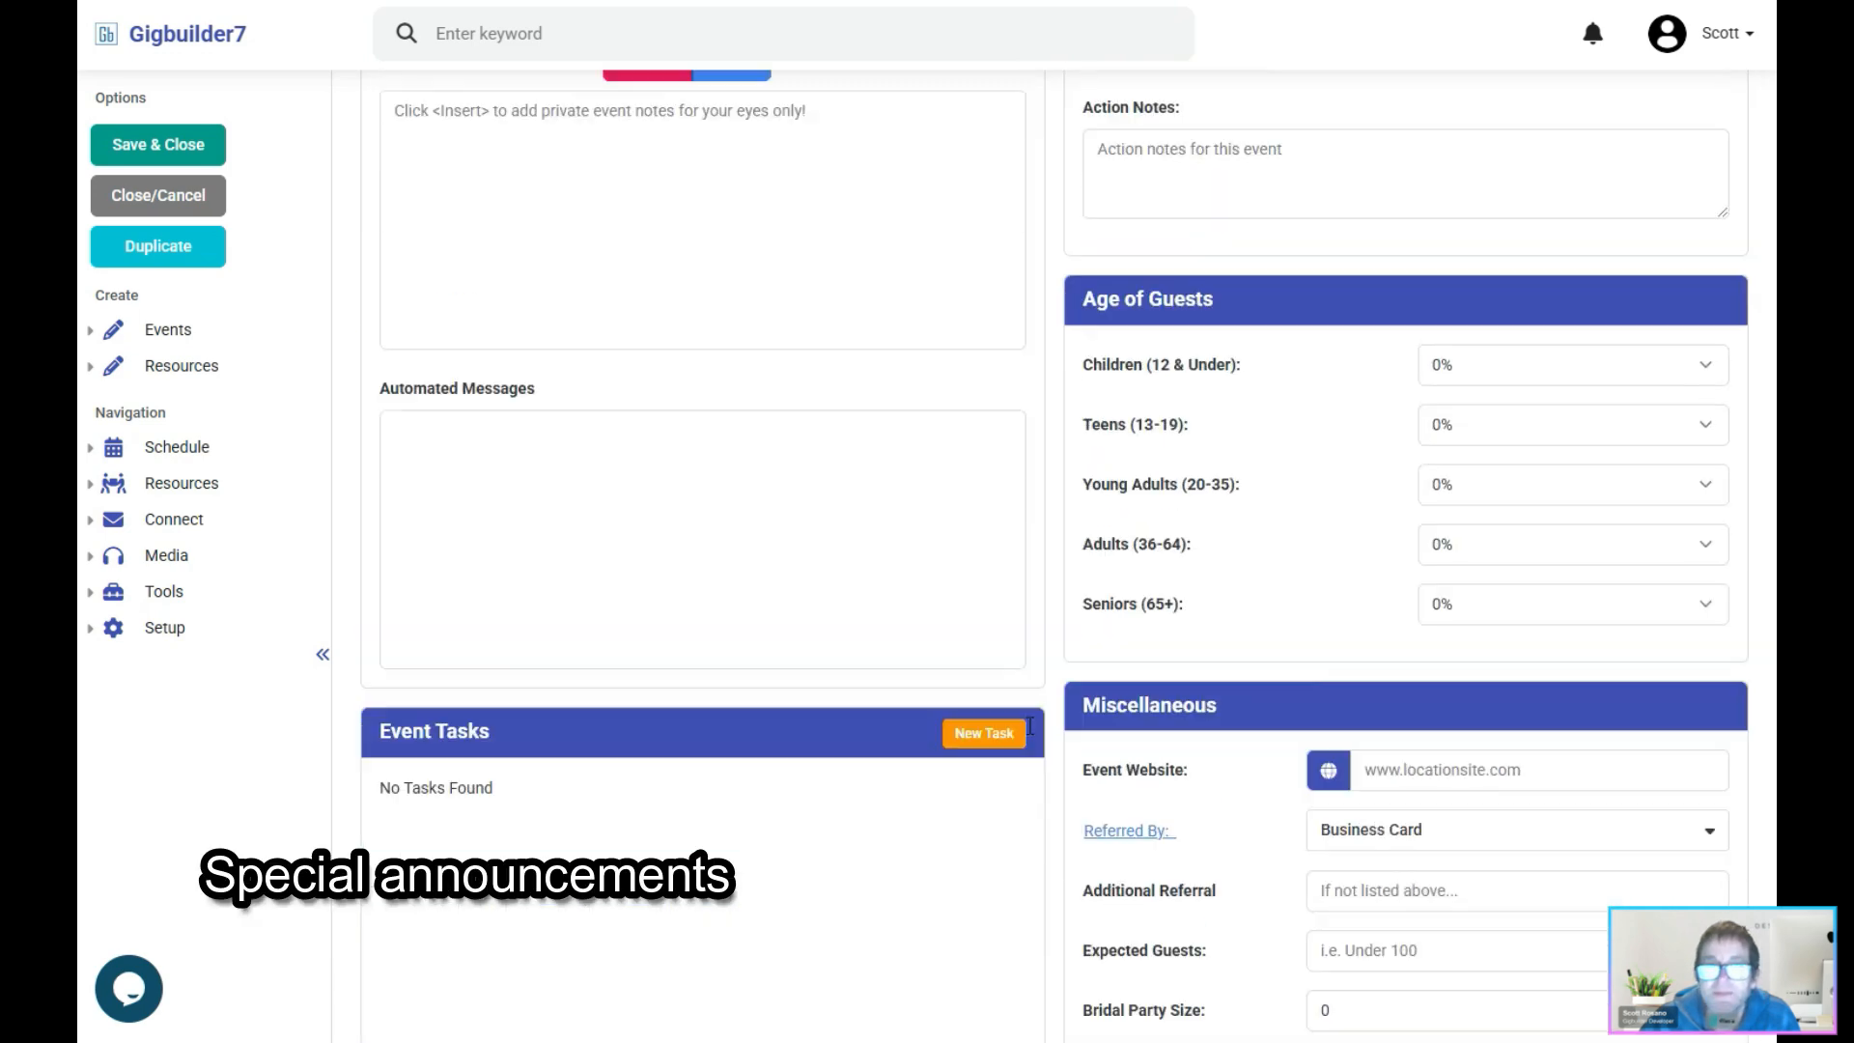
pyautogui.scroll(-1, 1030, 725)
pyautogui.scroll(6, 1031, 725)
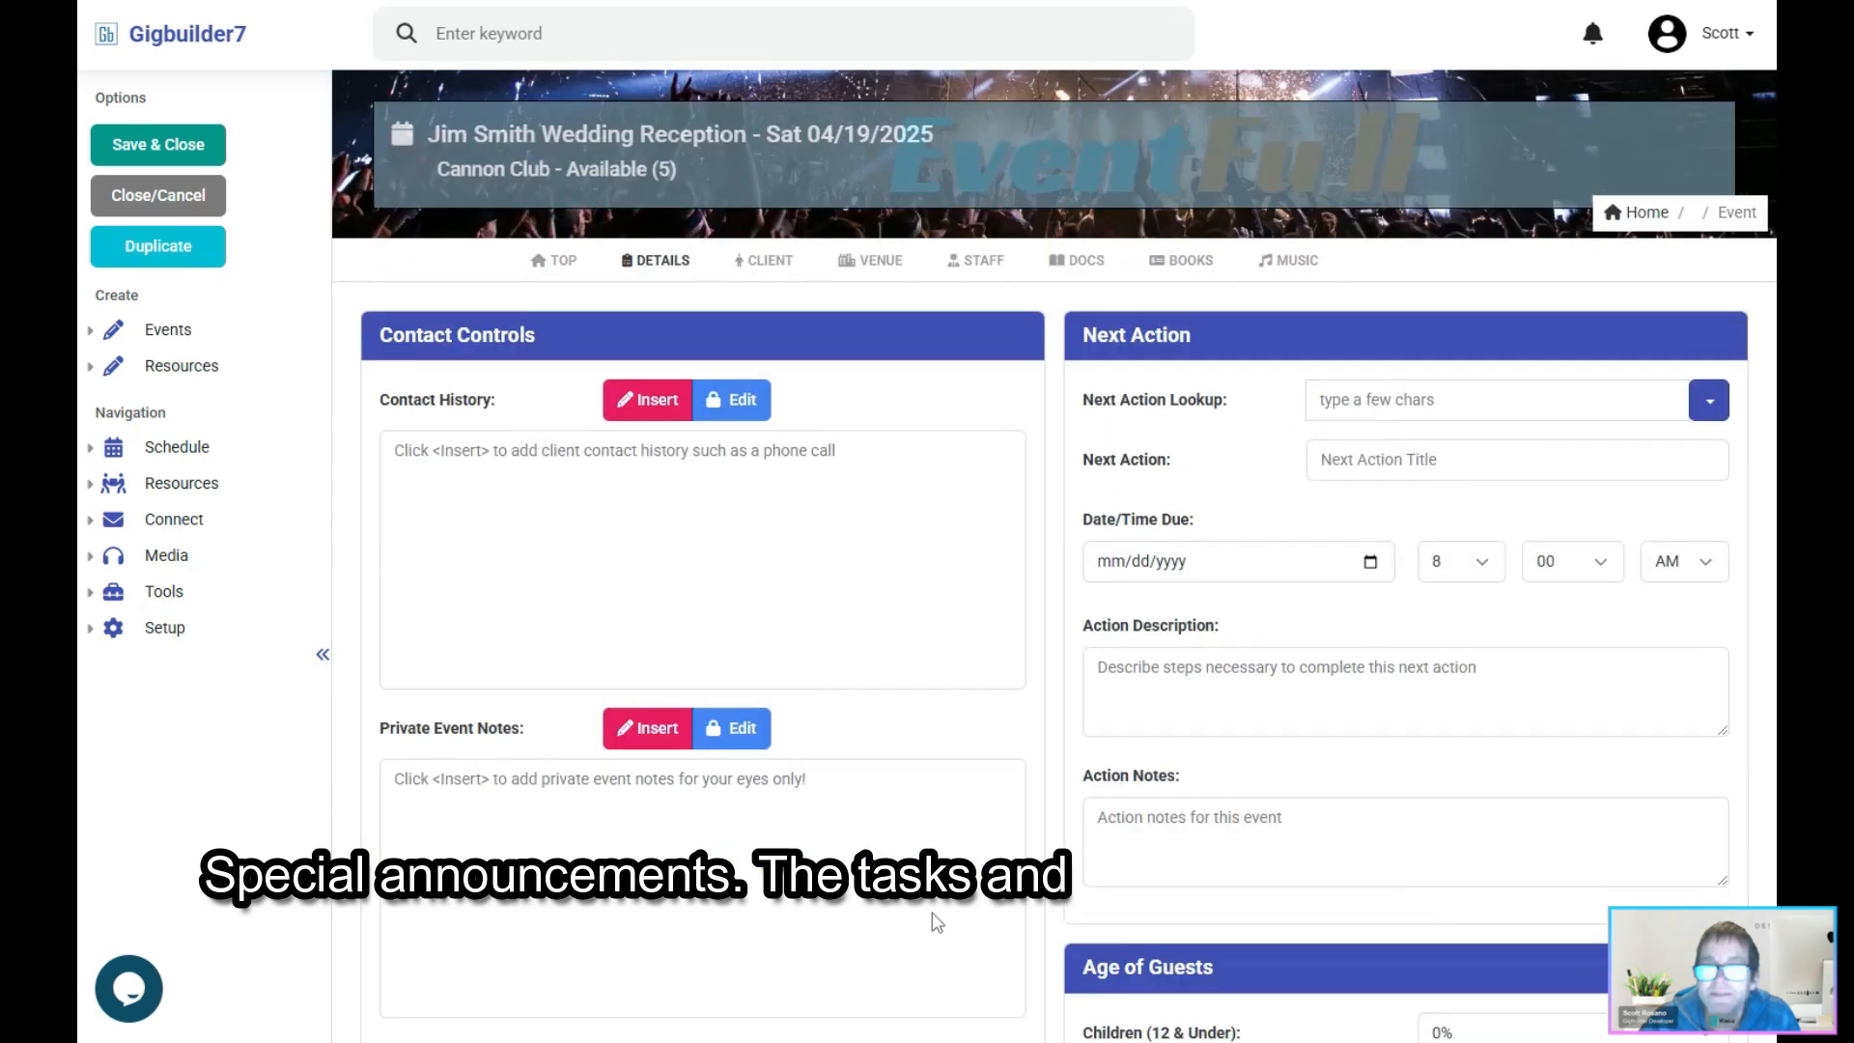
pyautogui.scroll(-8, 1246, 406)
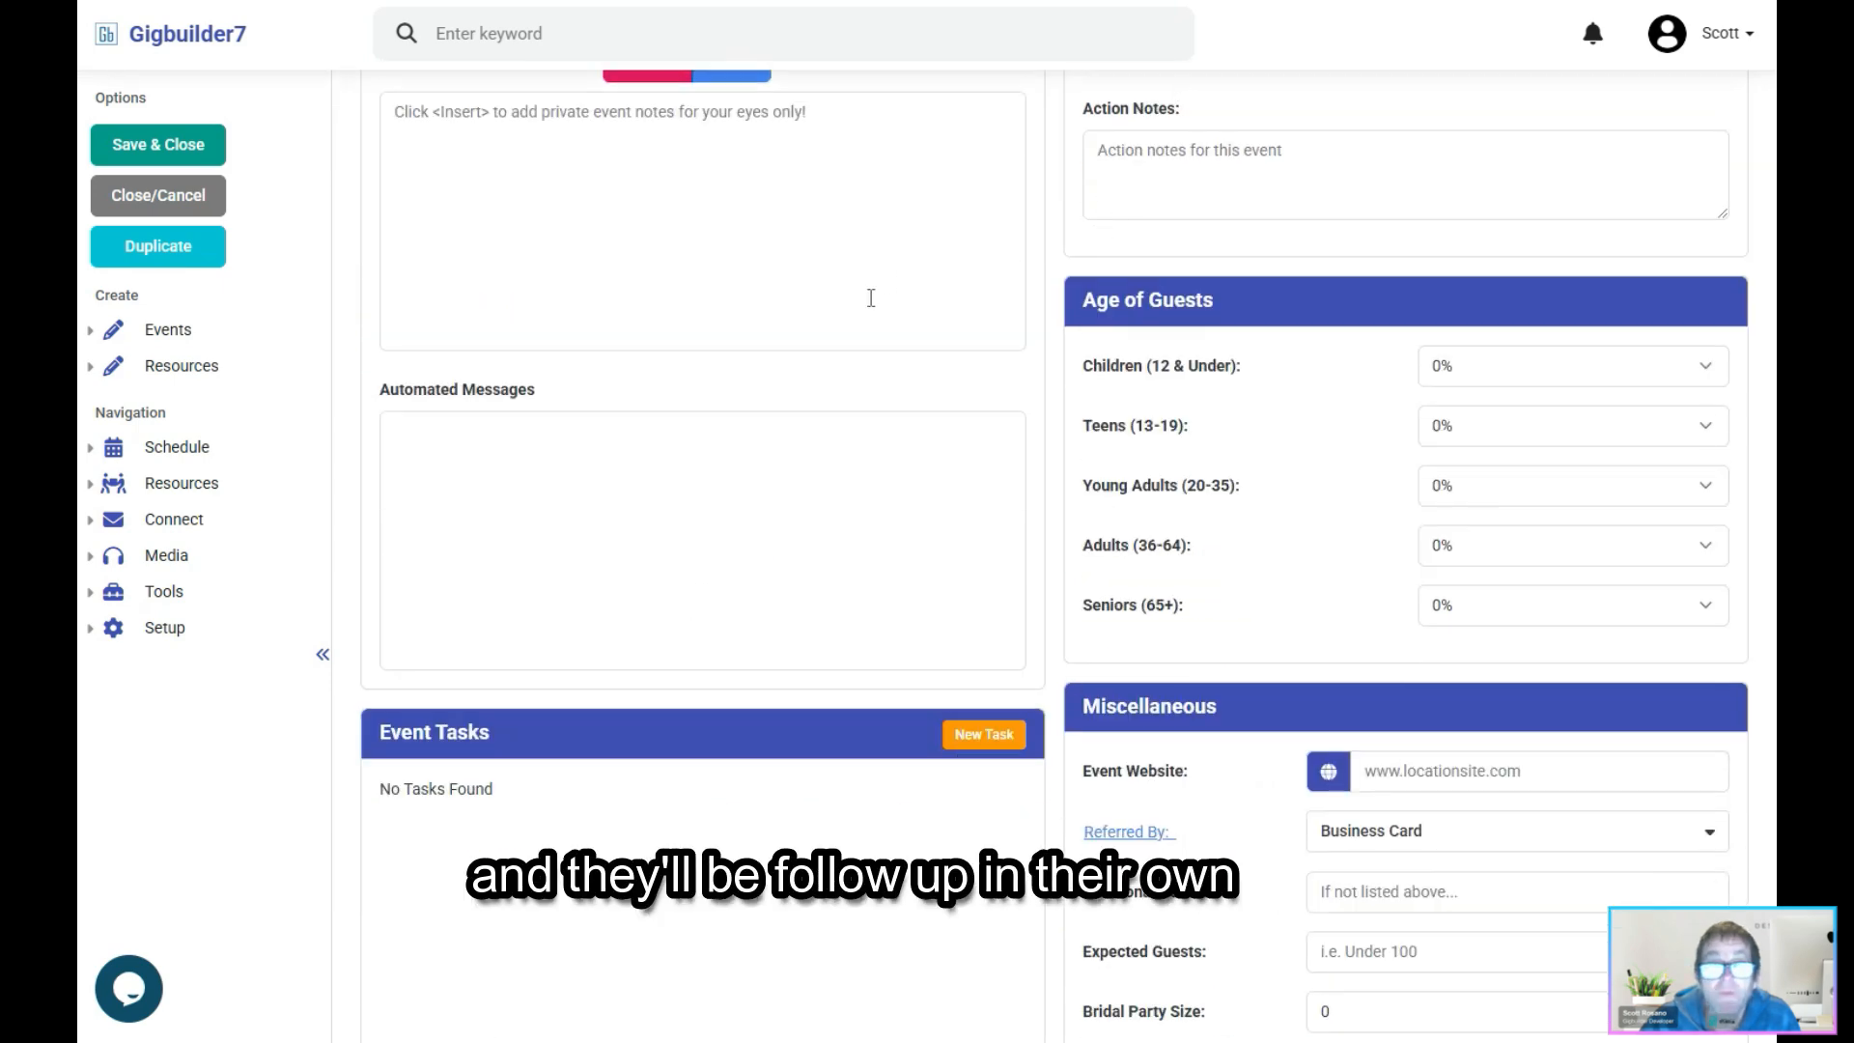
pyautogui.scroll(-2, 786, 364)
pyautogui.scroll(10, 786, 364)
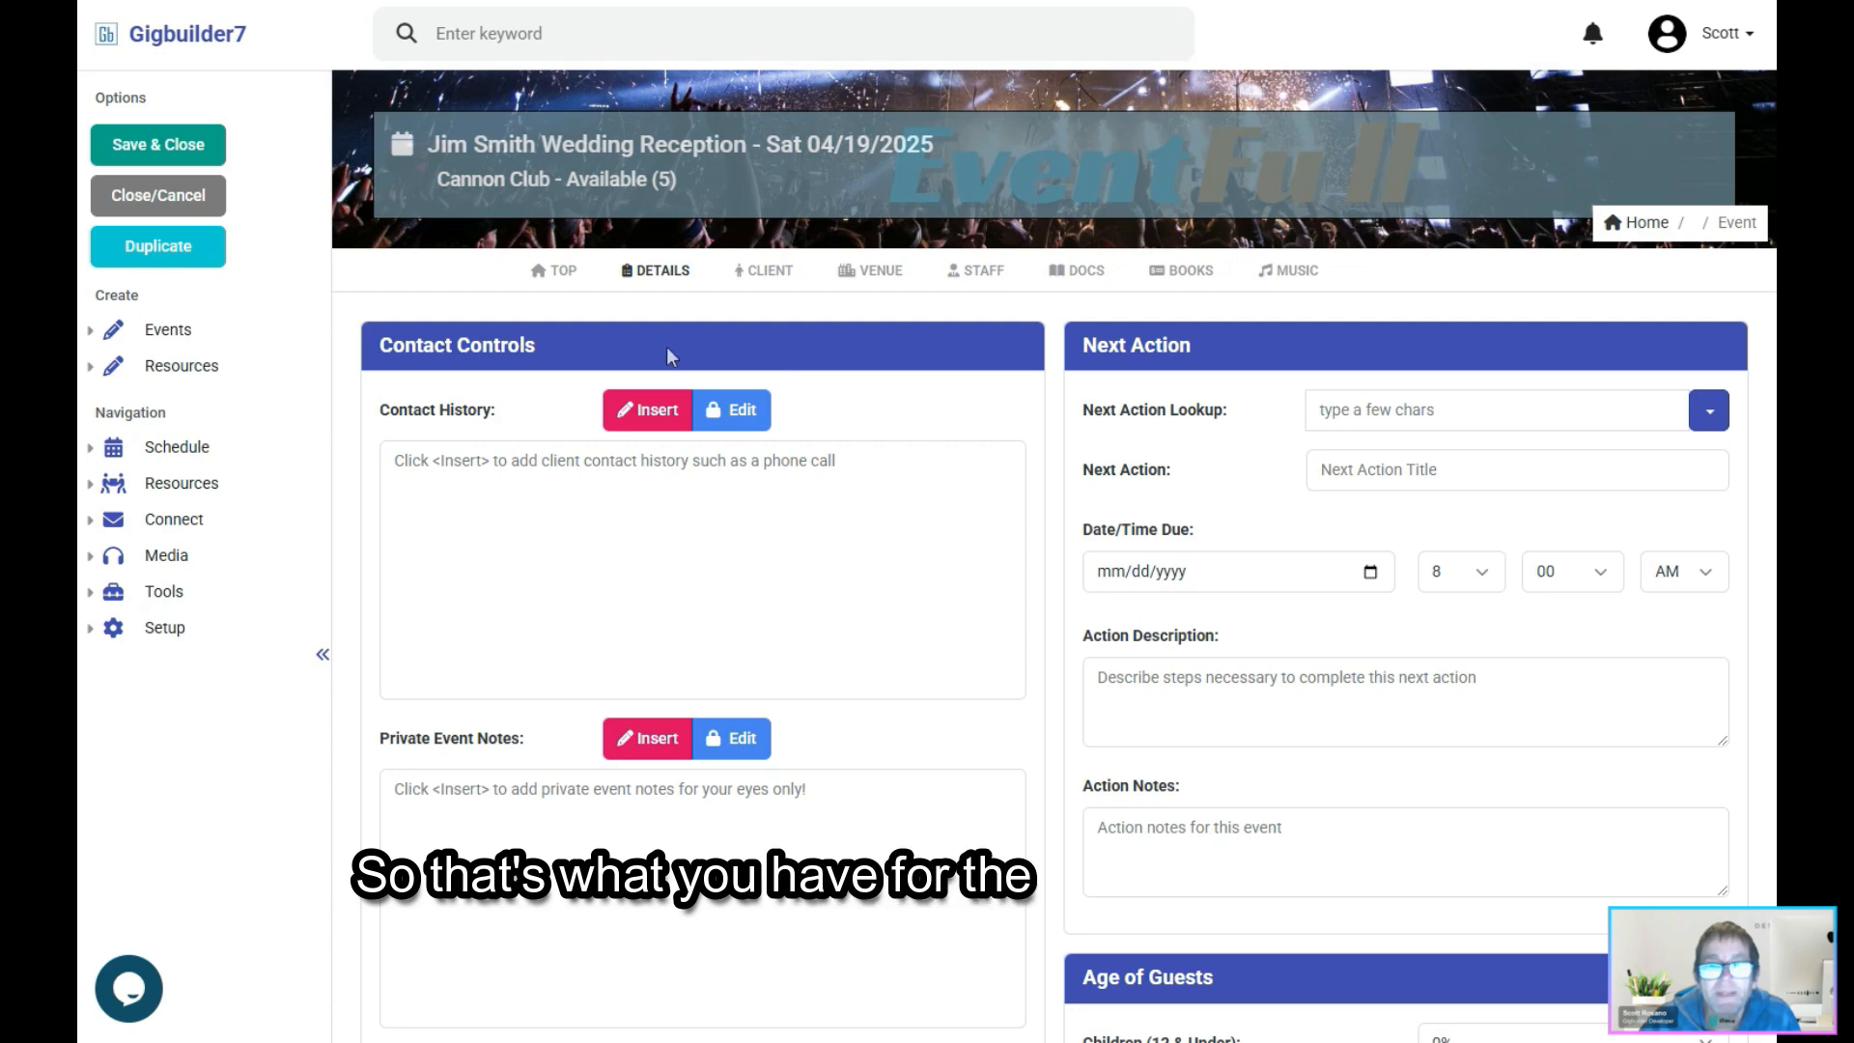